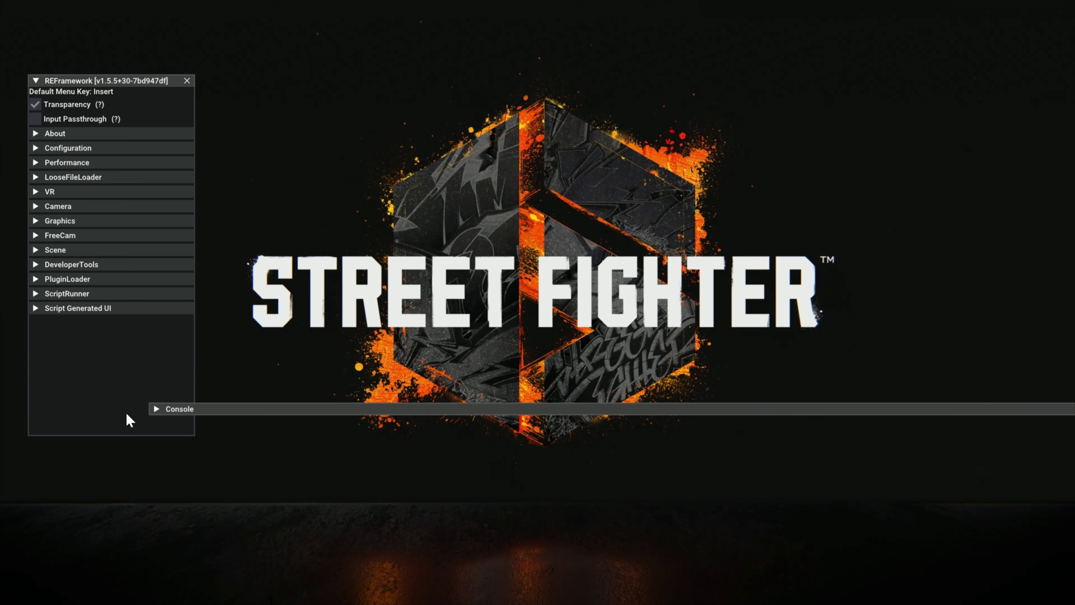
Move the Console window out of the way, collapse it, and enter the Fighting Ground mode
{"action": "left_click", "coordinate": [326, 252]}
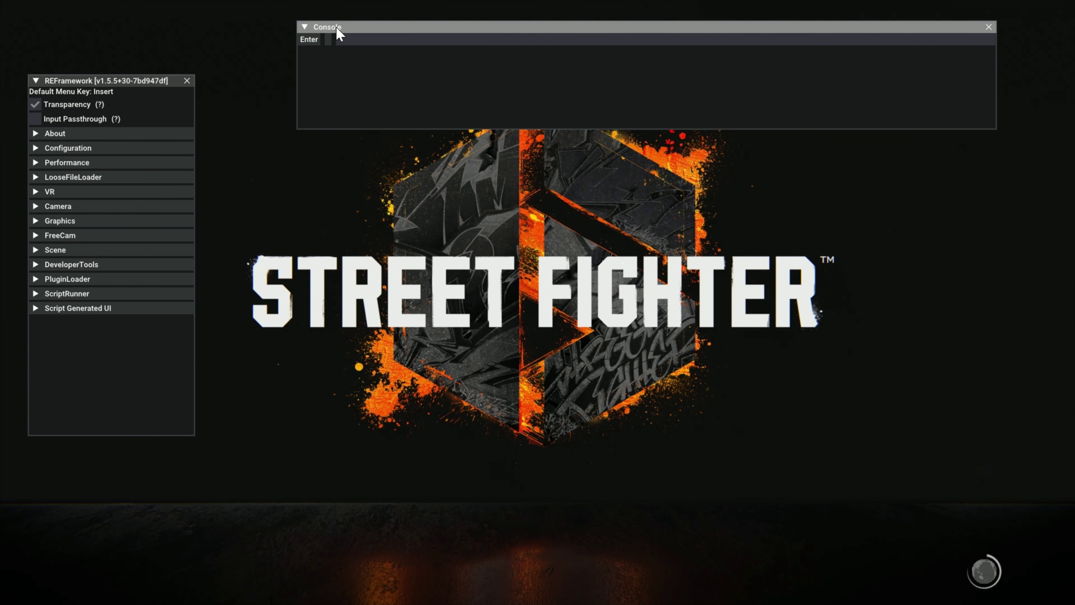
{"action": "left_click", "coordinate": [303, 26]}
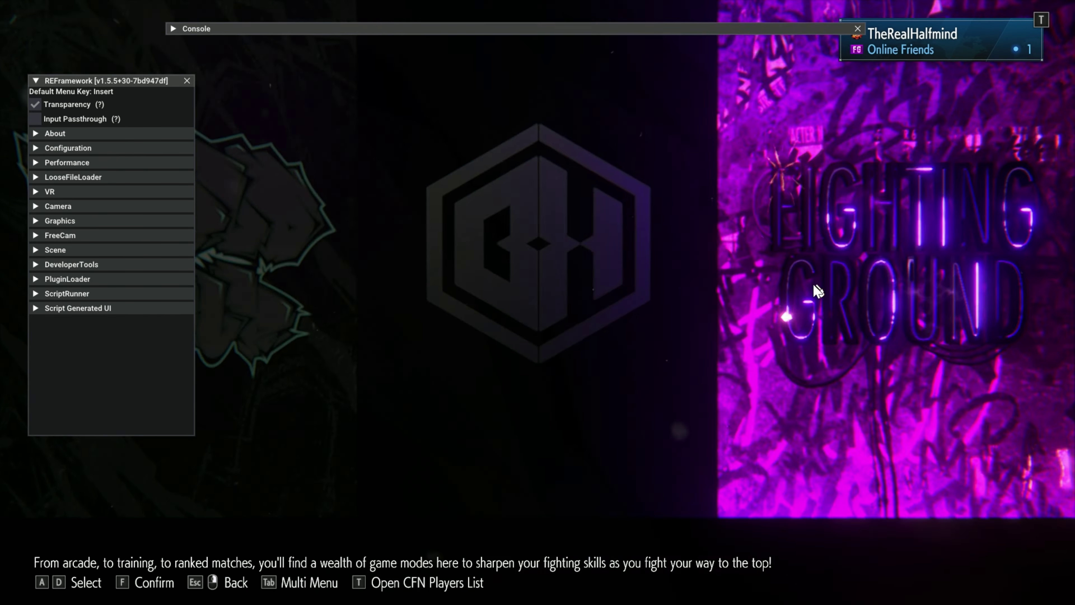
{"action": "left_click", "coordinate": [818, 290]}
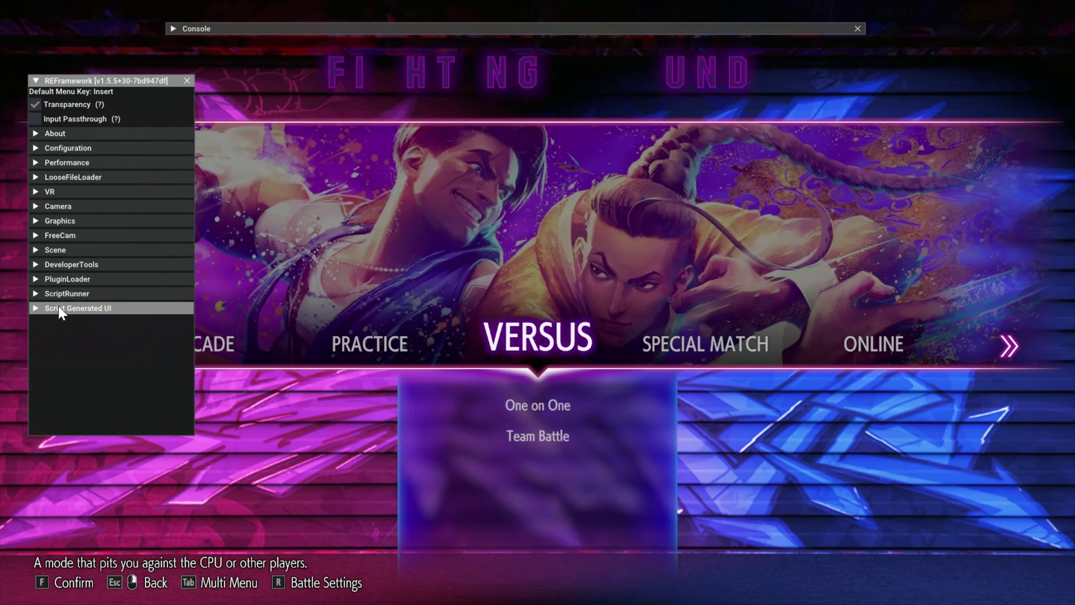
Show the RE Engine Ultimate Mod Manager in a separate window, then reposition and enlarge it beside the narrowed REFramework window
{"action": "left_click", "coordinate": [58, 309]}
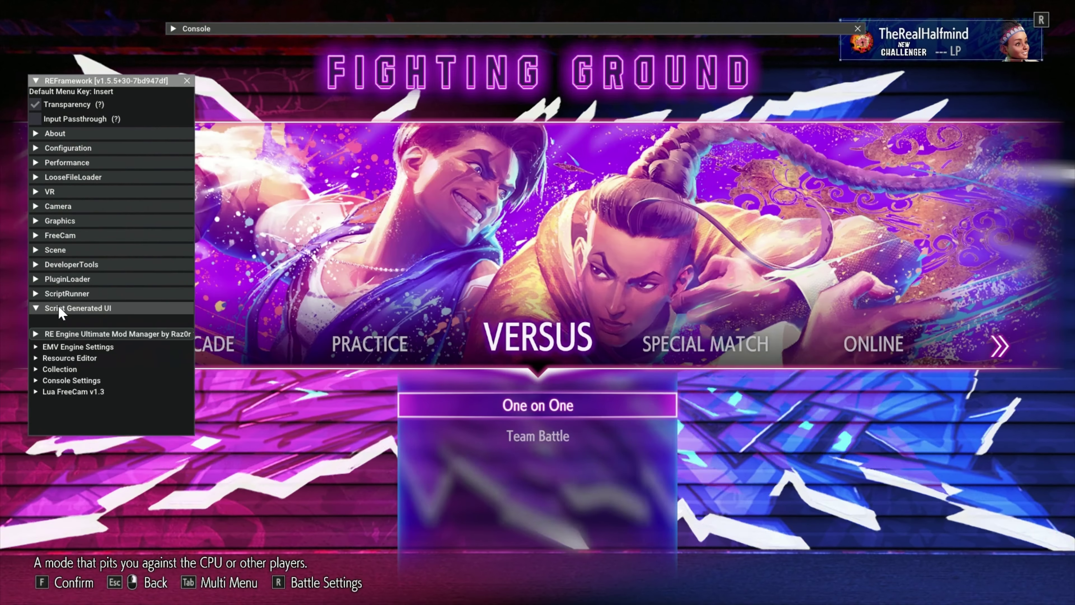
{"action": "left_click", "coordinate": [50, 335]}
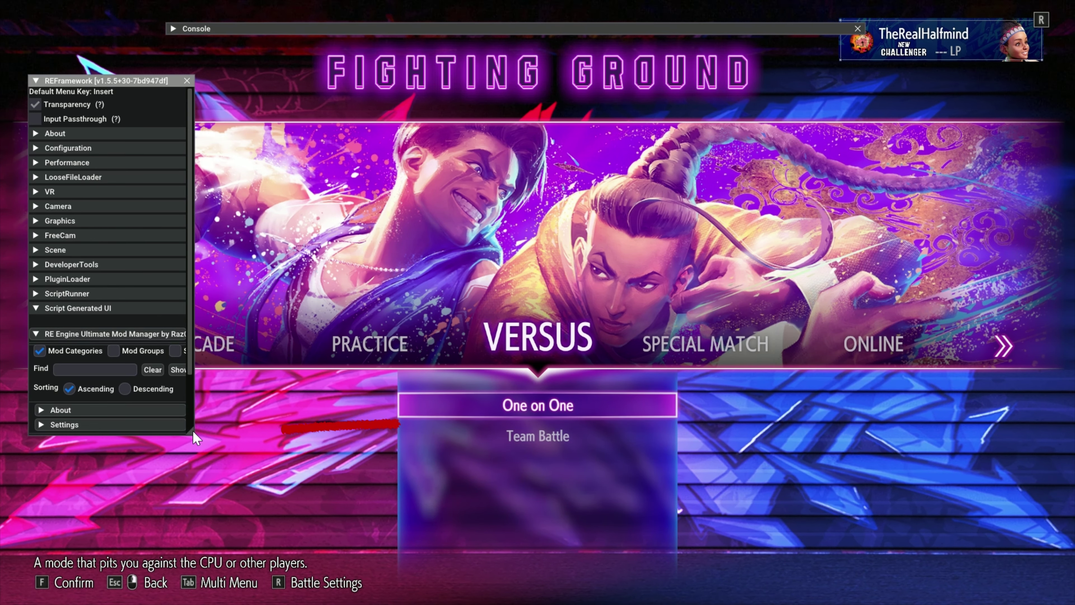
{"action": "mouse_move", "coordinate": [191, 431]}
{"action": "left_mouse_down"}
{"action": "mouse_move", "coordinate": [249, 466]}
{"action": "mouse_move", "coordinate": [215, 429]}
{"action": "mouse_move", "coordinate": [195, 465]}
{"action": "mouse_move", "coordinate": [199, 438]}
{"action": "mouse_move", "coordinate": [392, 457]}
{"action": "left_mouse_up"}
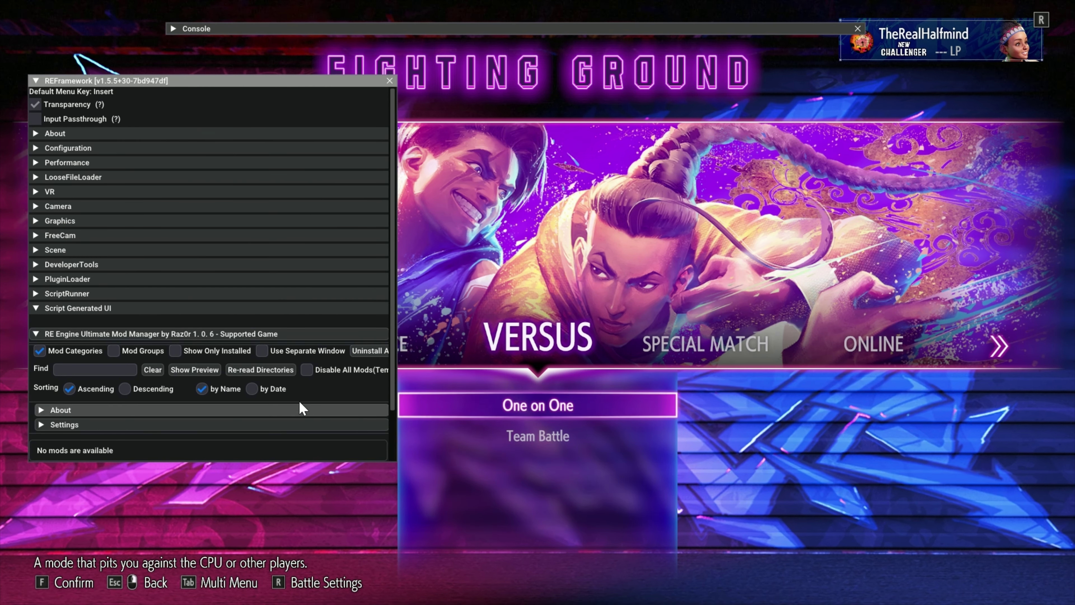
{"action": "left_click", "coordinate": [263, 350]}
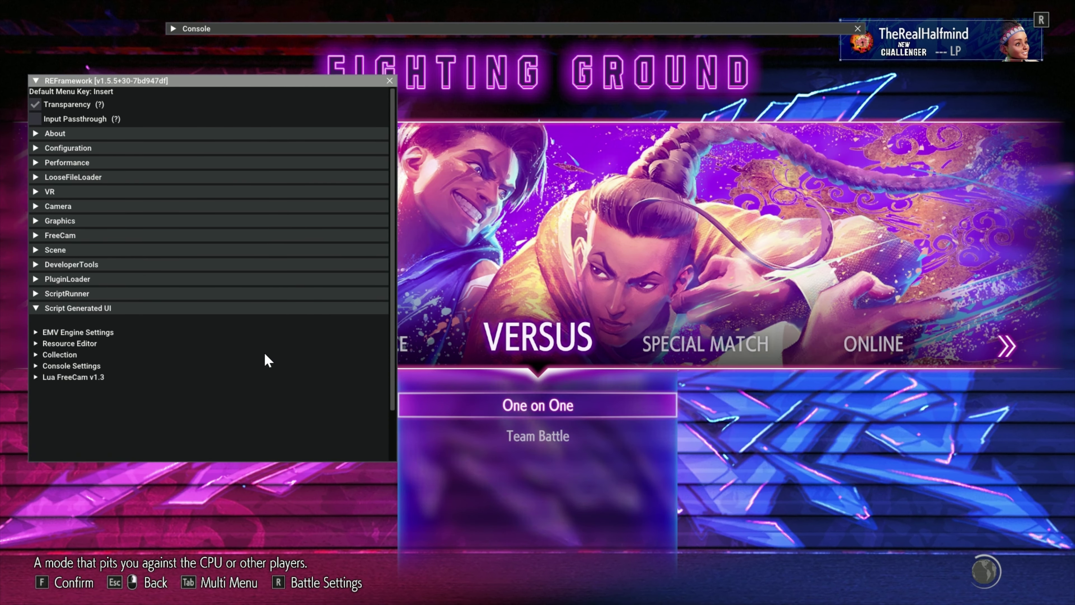
{"action": "left_click_drag", "start_coordinate": [395, 458], "coordinate": [196, 459]}
{"action": "left_click_drag", "start_coordinate": [184, 43], "coordinate": [420, 68]}
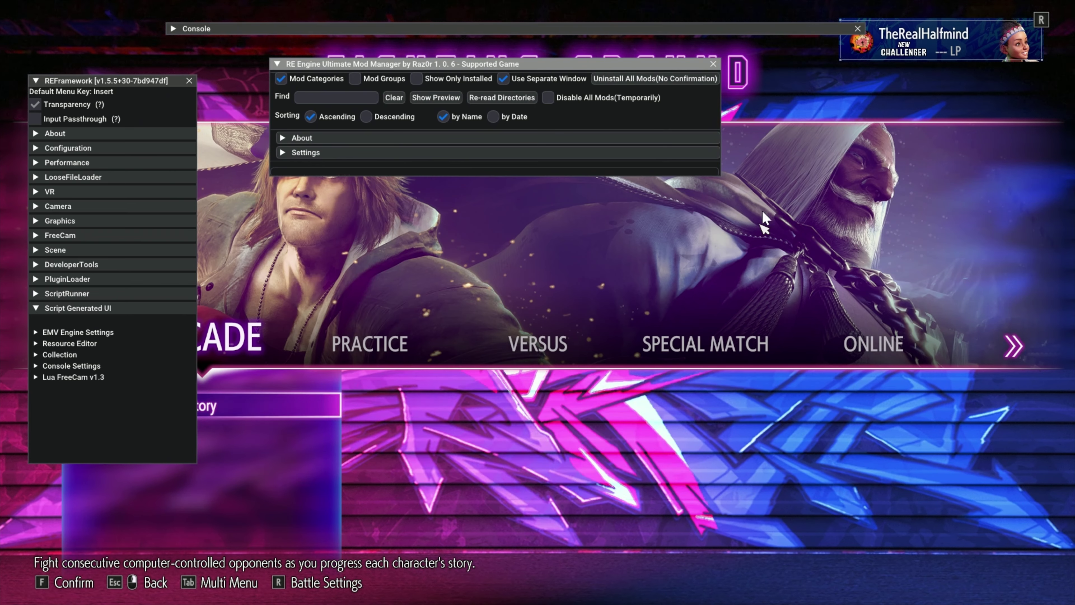
{"action": "left_click_drag", "start_coordinate": [719, 175], "coordinate": [925, 388]}
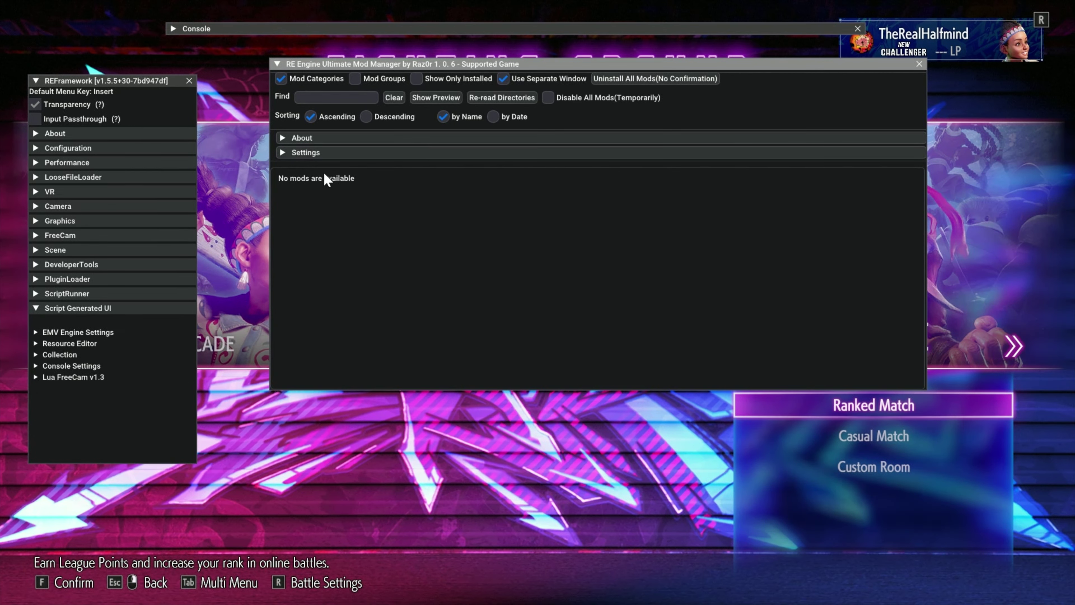
Set the mod manager's first mod folder to Street Fighter 6 Mods inside SF6 Modding and re-read the mod directories
{"action": "left_click", "coordinate": [316, 154]}
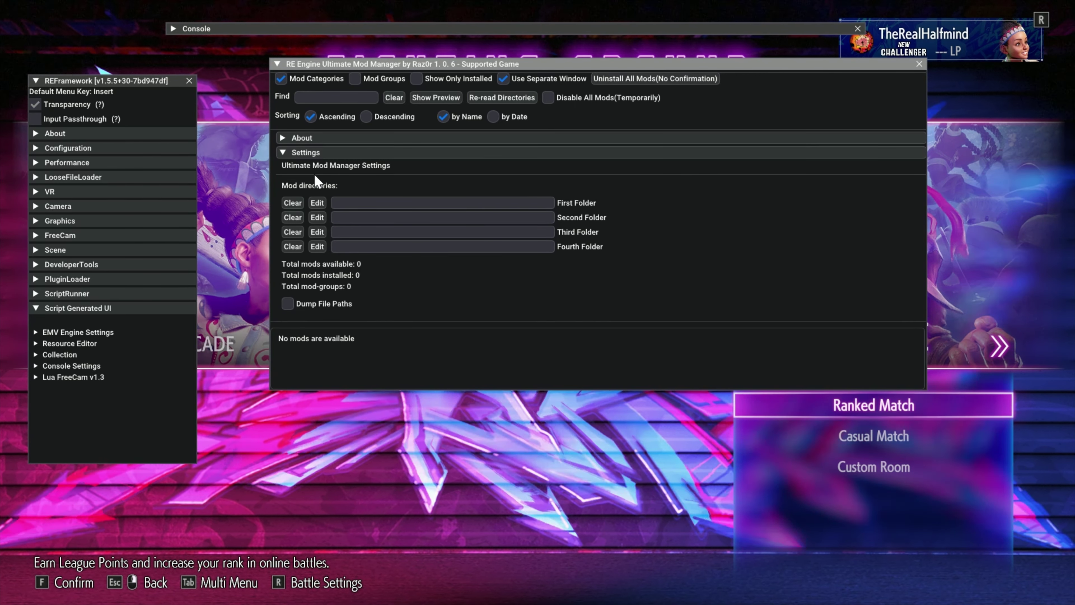
{"action": "left_click", "coordinate": [316, 203]}
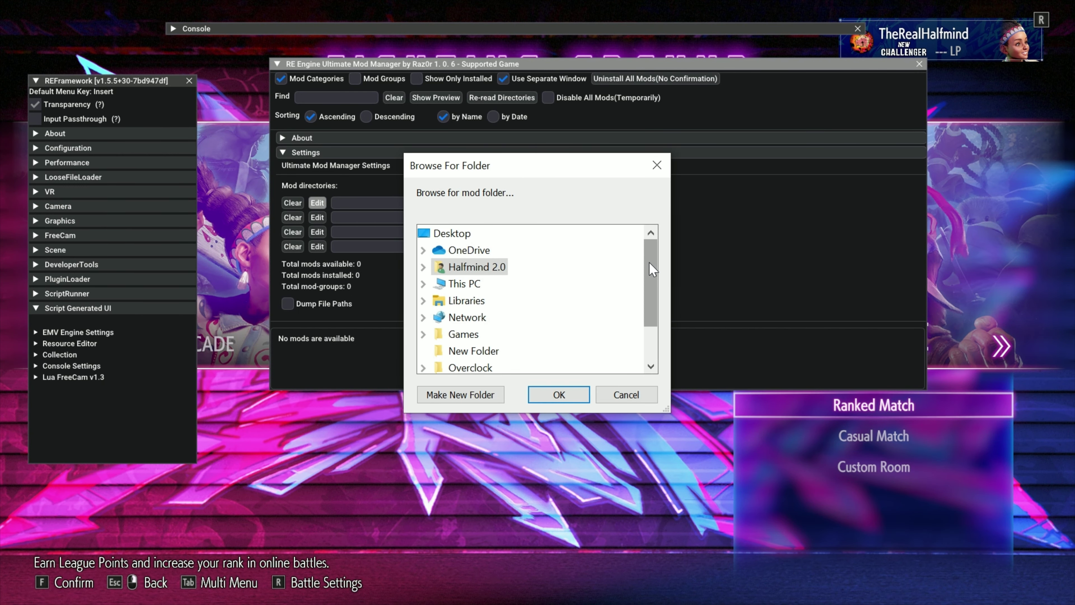
{"action": "left_click", "coordinate": [595, 236]}
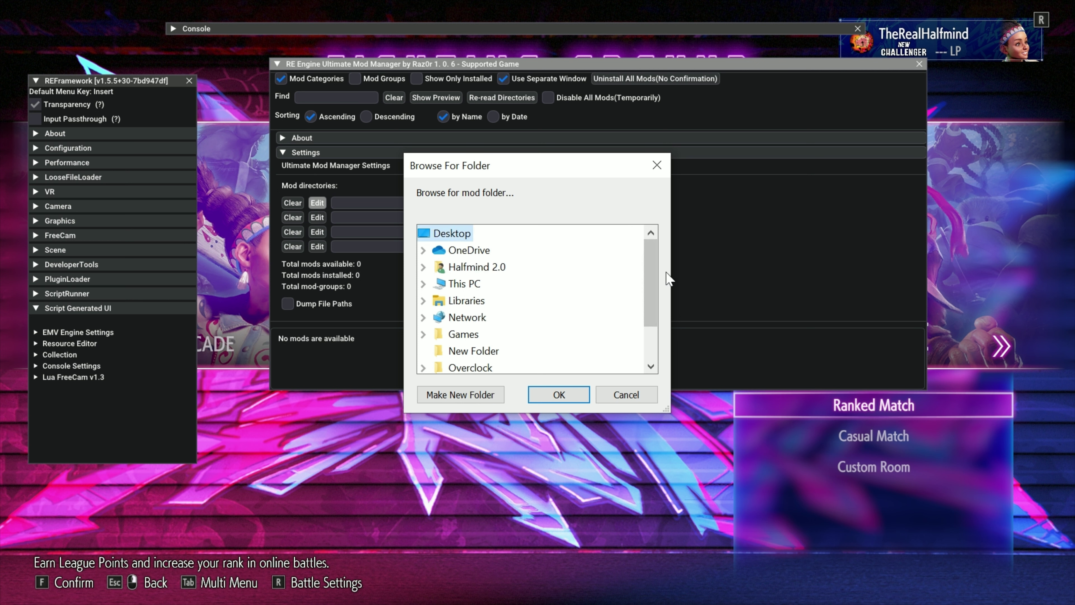
{"action": "scroll", "coordinate": [652, 271], "scroll_direction": "down", "scroll_amount": 1}
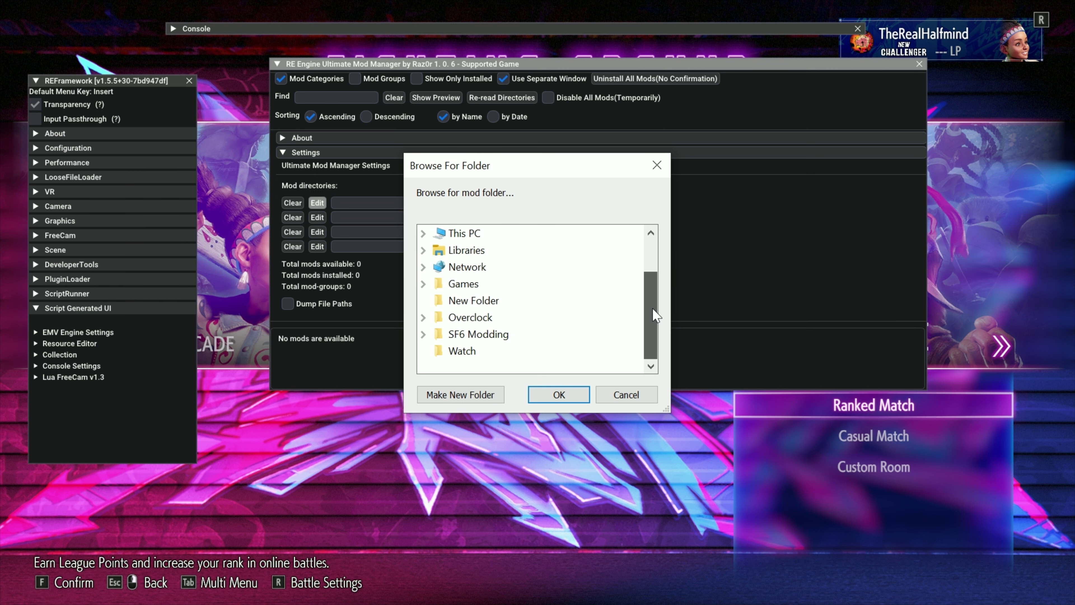
{"action": "left_click", "coordinate": [423, 334]}
{"action": "scroll", "coordinate": [507, 339], "scroll_direction": "down", "scroll_amount": 1}
{"action": "left_click", "coordinate": [508, 350]}
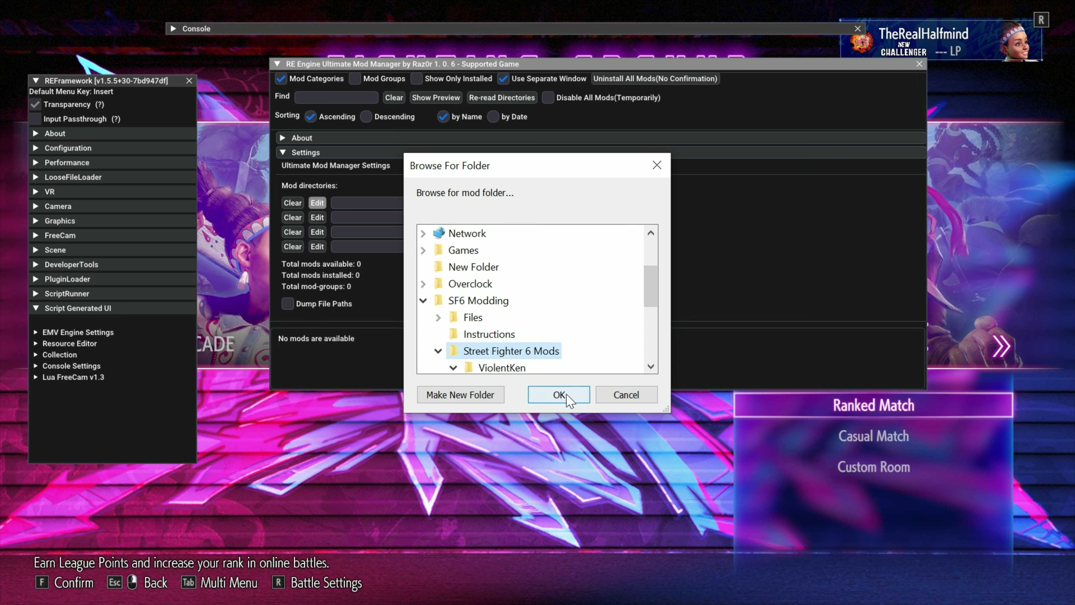
{"action": "left_click", "coordinate": [558, 394]}
{"action": "left_click", "coordinate": [306, 153]}
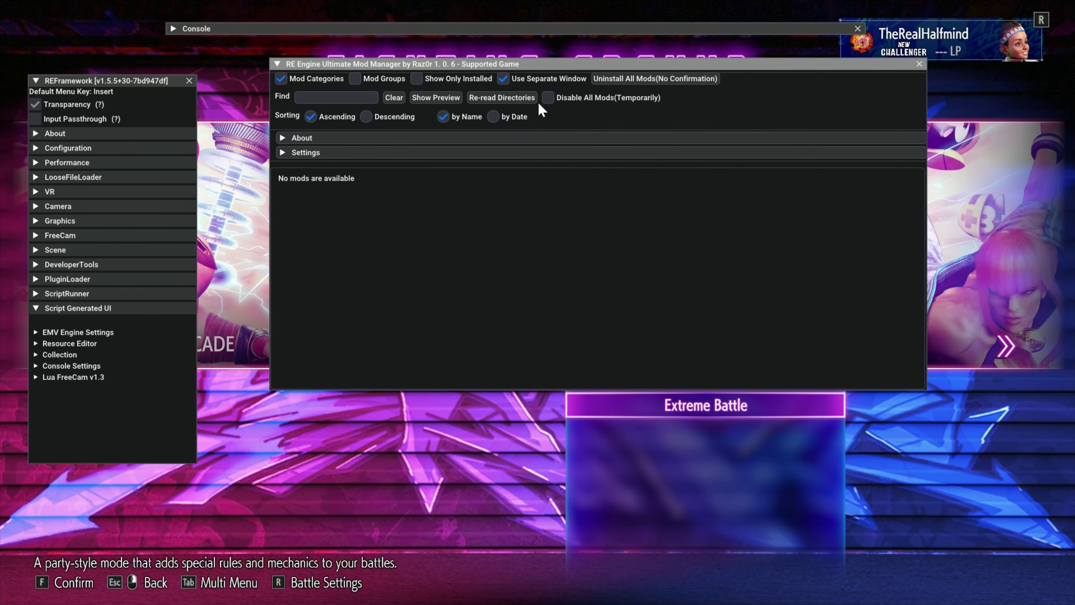
{"action": "left_click", "coordinate": [527, 98]}
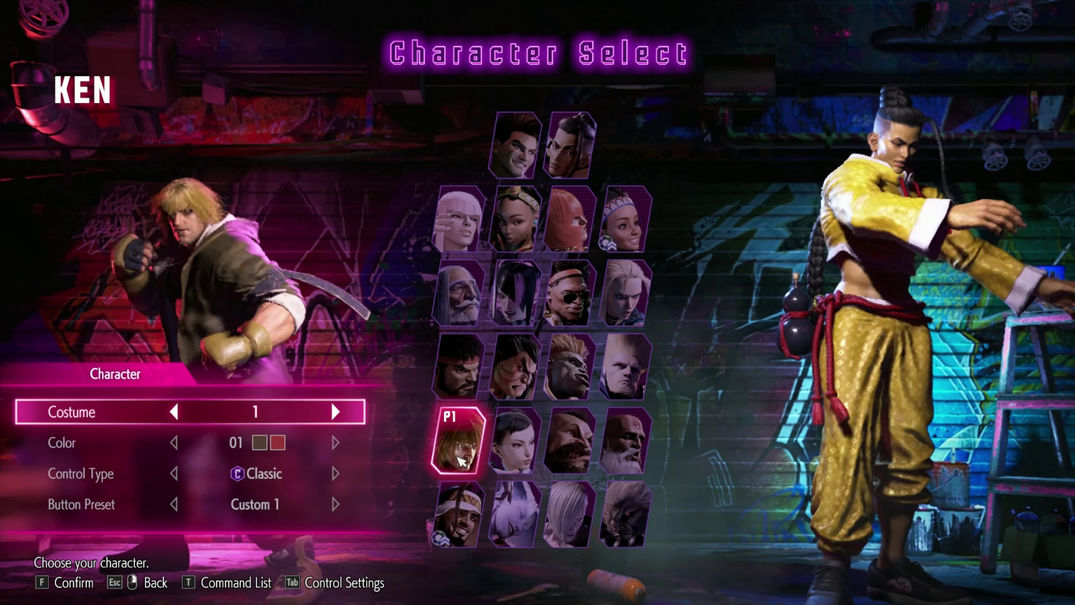
Preview Ken on the character select screen for both Player 1 and the CPU, going through the CPU's costumes
{"action": "left_click", "coordinate": [461, 461]}
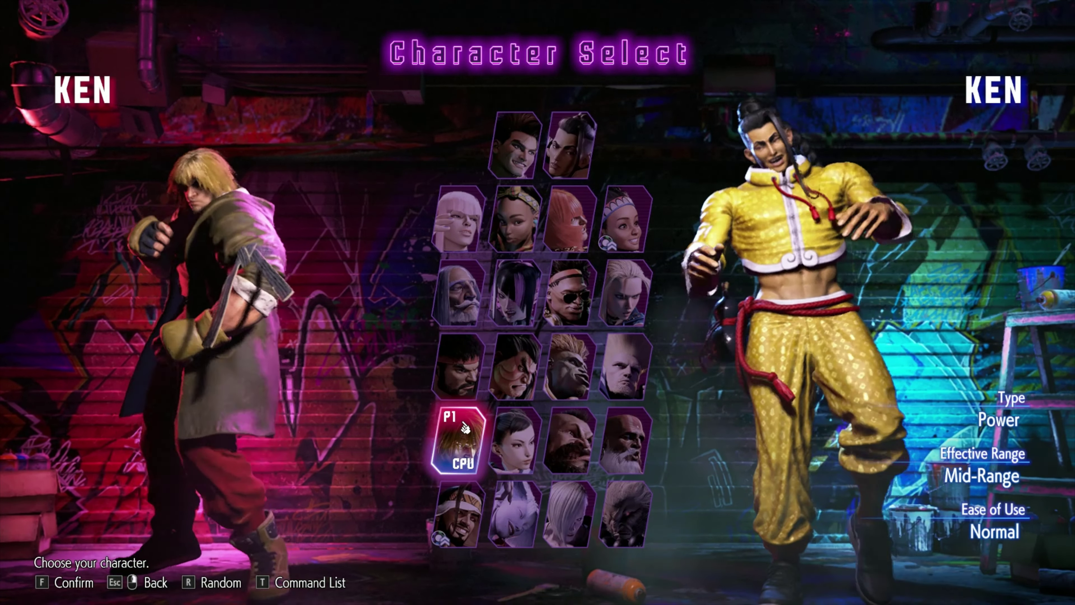
{"action": "left_click", "coordinate": [464, 426]}
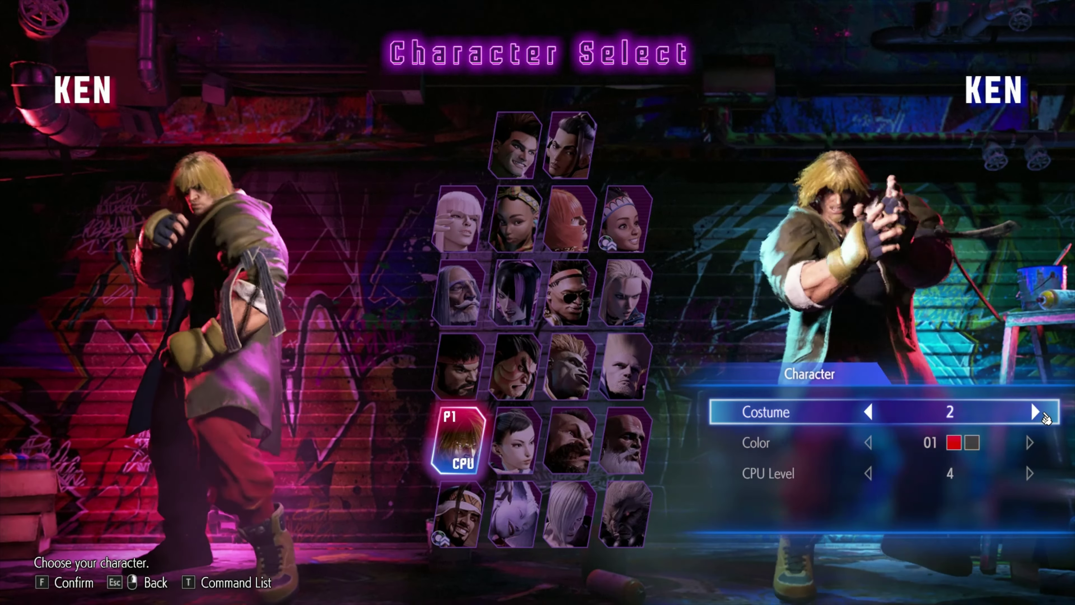
{"action": "left_click", "coordinate": [1029, 412]}
{"action": "left_click", "coordinate": [1026, 406]}
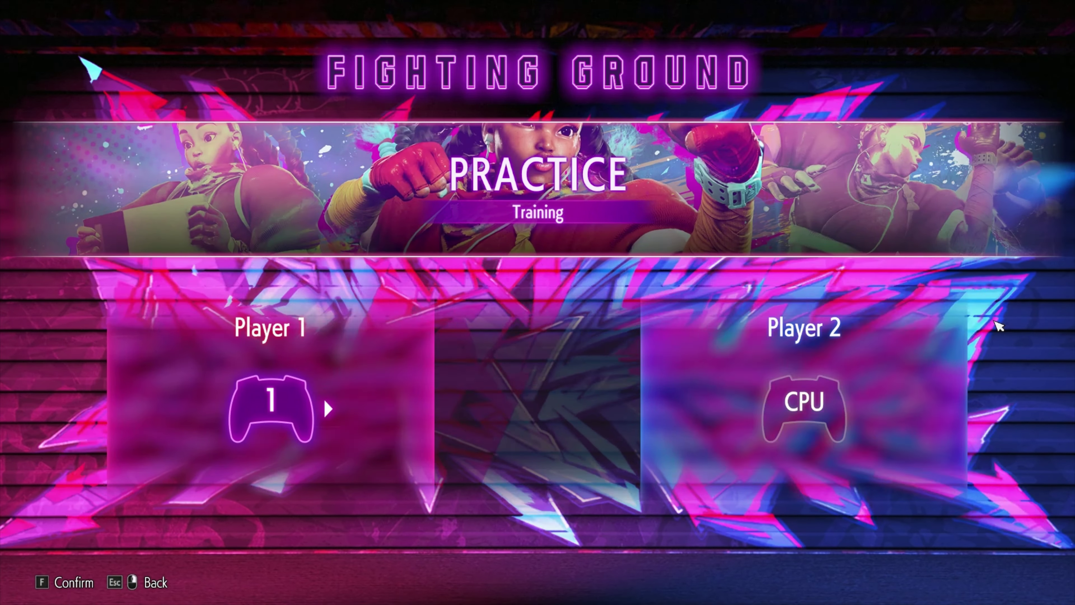
Enable the psycho/violent ke mod in the mod manager and hide the overlay
{"action": "key", "text": "Insert"}
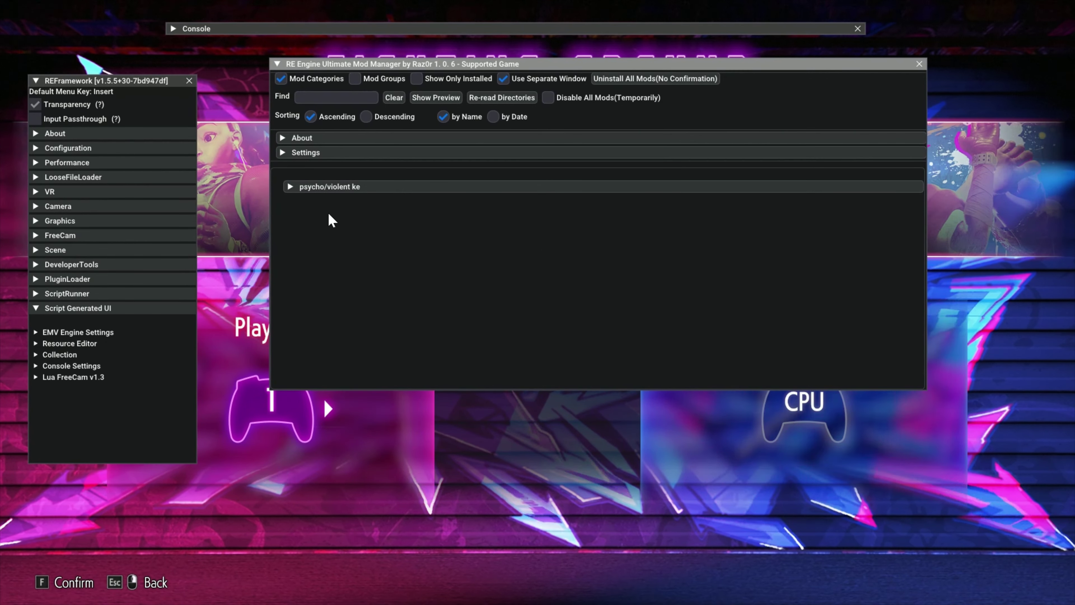
{"action": "left_click", "coordinate": [330, 186]}
{"action": "left_click", "coordinate": [305, 257]}
{"action": "key", "text": "Insert"}
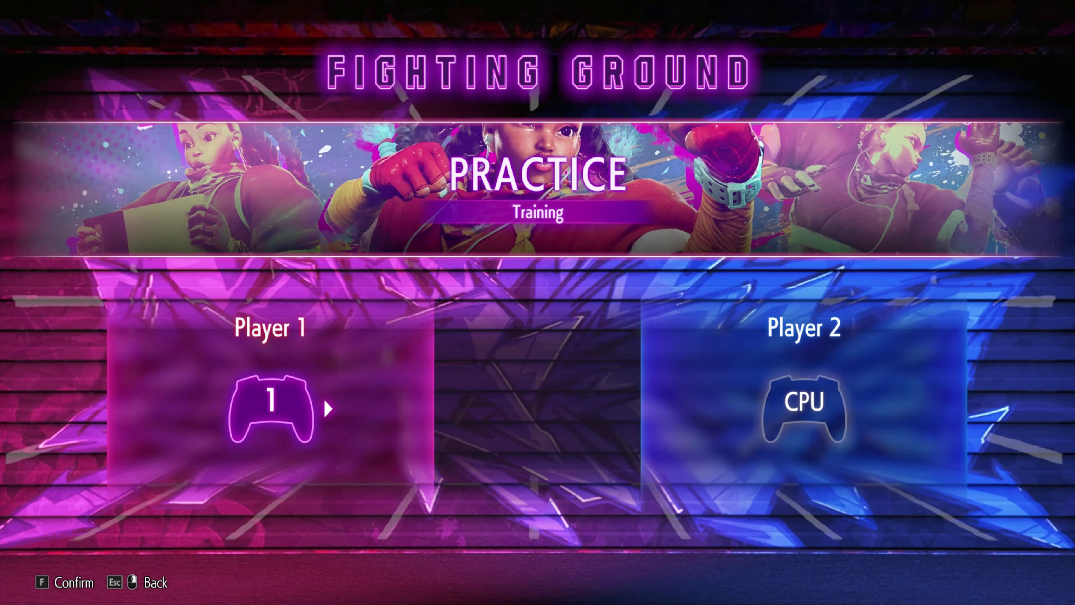
Proceed to Training character selection and choose Ken for Player 1 and Chun-Li for the CPU to test the mod
{"action": "key", "text": "f"}
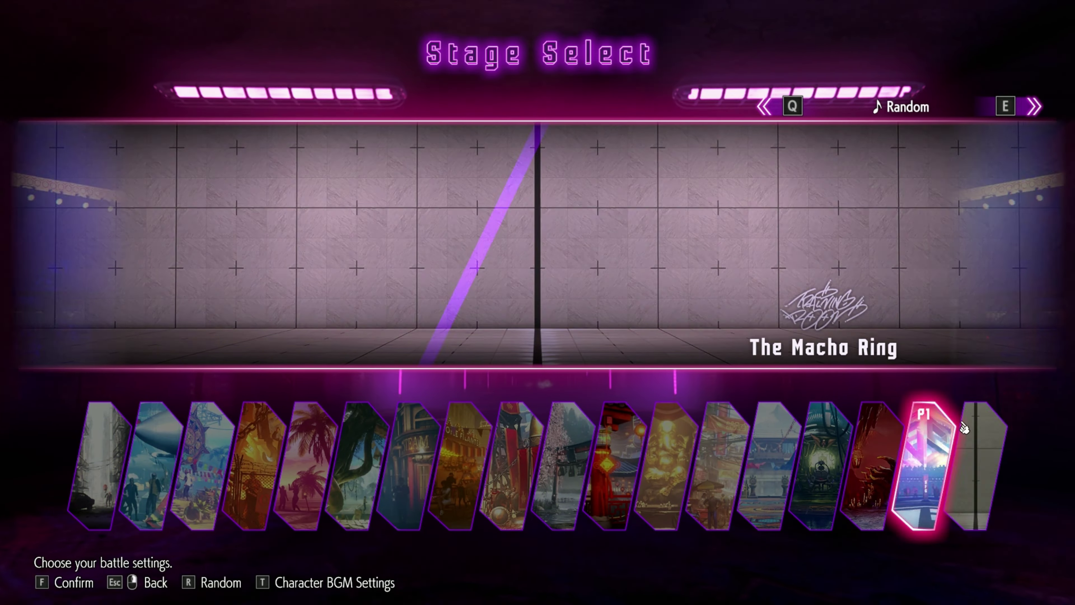
{"action": "key", "text": "f"}
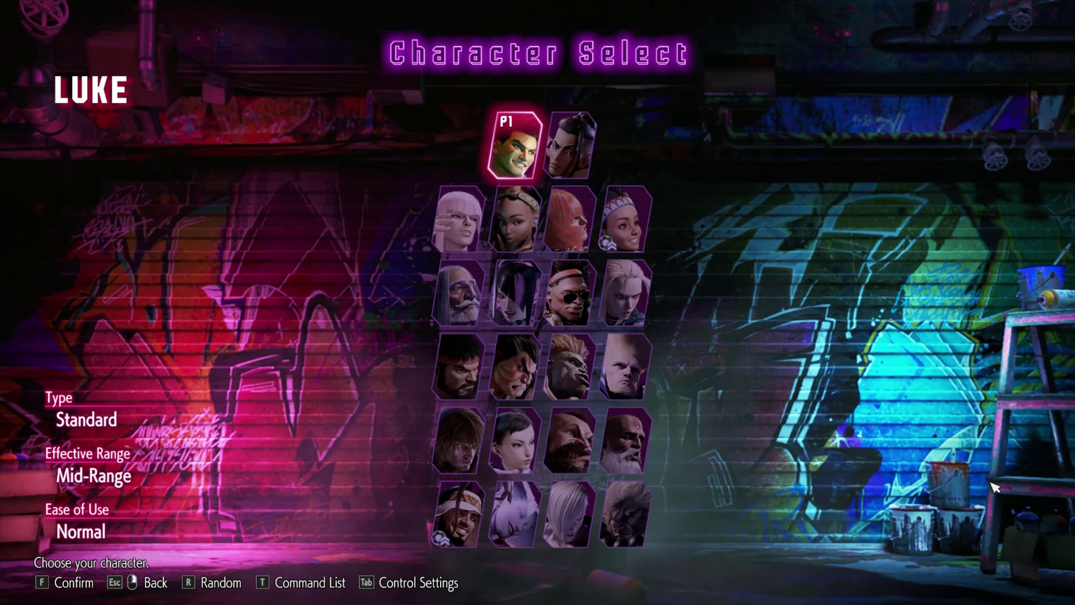
{"action": "left_click", "coordinate": [449, 432]}
{"action": "left_click", "coordinate": [450, 431]}
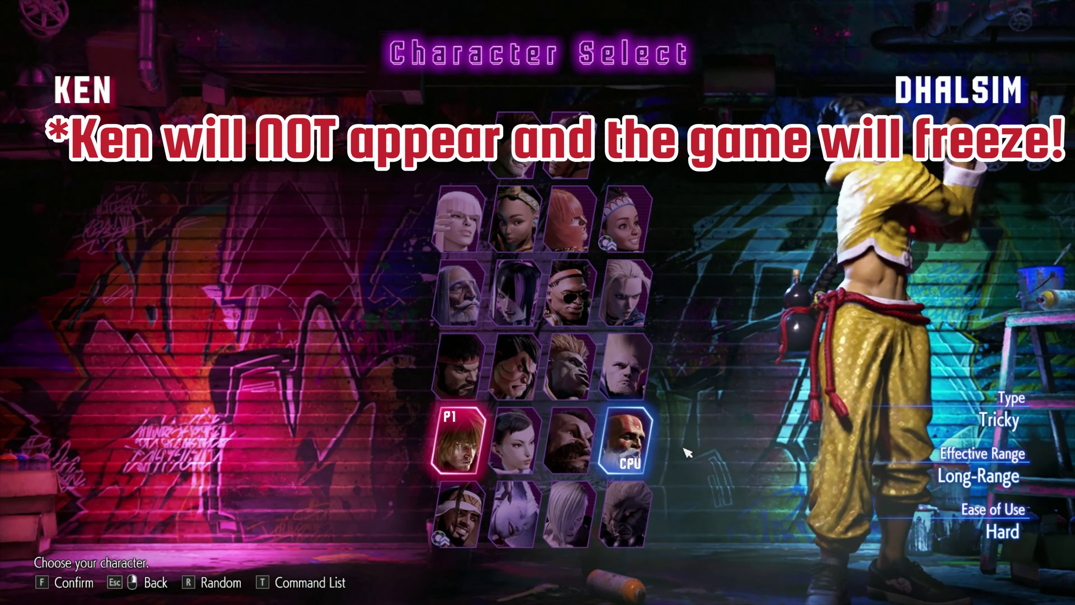
{"action": "left_click", "coordinate": [506, 439]}
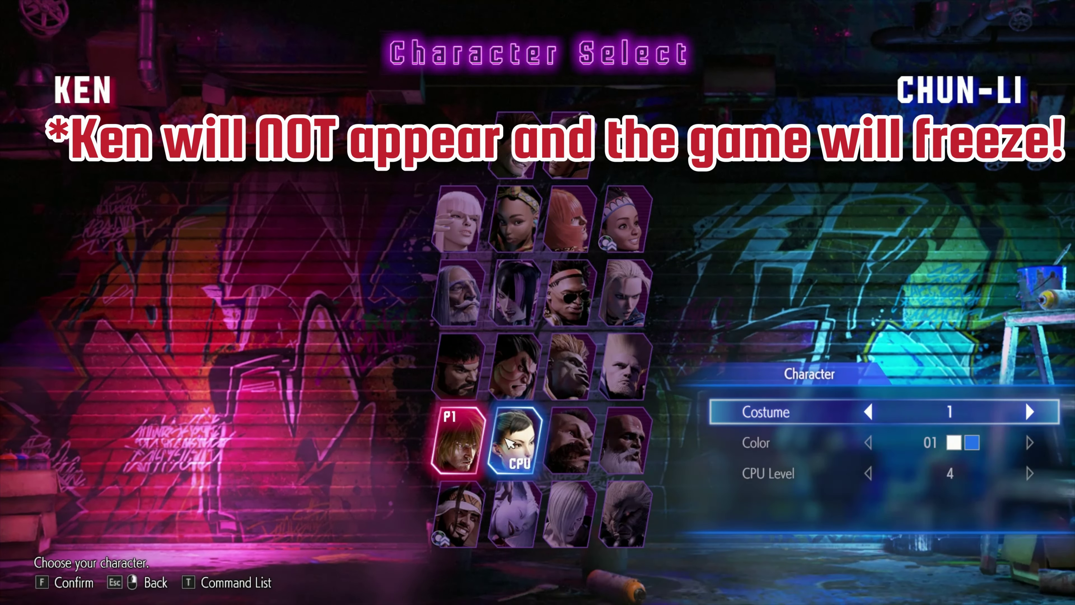
{"action": "left_click", "coordinate": [507, 439]}
Reopen the mod manager overlay and uninstall everything under the psycho/violent ke mod
{"action": "key", "text": "Insert"}
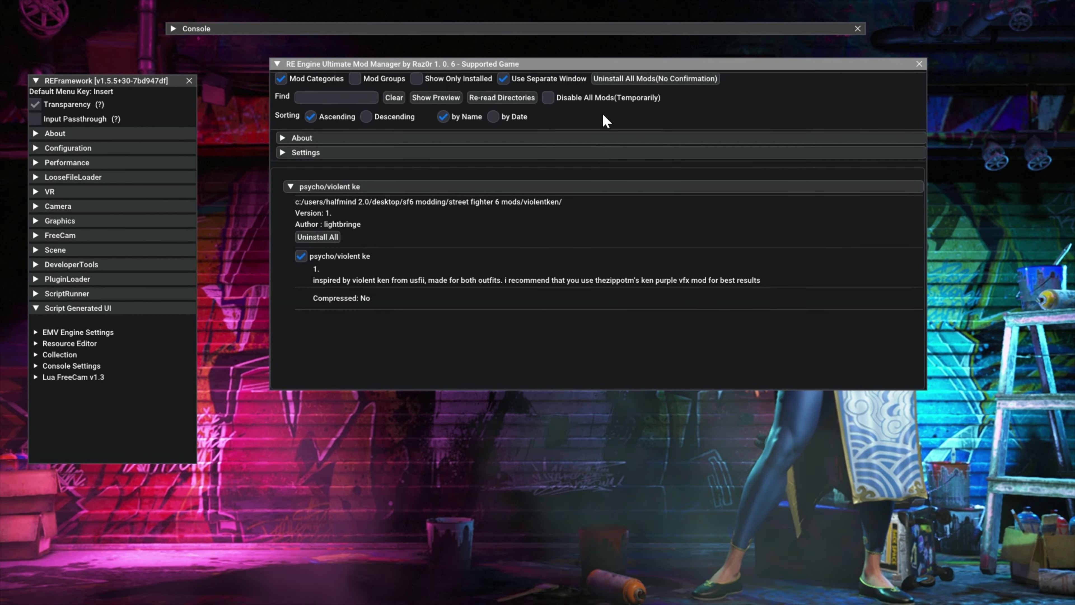
{"action": "left_click", "coordinate": [328, 241]}
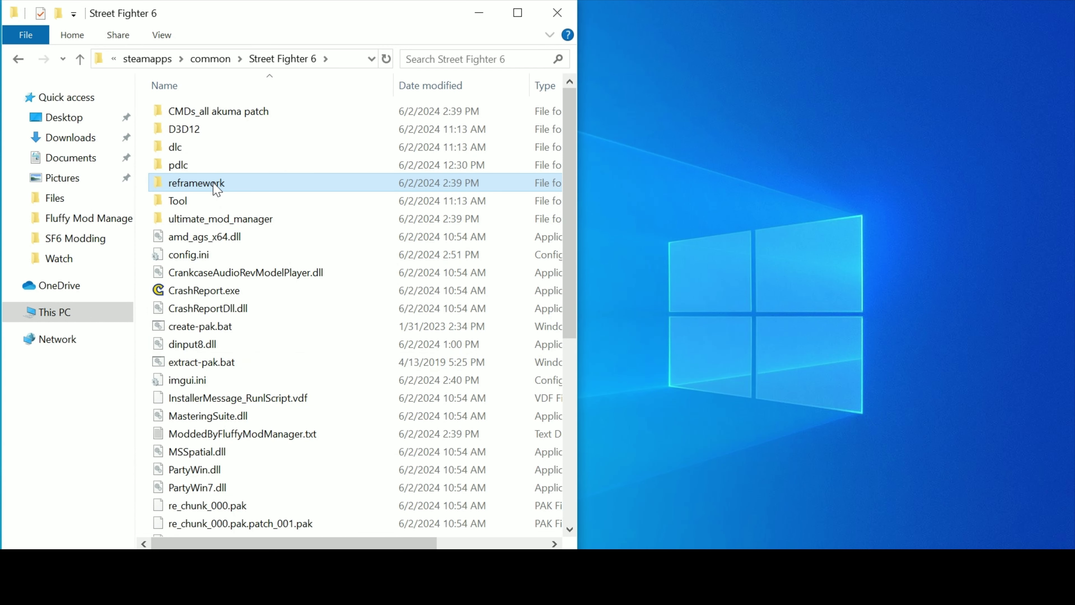
Create a folder named Broken CMD's inside the game's reframework\data folder
{"action": "double_click", "coordinate": [216, 186]}
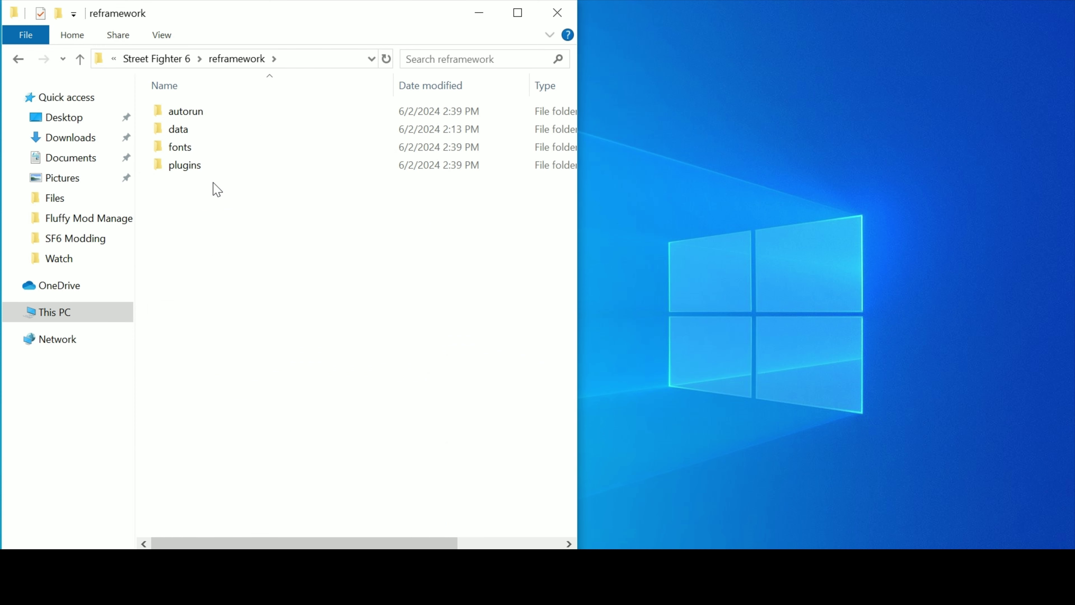
{"action": "double_click", "coordinate": [210, 128]}
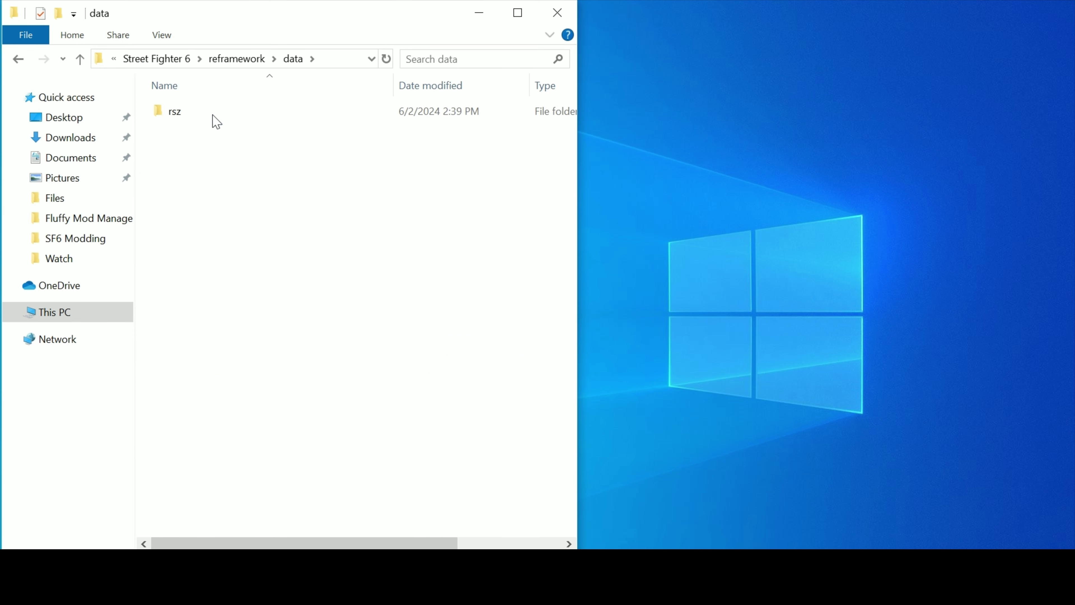
{"action": "left_click", "coordinate": [63, 15]}
{"action": "type", "text": "Broken CMD's"}
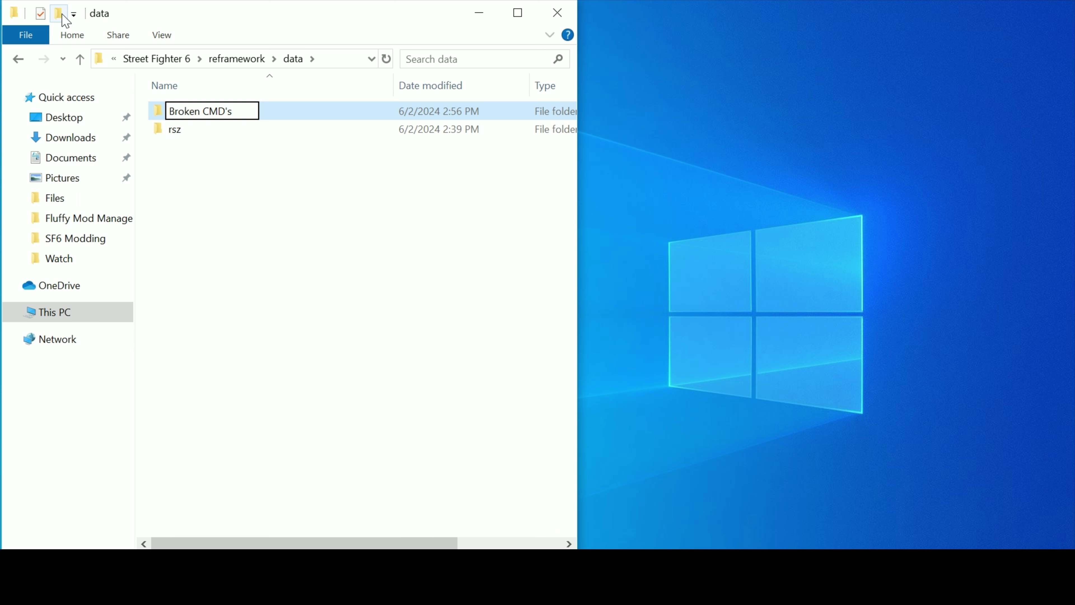
{"action": "key", "text": "Return"}
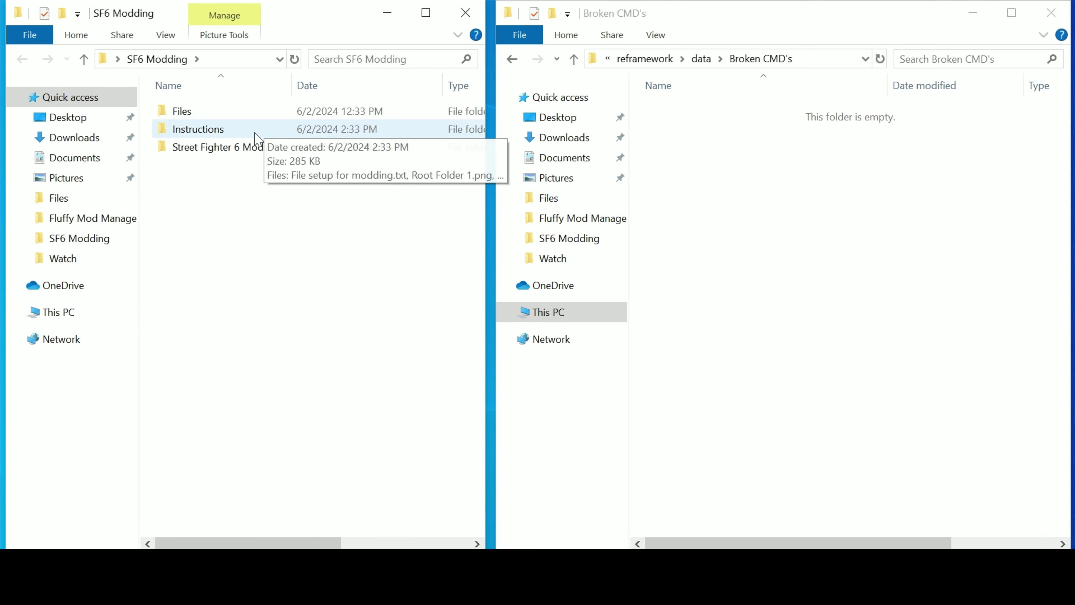
Copy esf010_001_cmd_001.user.2 from the ViolentKen mod's natives\stm\product\model\esf\esf010\001 folder into the Broken CMD's folder
{"action": "double_click", "coordinate": [252, 148]}
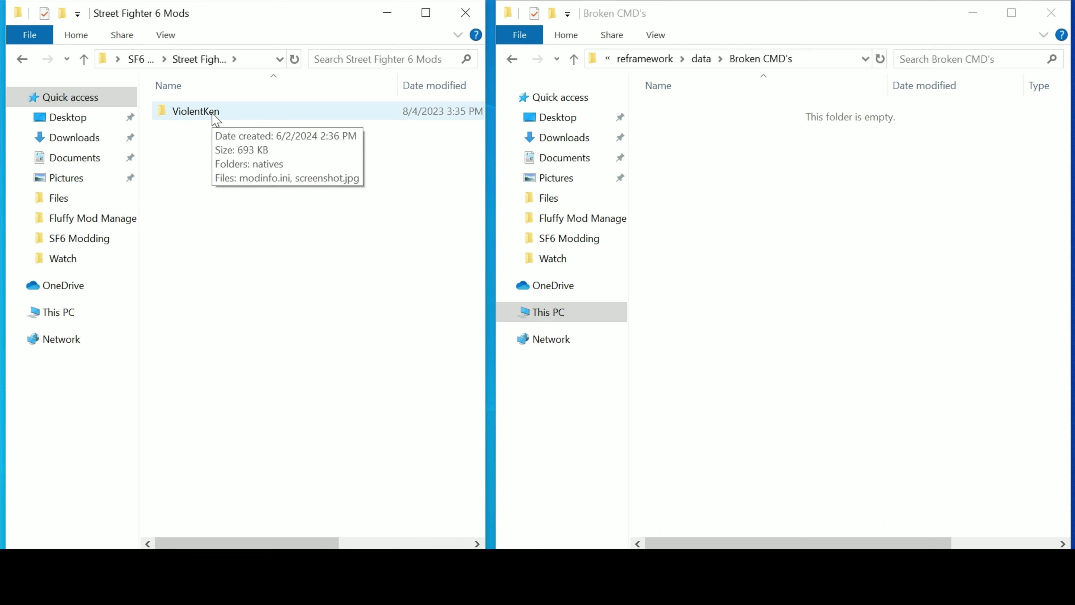
{"action": "double_click", "coordinate": [215, 120]}
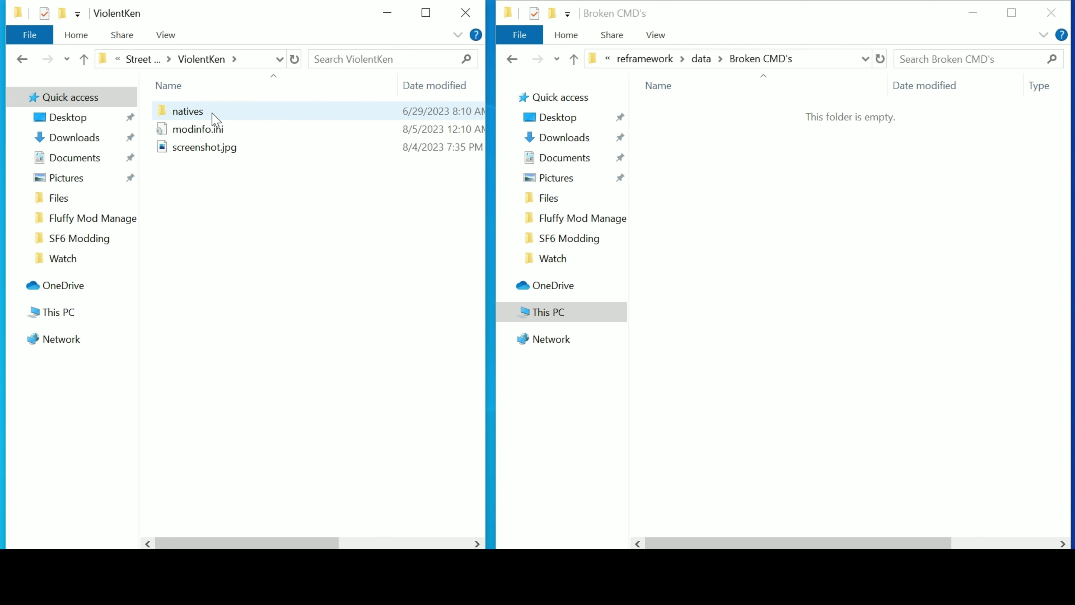
{"action": "double_click", "coordinate": [215, 120]}
{"action": "double_click", "coordinate": [216, 120]}
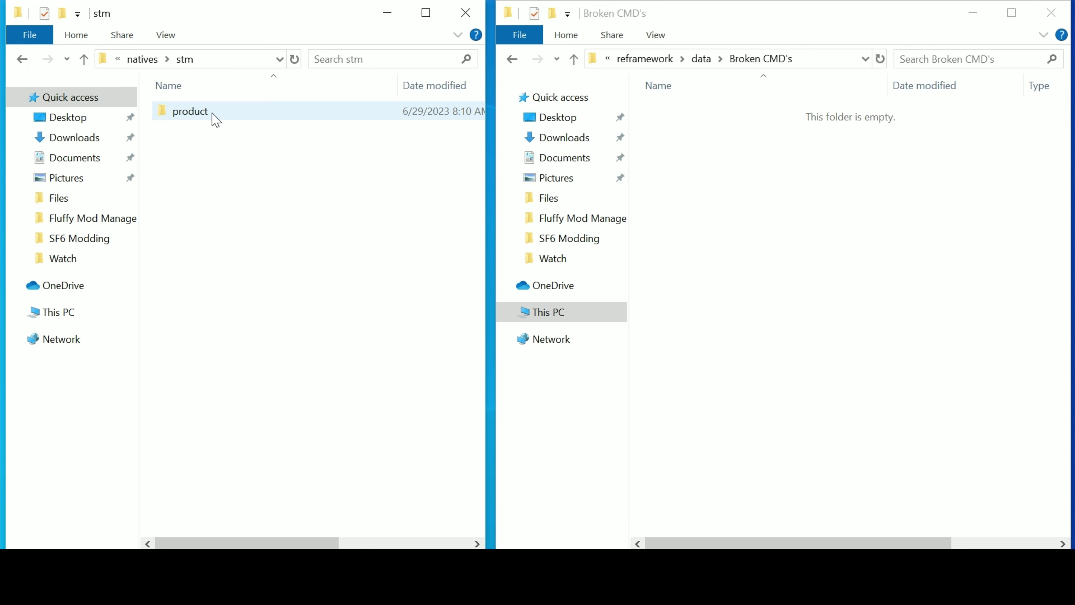
{"action": "double_click", "coordinate": [216, 120]}
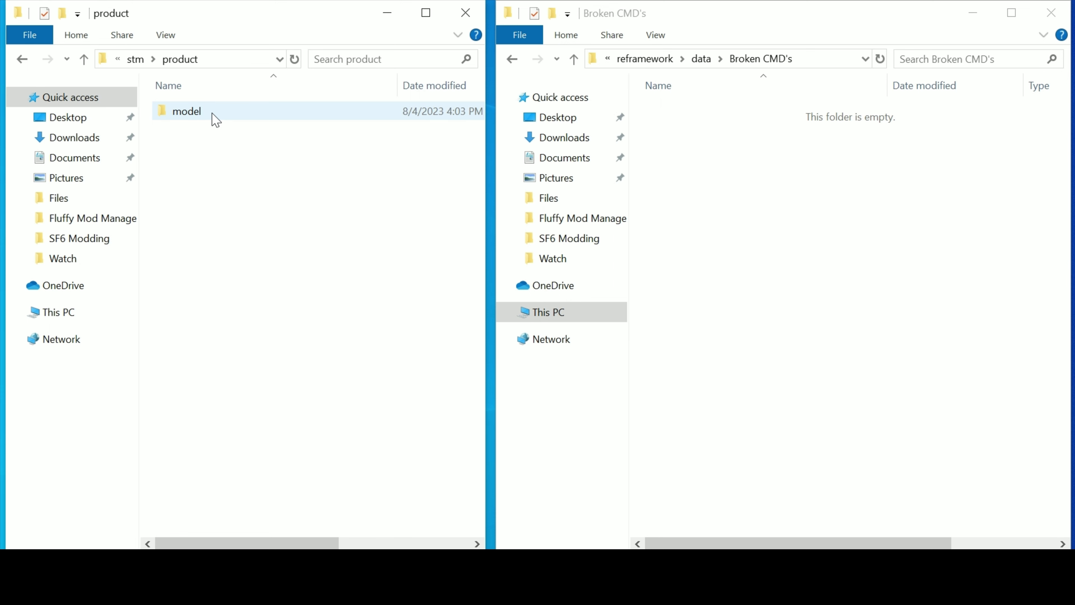
{"action": "double_click", "coordinate": [216, 119]}
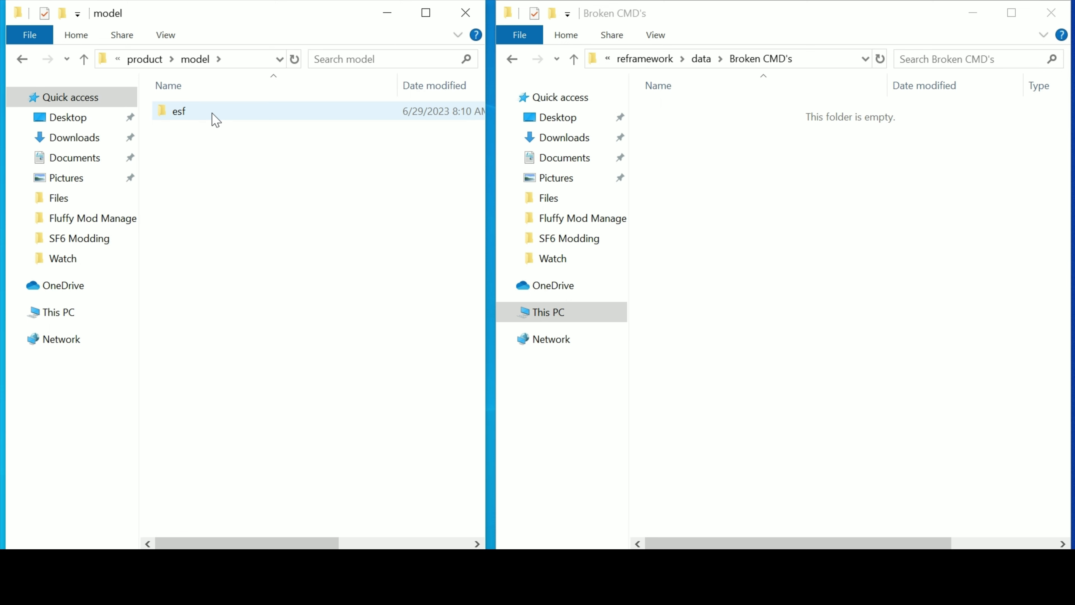
{"action": "double_click", "coordinate": [215, 120]}
{"action": "double_click", "coordinate": [216, 120]}
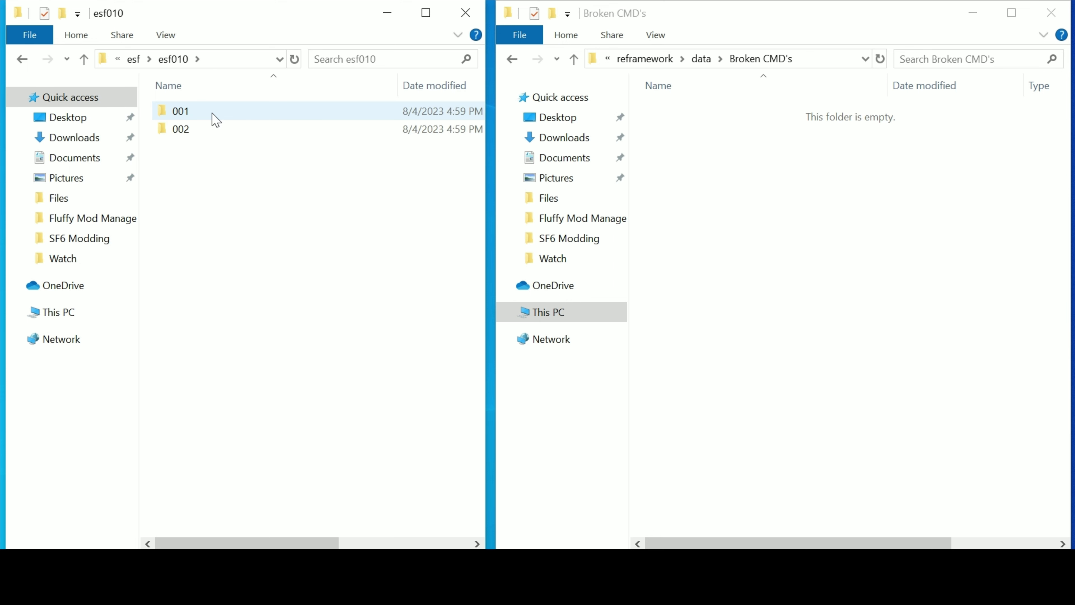
{"action": "double_click", "coordinate": [212, 114]}
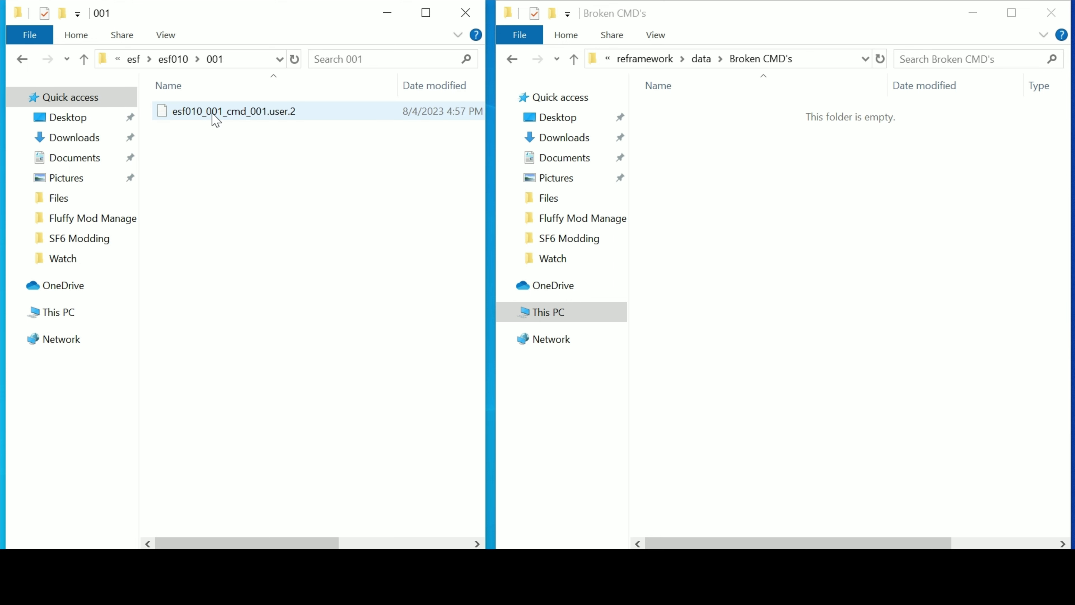
{"action": "left_click_drag", "start_coordinate": [216, 120], "coordinate": [822, 258]}
{"action": "left_click", "coordinate": [864, 298]}
Copy esf010_002_cmd_001.user.2 from the mod's esf010\002 folder into the Broken CMD's folder
{"action": "left_click", "coordinate": [22, 59]}
{"action": "double_click", "coordinate": [169, 128]}
{"action": "left_click", "coordinate": [198, 116]}
{"action": "left_click_drag", "start_coordinate": [200, 121], "coordinate": [840, 321]}
{"action": "left_click", "coordinate": [872, 356]}
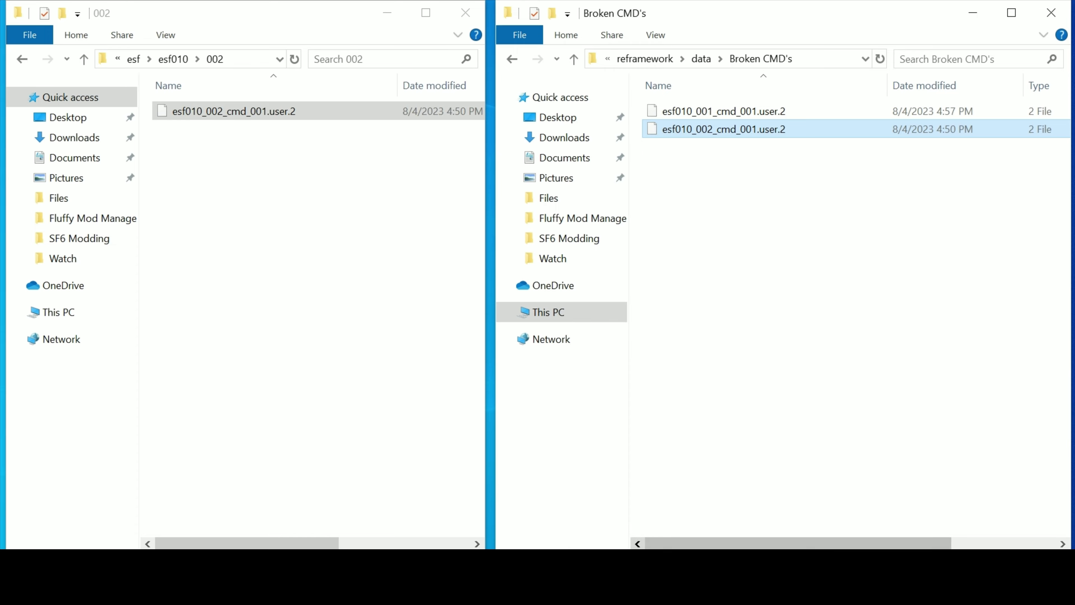
Switch to Street Fighter 6, expand Script Generated UI in REFramework, and collapse the mod manager window, moving it below the Console
{"action": "mouse_move", "coordinate": [644, 555]}
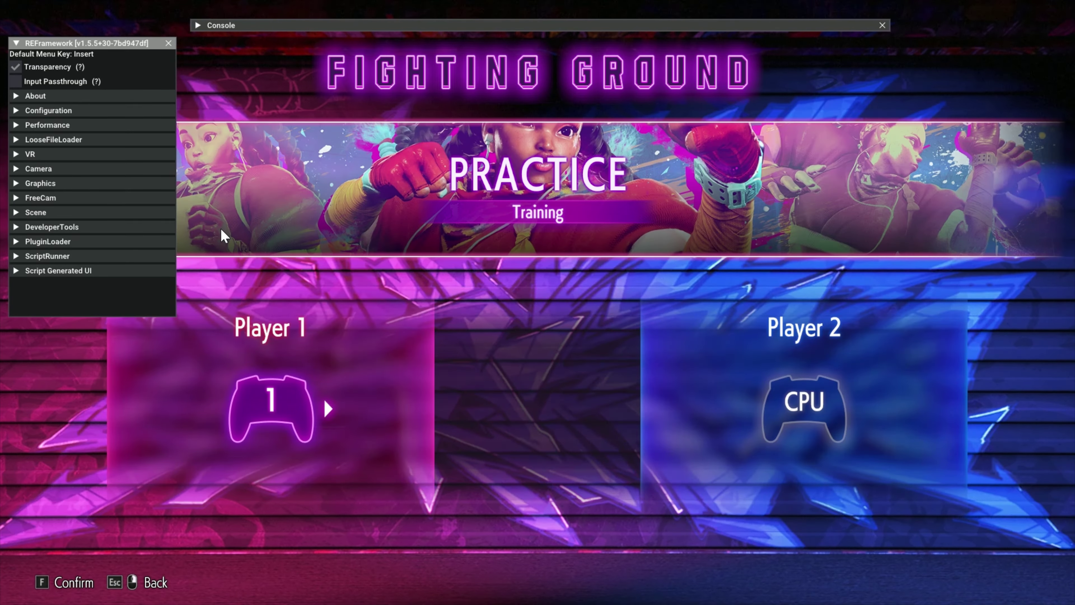
{"action": "left_click", "coordinate": [79, 270]}
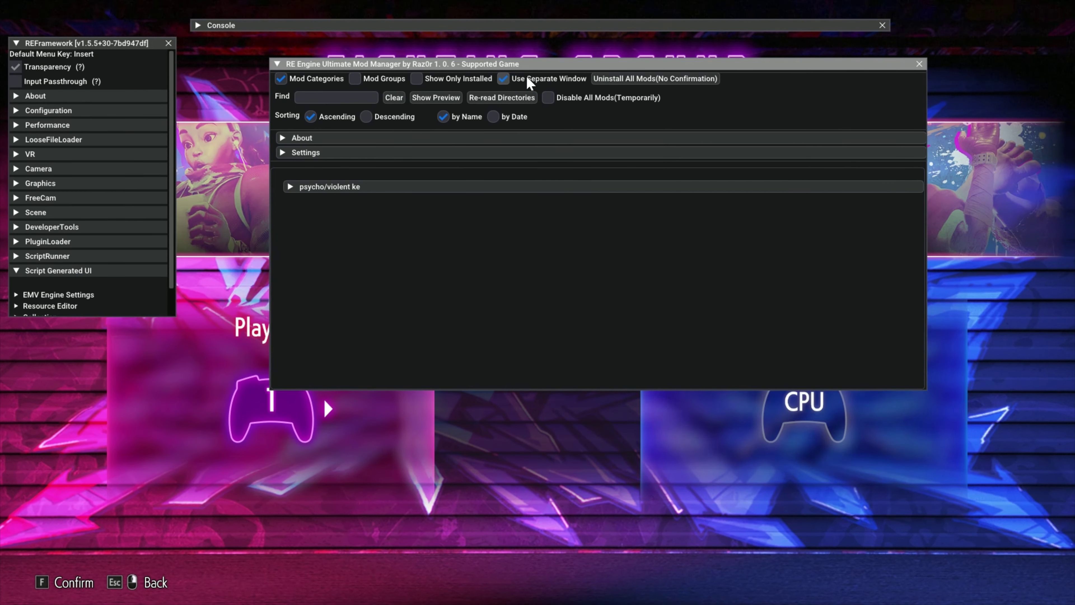
{"action": "double_click", "coordinate": [288, 64]}
{"action": "left_click_drag", "start_coordinate": [288, 64], "coordinate": [270, 39]}
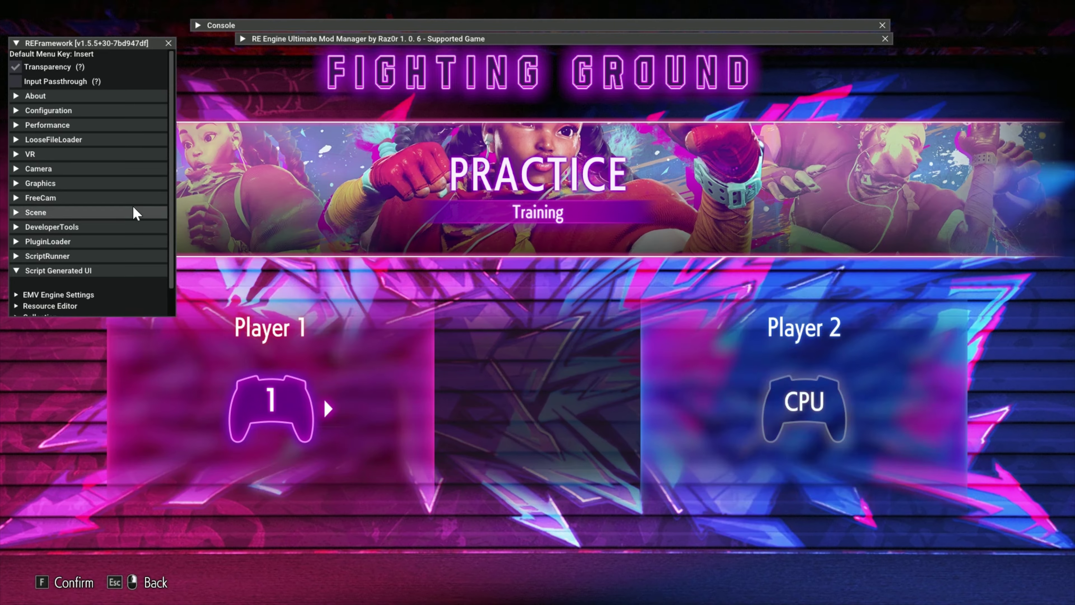
Expand the Resource Editor and enlarge the REFramework window to fill most of the screen
{"action": "scroll", "coordinate": [132, 214], "scroll_direction": "down", "scroll_amount": 2}
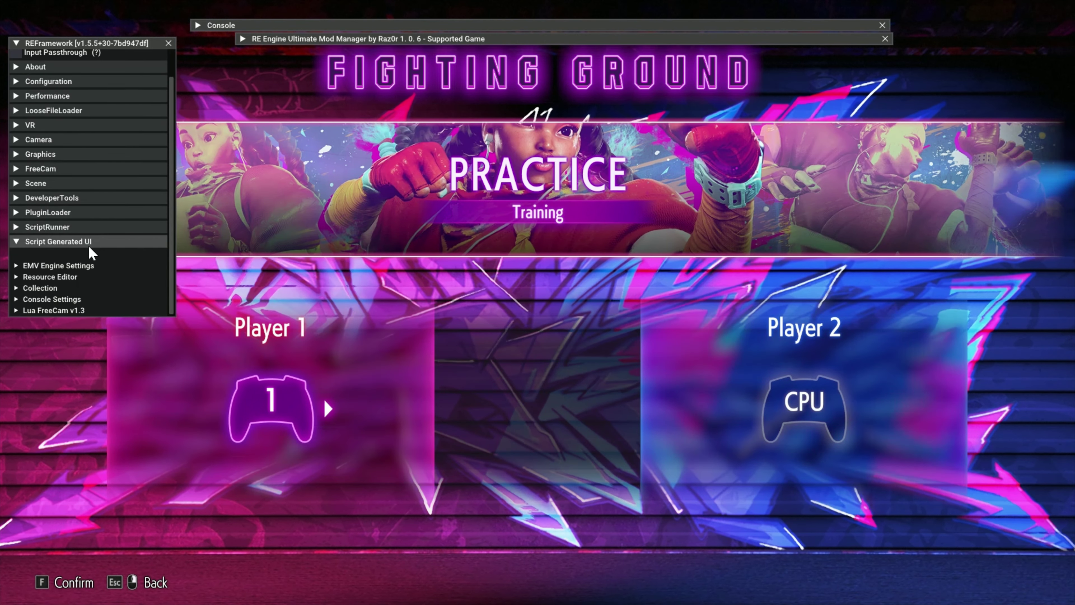
{"action": "left_click", "coordinate": [64, 277]}
{"action": "left_click_drag", "start_coordinate": [100, 46], "coordinate": [97, 57]}
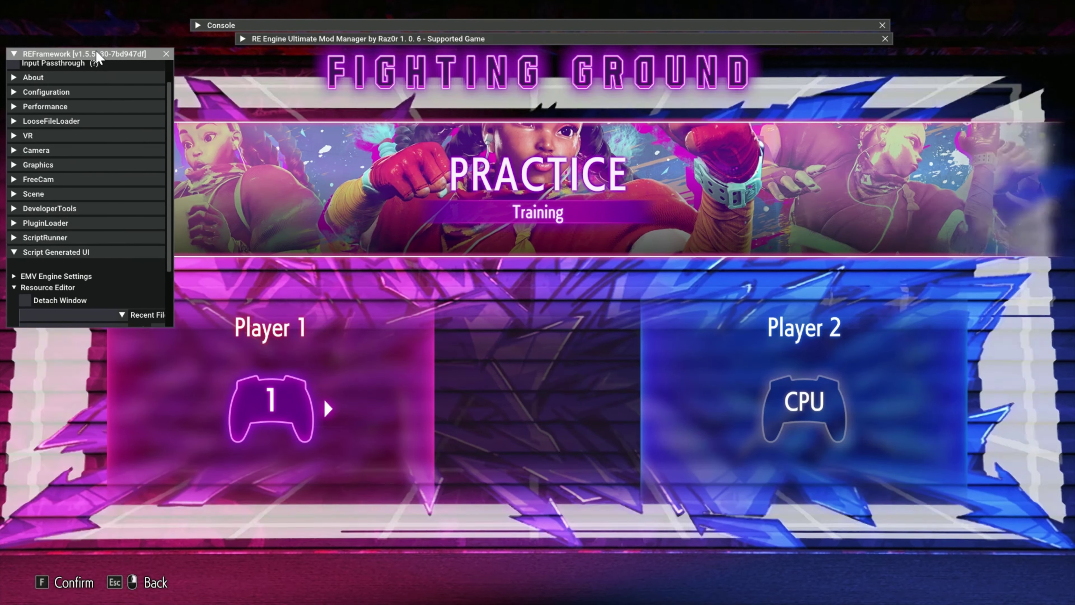
{"action": "left_click_drag", "start_coordinate": [173, 313], "coordinate": [1042, 555]}
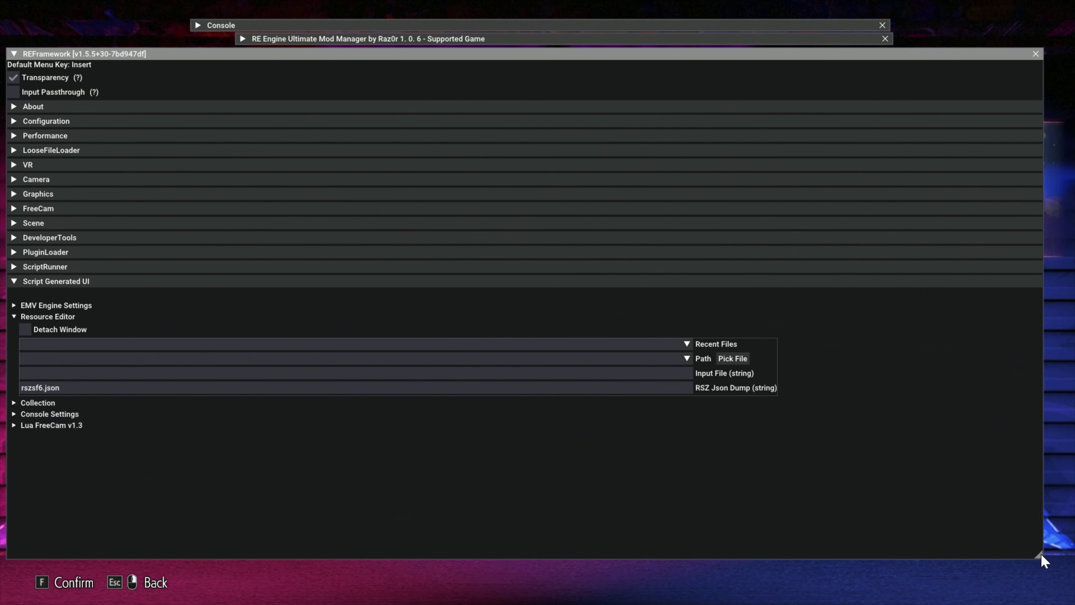
Enlarge the Resource Editor's file picker and open esf010_001_cmd_001.user.2 from the broken cmd's folder
{"action": "left_click", "coordinate": [748, 365]}
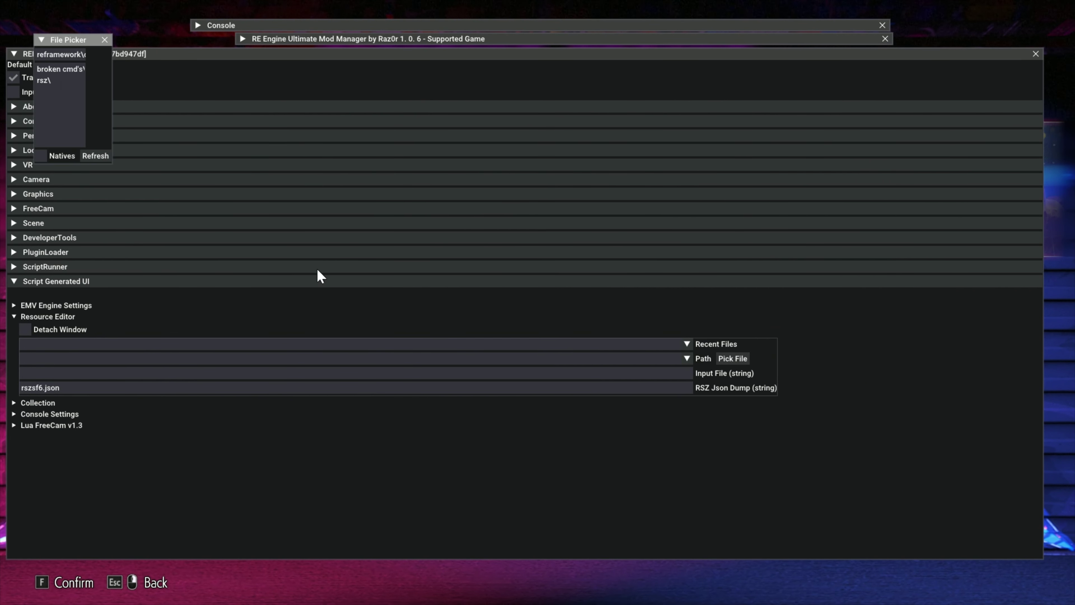
{"action": "left_click_drag", "start_coordinate": [79, 42], "coordinate": [180, 84]}
{"action": "left_click_drag", "start_coordinate": [210, 206], "coordinate": [632, 283]}
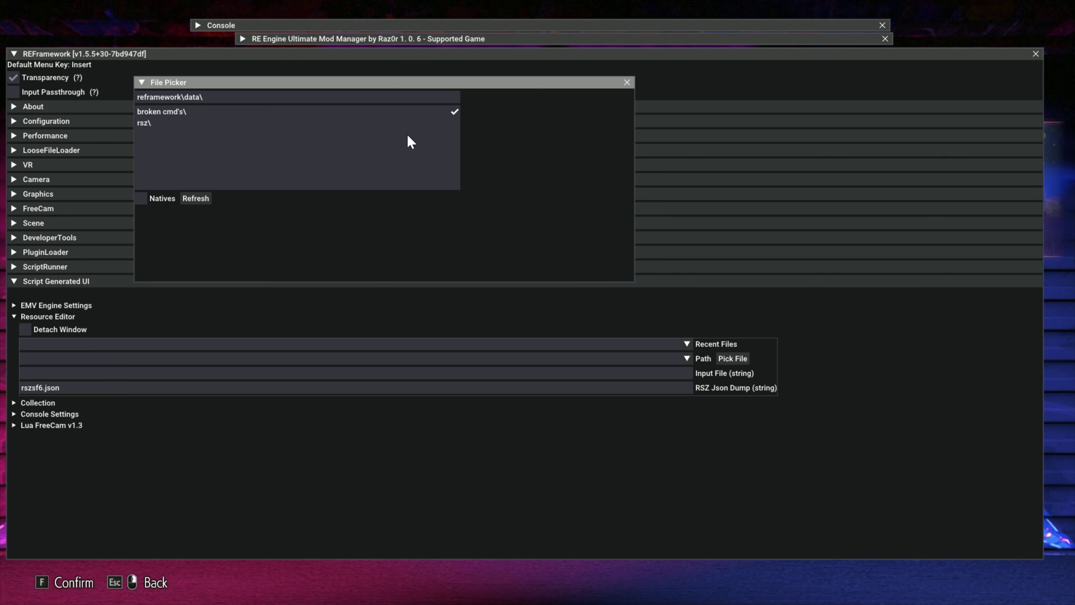
{"action": "double_click", "coordinate": [406, 113]}
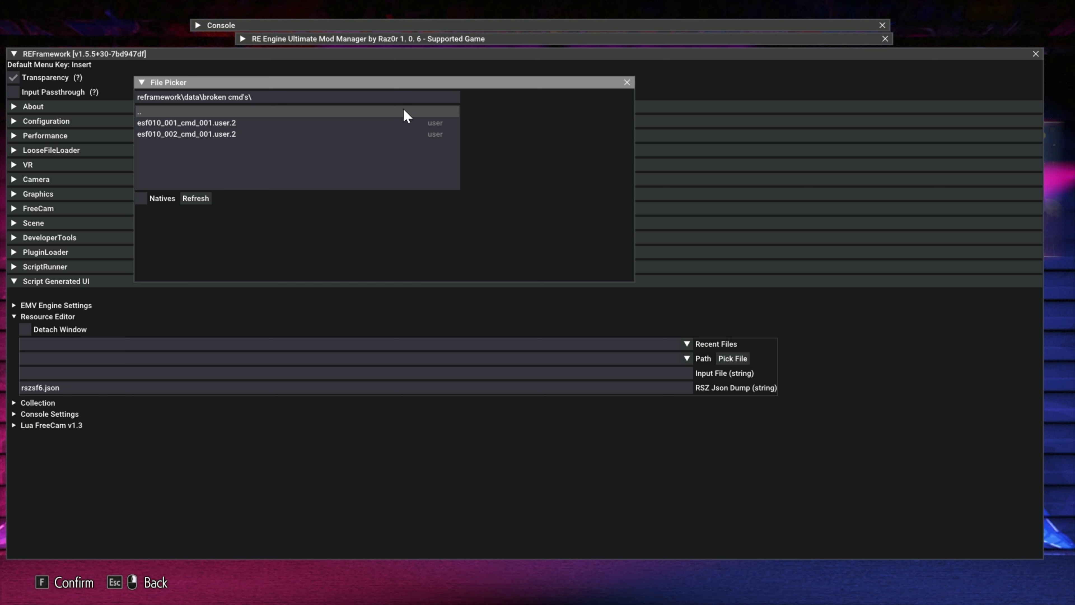
{"action": "double_click", "coordinate": [389, 122]}
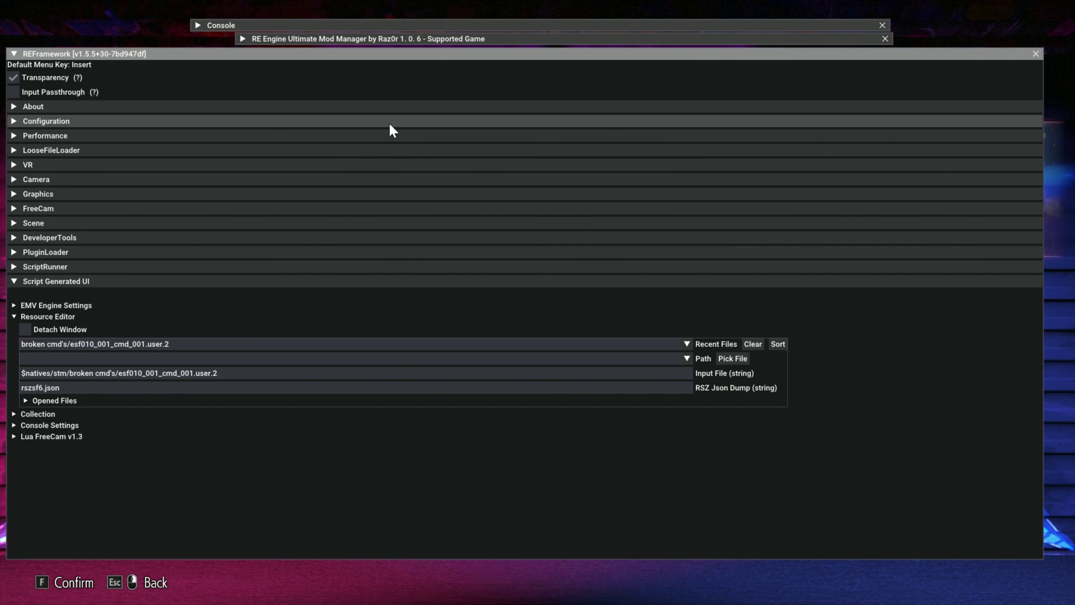
Set the RSZ Json Dump name to Akirszsf6.json
{"action": "double_click", "coordinate": [37, 387]}
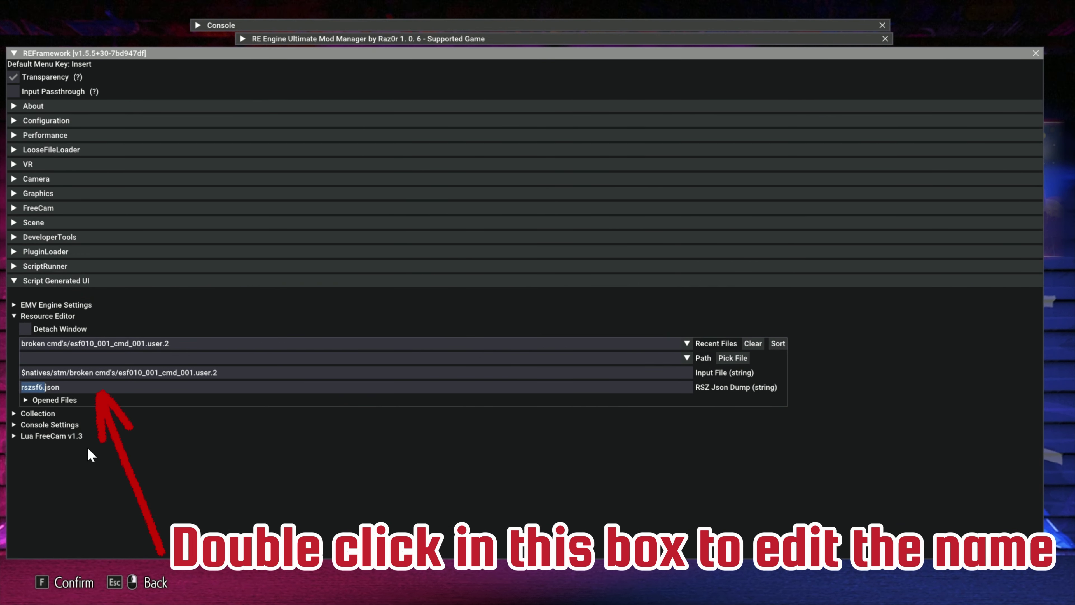
{"action": "type", "text": "Aki"}
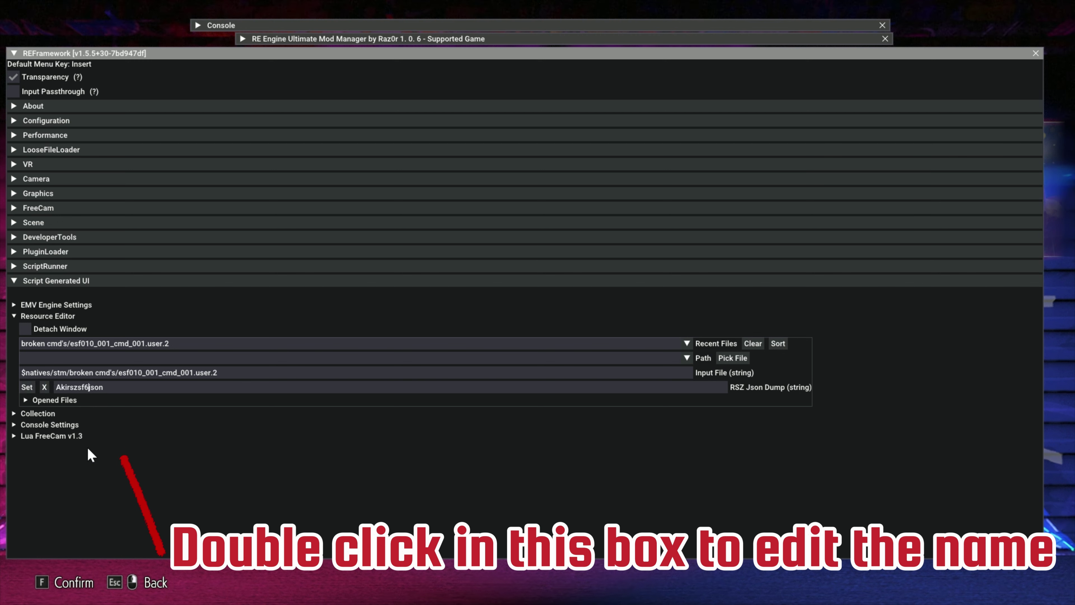
{"action": "type", "text": "."}
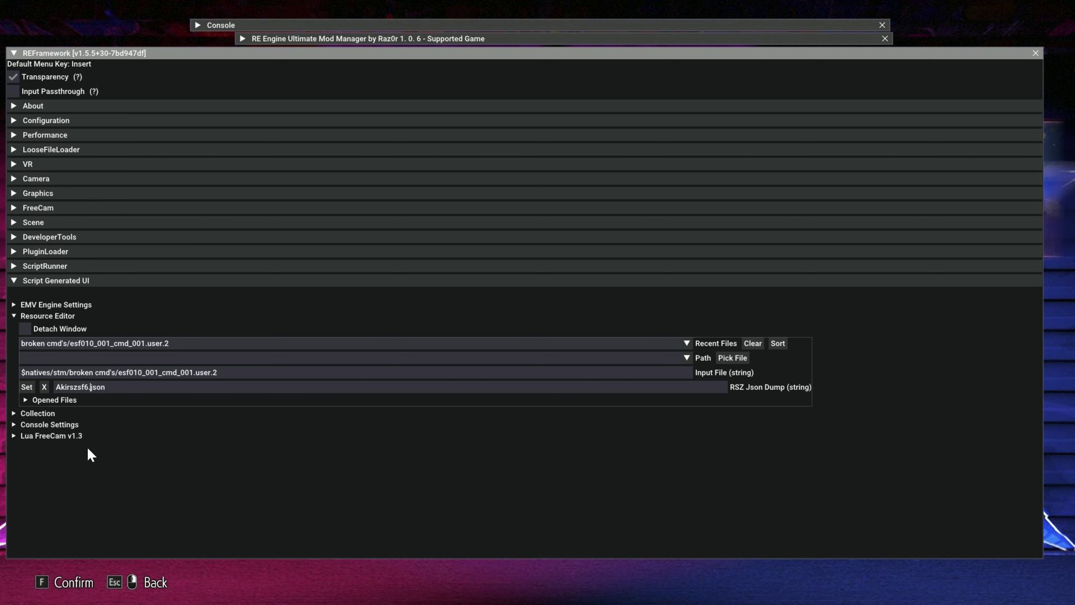
{"action": "left_click", "coordinate": [27, 387]}
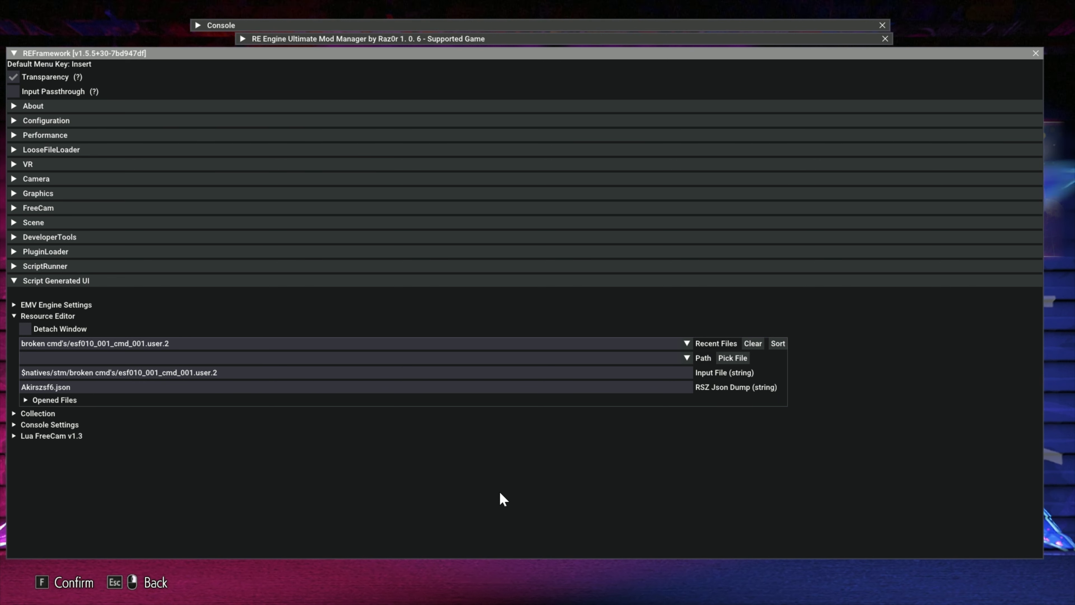
Pick esf010_001_cmd_001.user.2 again and then esf010_002_cmd_001.user.2 from the broken cmd's folder, dismissing each message
{"action": "left_click", "coordinate": [732, 358]}
{"action": "left_click", "coordinate": [372, 122]}
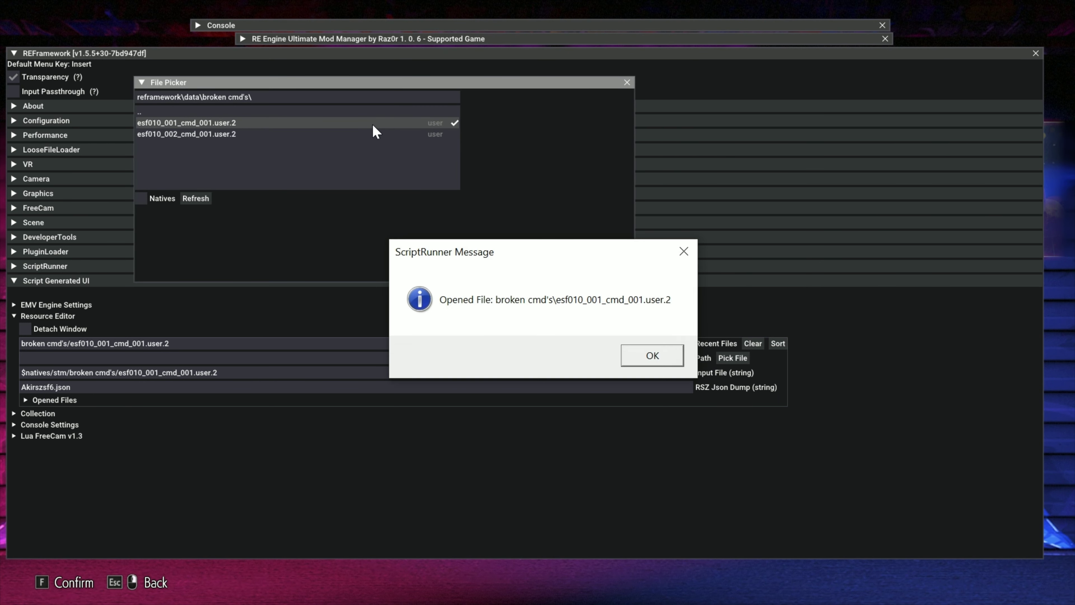
{"action": "left_click", "coordinate": [651, 355]}
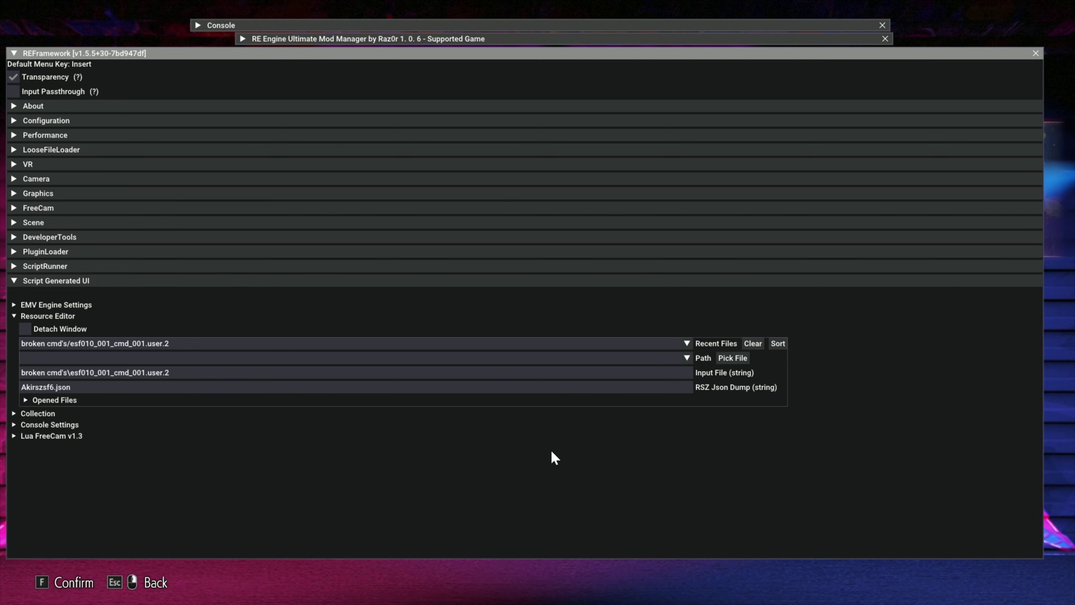
{"action": "left_click", "coordinate": [744, 358]}
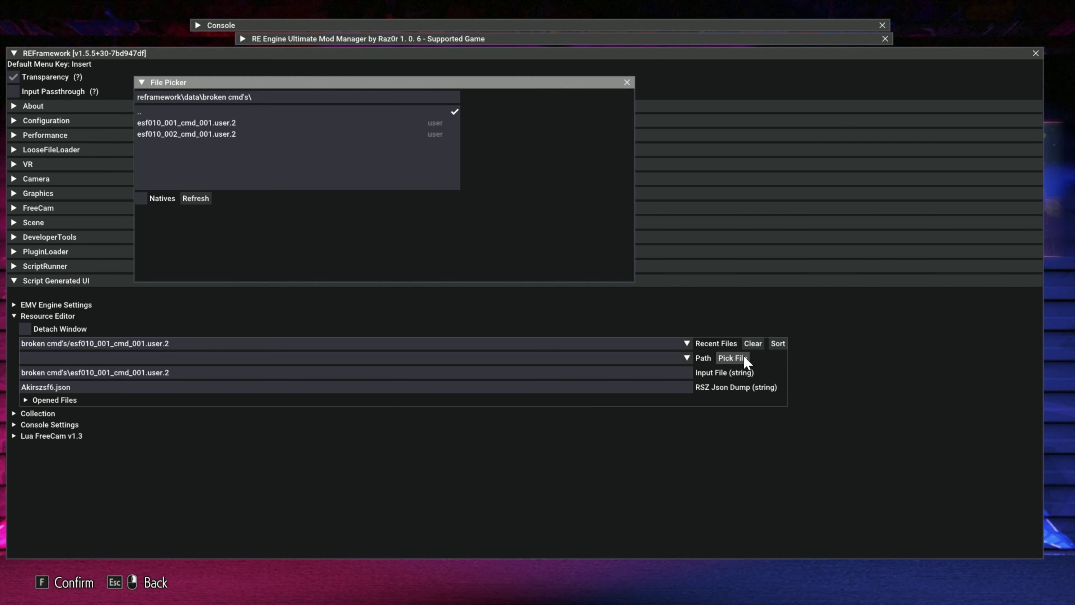
{"action": "left_click", "coordinate": [330, 133]}
{"action": "left_click", "coordinate": [639, 357]}
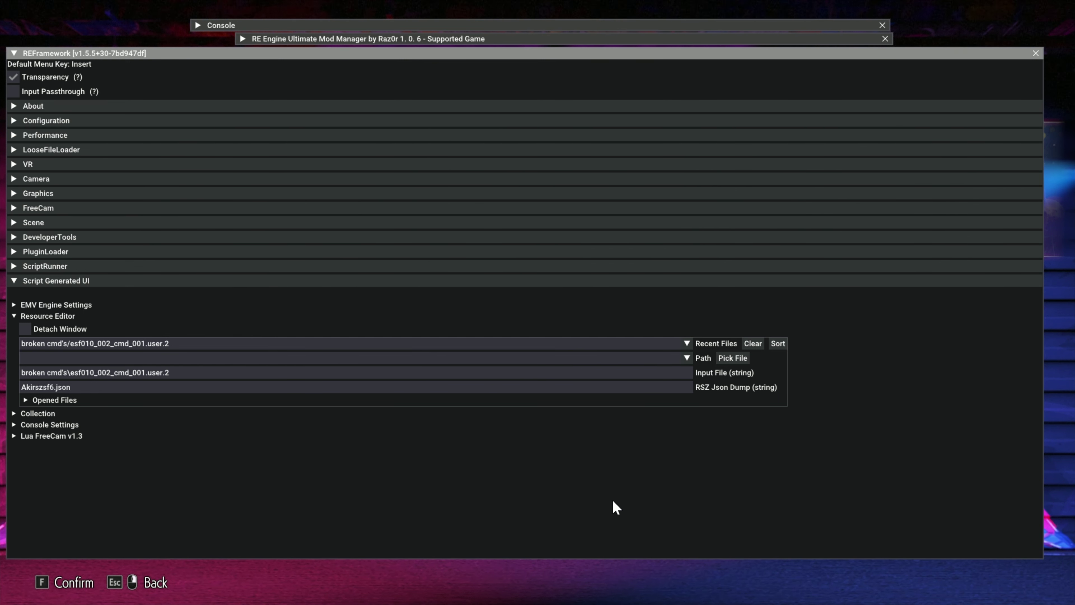
Remove the Aki prefix so the RSZ Json Dump name is set to rszsf6.json
{"action": "double_click", "coordinate": [260, 387]}
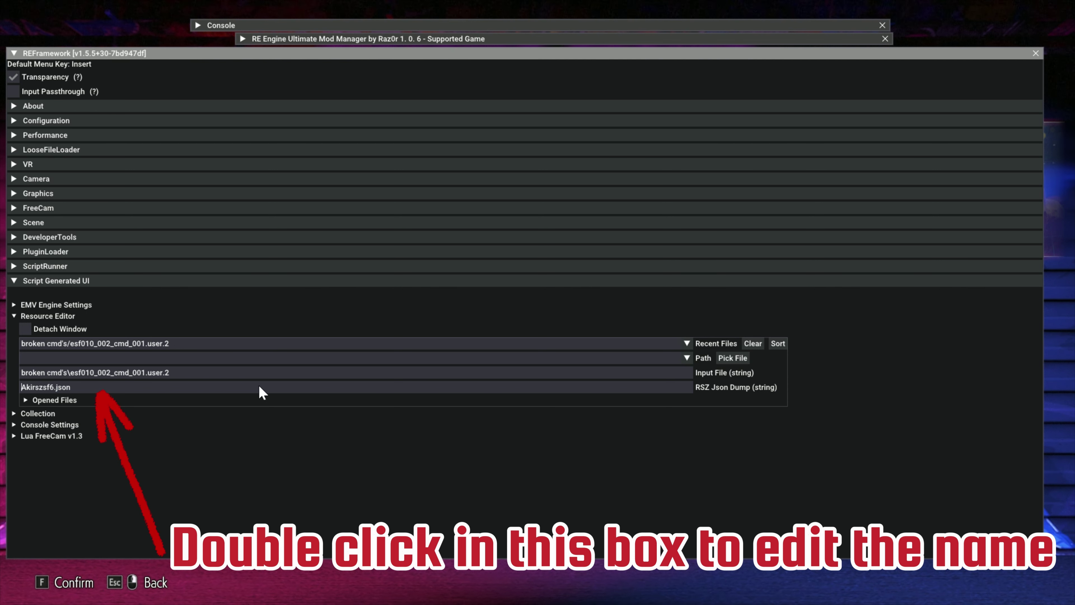
{"action": "key", "text": "Delete"}
{"action": "key", "text": "Delete"}
{"action": "key", "text": "Delete"}
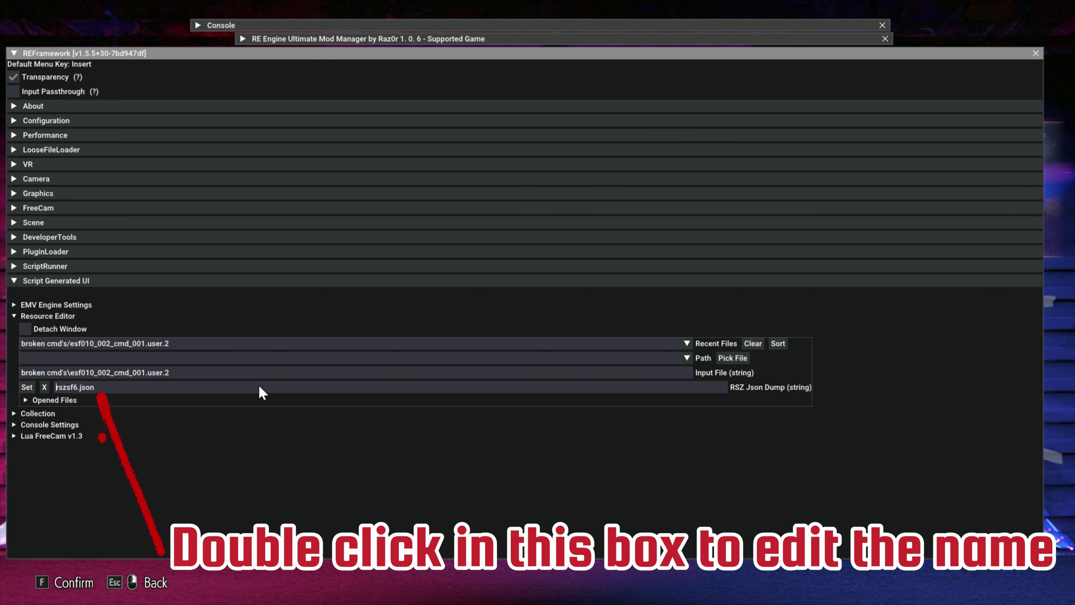
{"action": "left_click", "coordinate": [26, 387]}
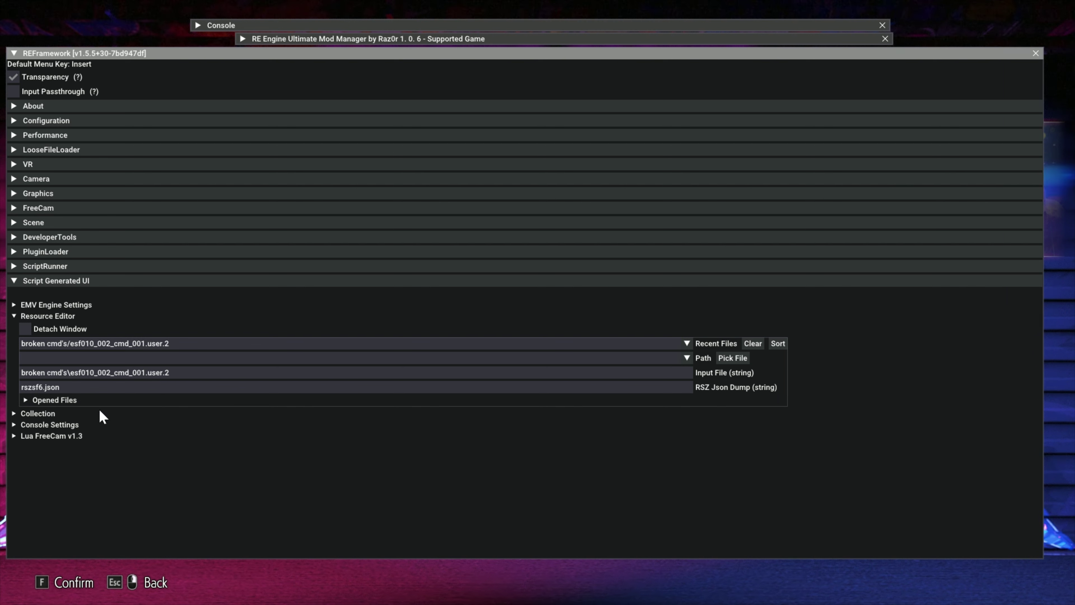
Expand the opened USER files and save esf010_001_cmd_001.user.2 over its existing file
{"action": "left_click", "coordinate": [66, 402]}
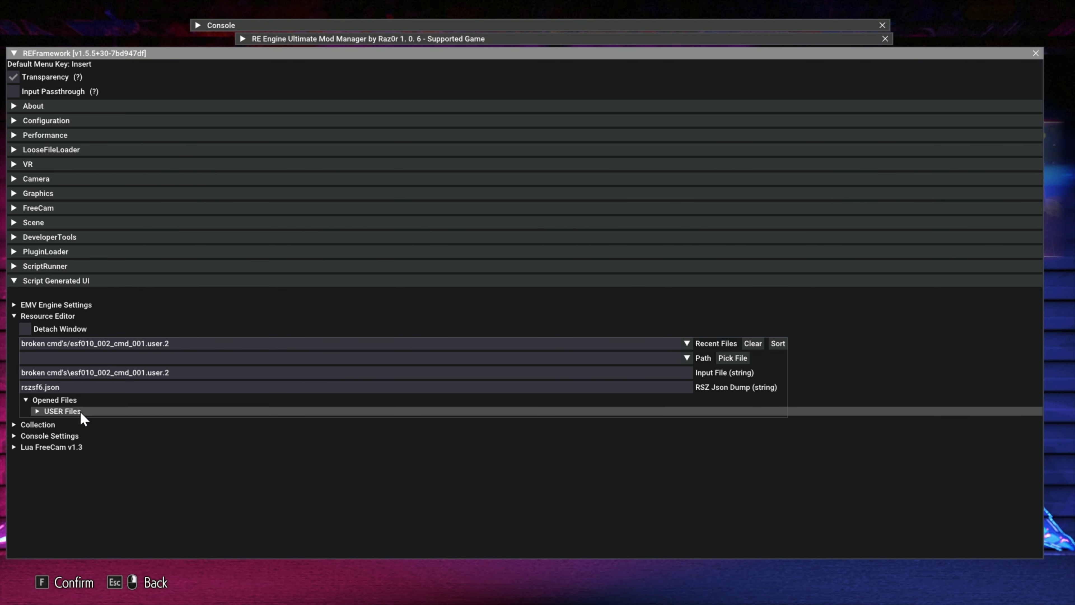
{"action": "left_click", "coordinate": [64, 411]}
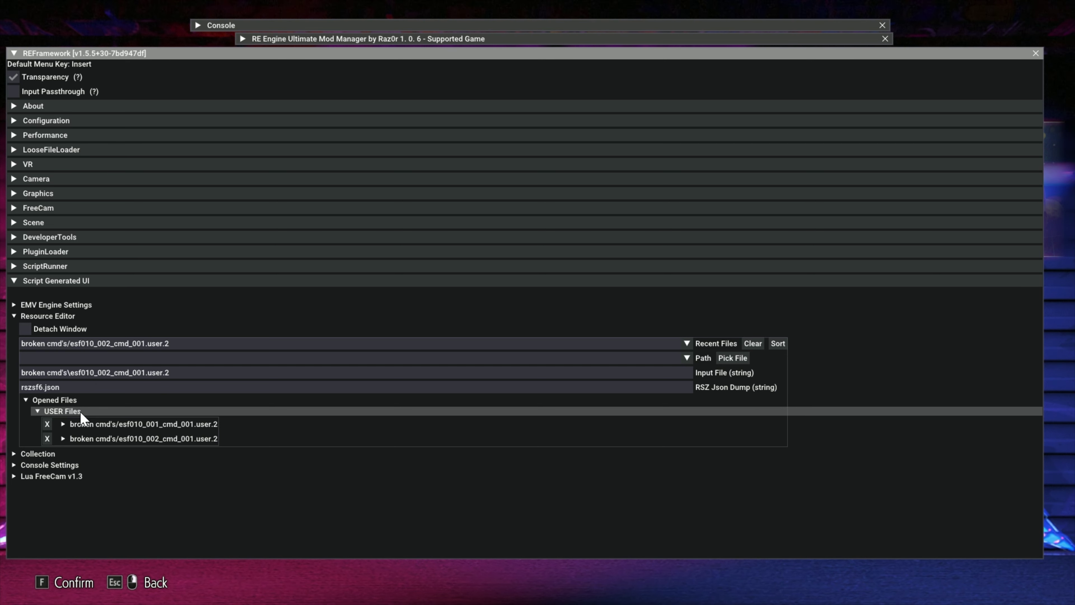
{"action": "left_click", "coordinate": [92, 425]}
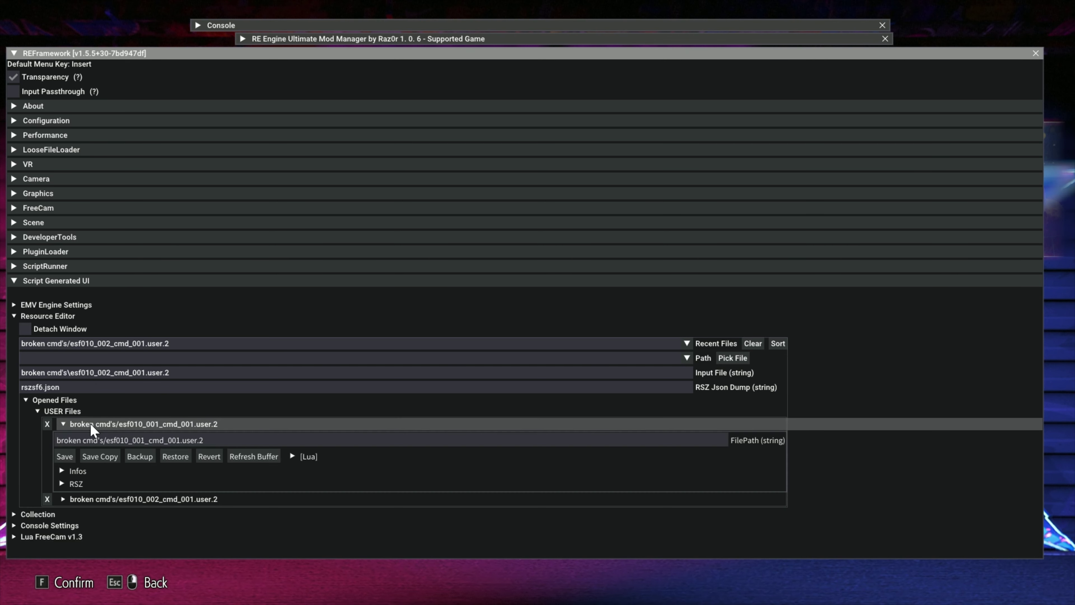
{"action": "left_click", "coordinate": [75, 458]}
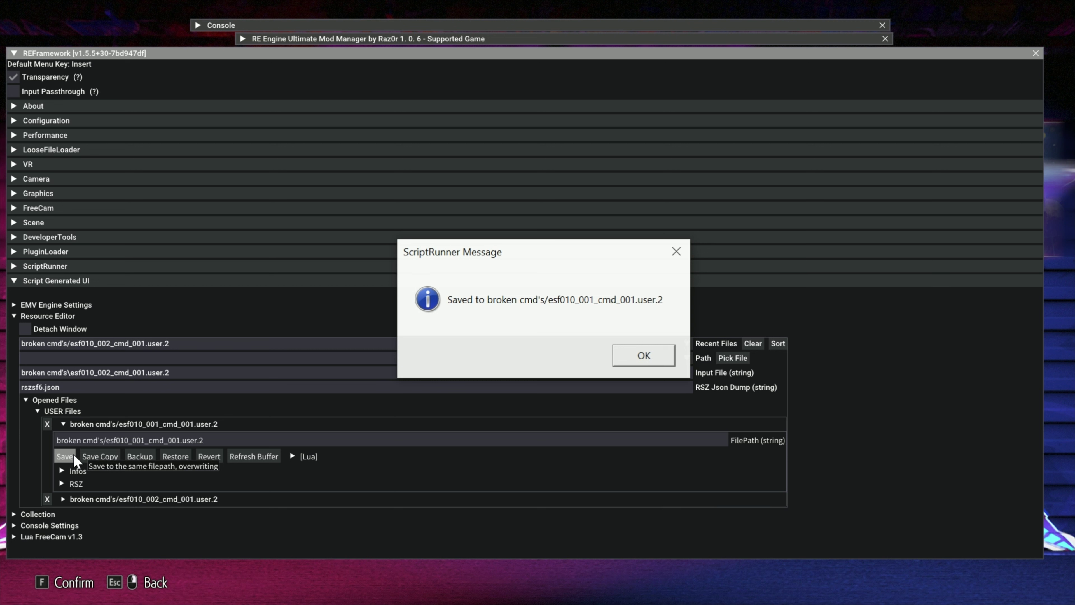
{"action": "left_click", "coordinate": [644, 356]}
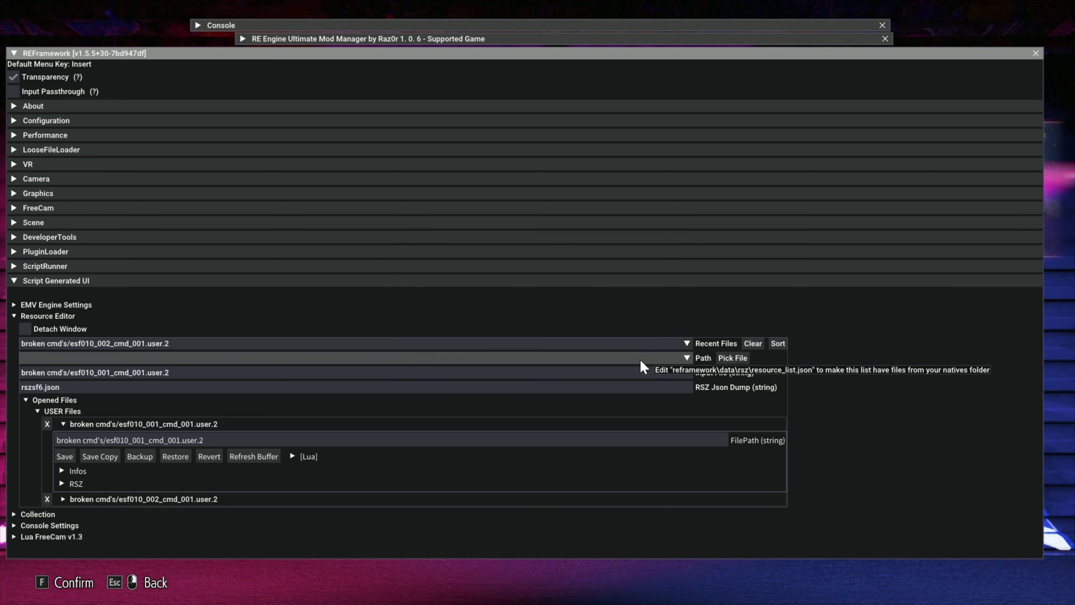
Expand esf010_002_cmd_001.user.2 in the opened USER files and save it over its existing file, dismissing the message
{"action": "left_click", "coordinate": [125, 499]}
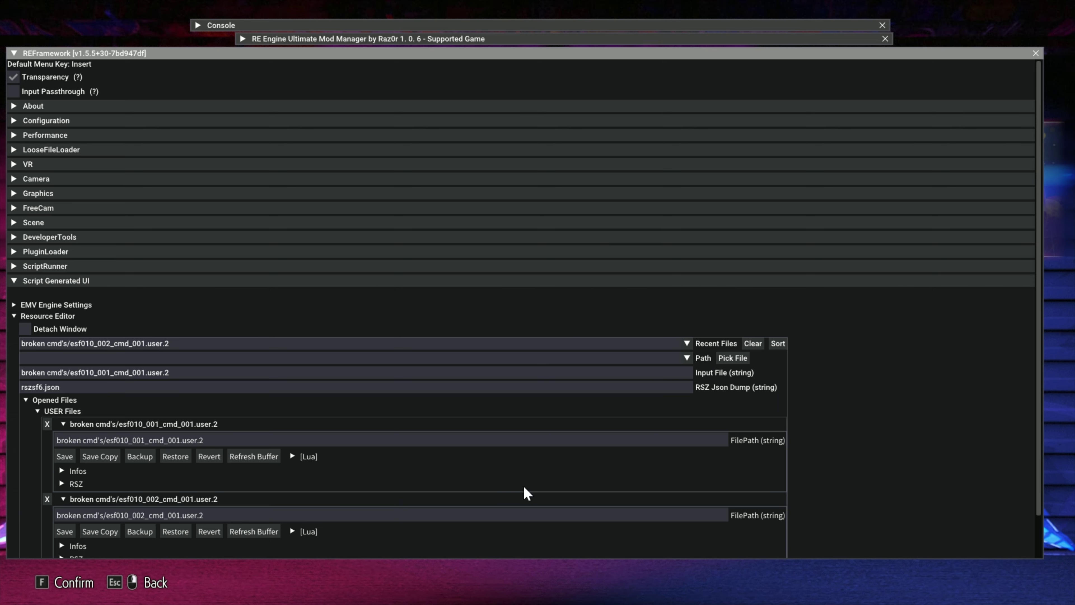
{"action": "scroll", "coordinate": [523, 492], "scroll_direction": "down", "scroll_amount": 1}
{"action": "left_click", "coordinate": [66, 486]}
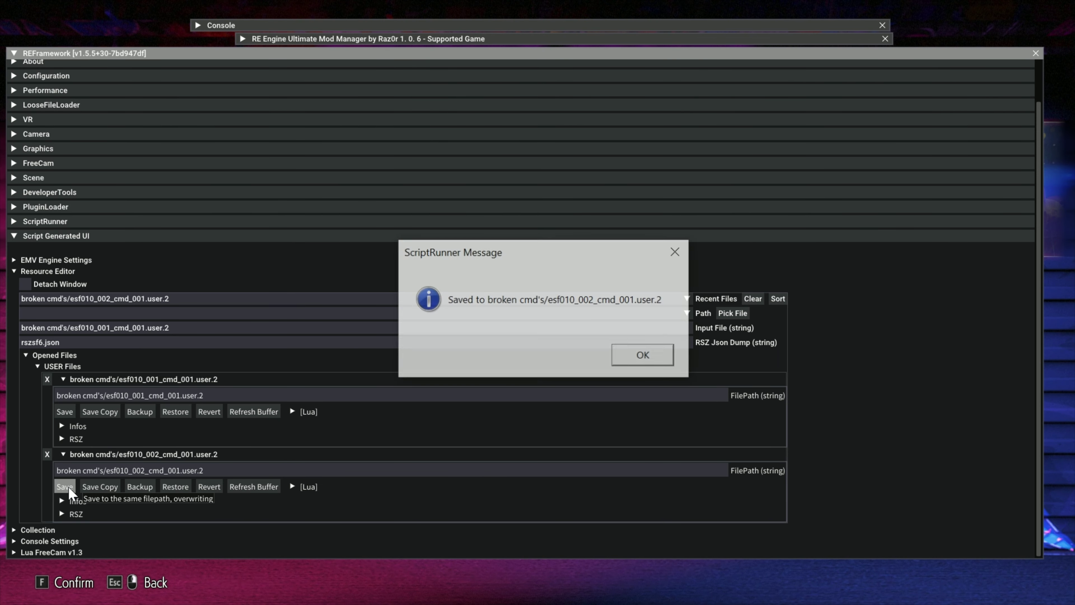
{"action": "left_click", "coordinate": [619, 359]}
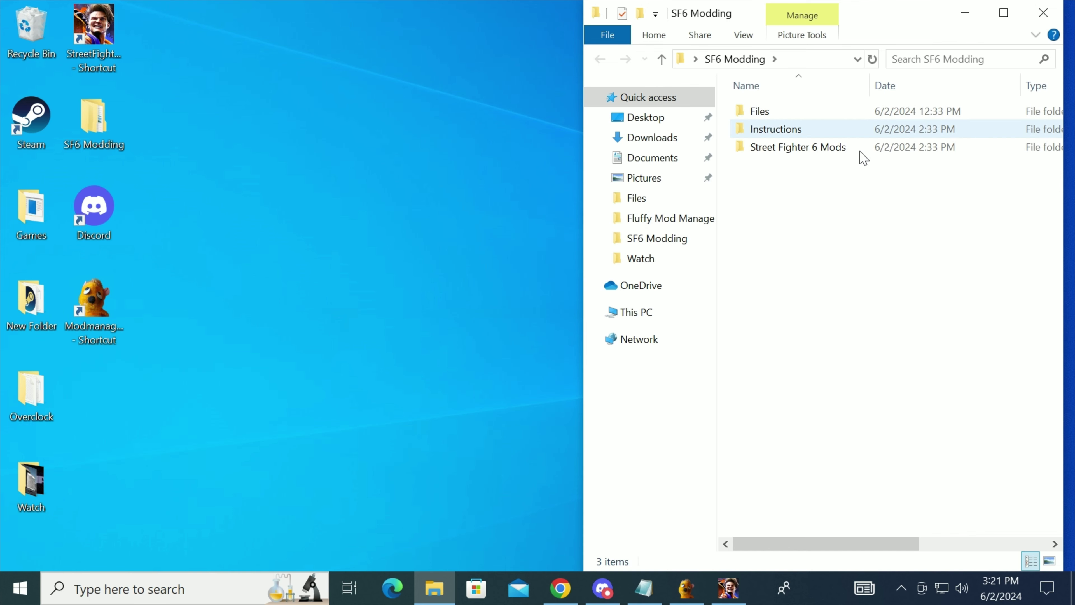
In File Explorer, open the ViolentKen mod's natives/stm/product/model/esf/esf010 folder inside Street Fighter 6 Mods
{"action": "double_click", "coordinate": [860, 148]}
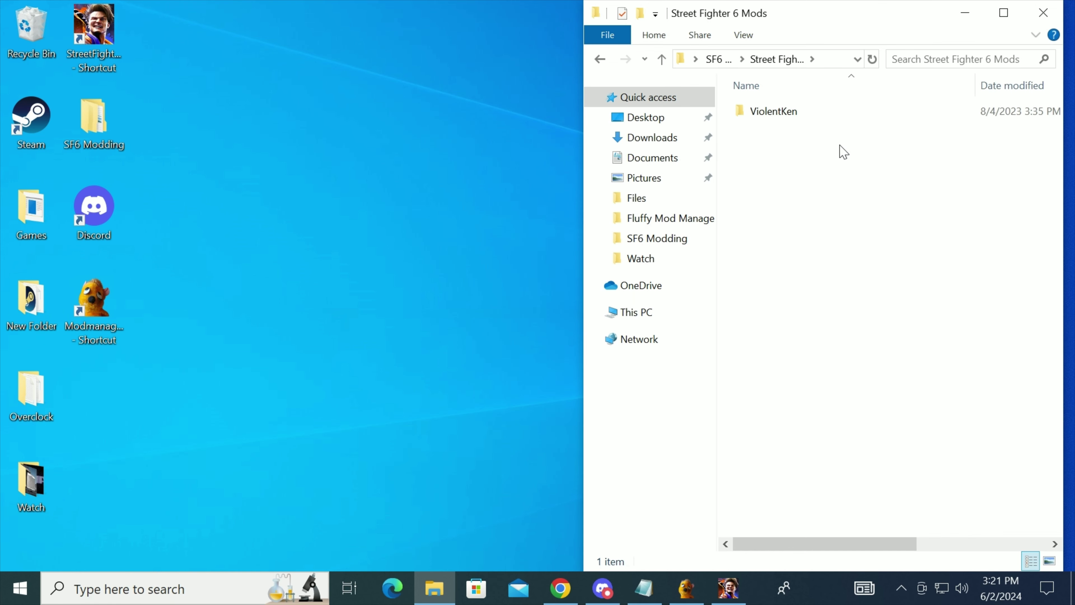
{"action": "double_click", "coordinate": [826, 115]}
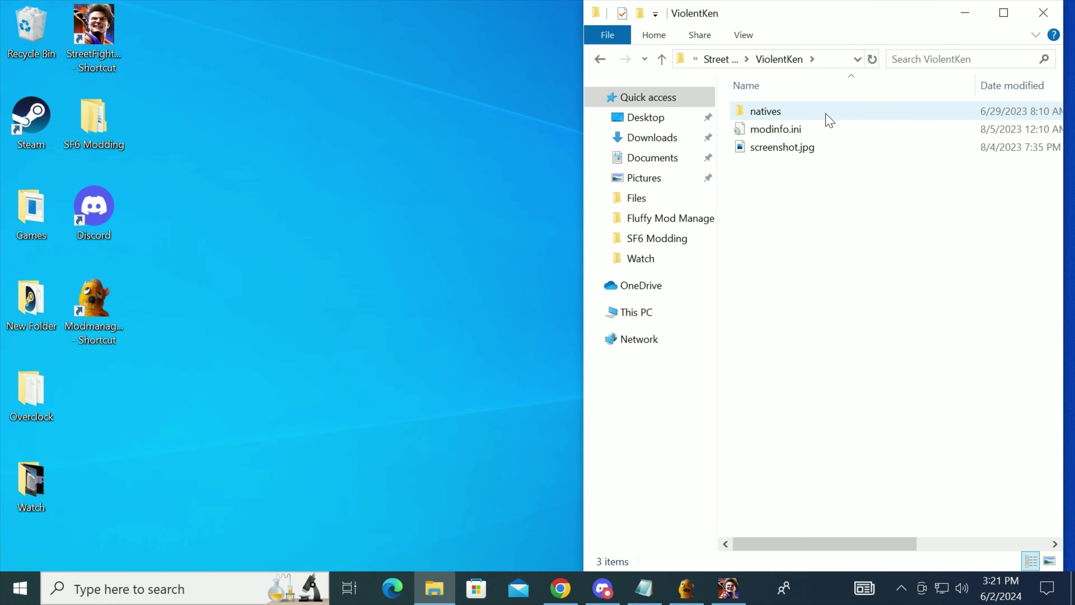
{"action": "double_click", "coordinate": [826, 114]}
{"action": "double_click", "coordinate": [826, 114]}
{"action": "double_click", "coordinate": [826, 115]}
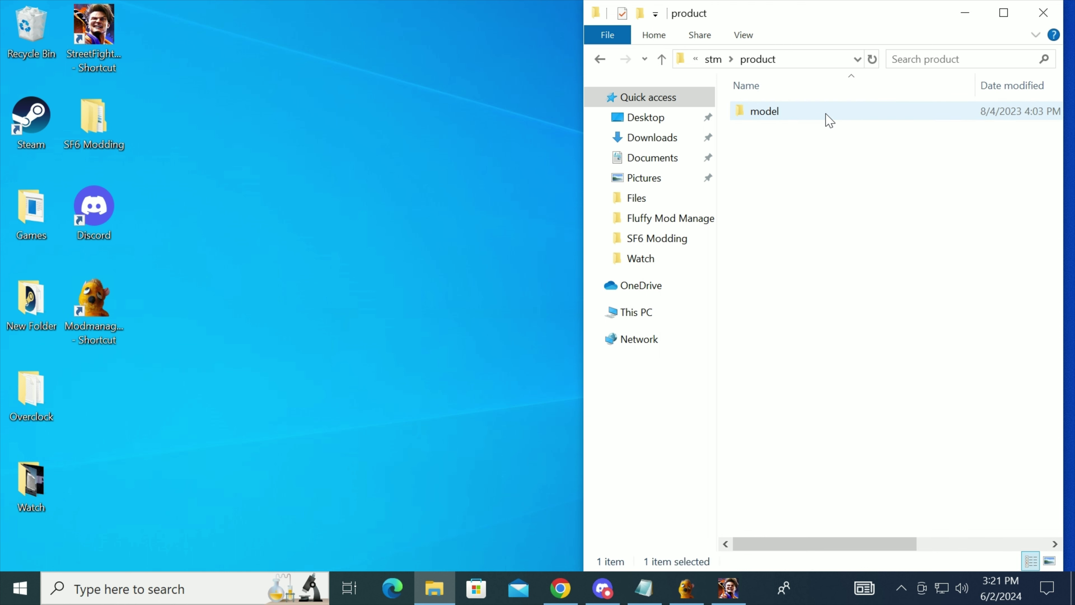
{"action": "double_click", "coordinate": [826, 115]}
{"action": "double_click", "coordinate": [826, 114]}
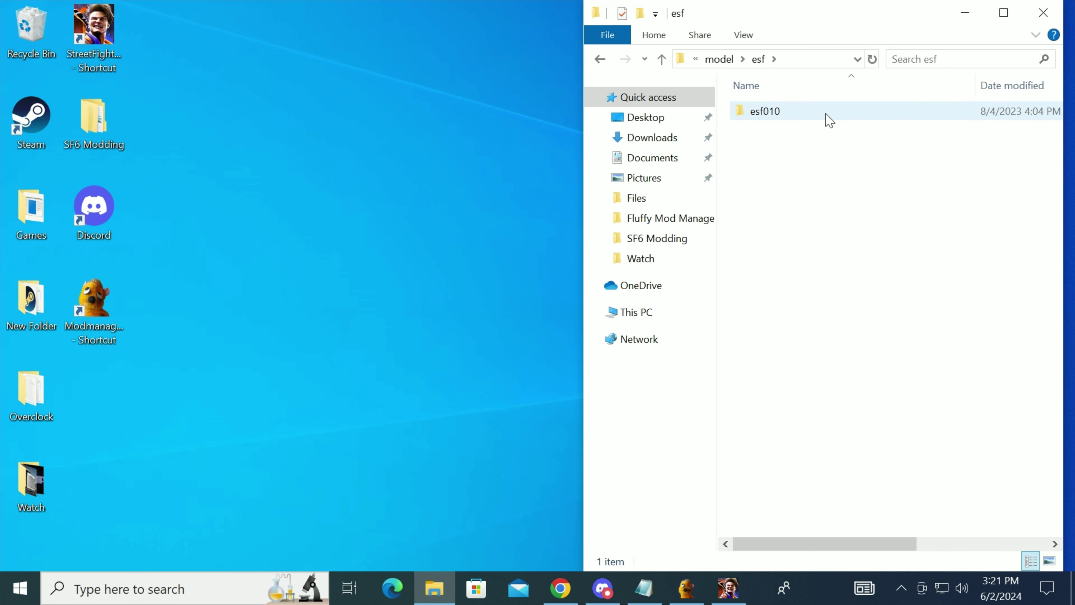
{"action": "double_click", "coordinate": [829, 119]}
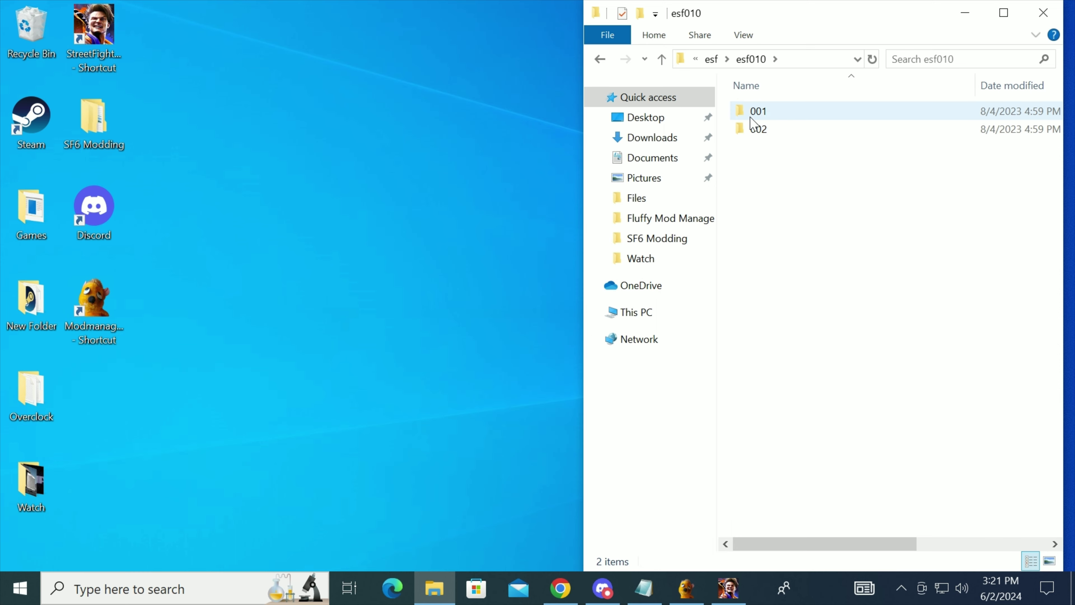
Open the file location of the StreetFighter6 desktop shortcut and go to reframework/data/Broken CMD's
{"action": "right_click", "coordinate": [91, 25]}
{"action": "left_click", "coordinate": [122, 62]}
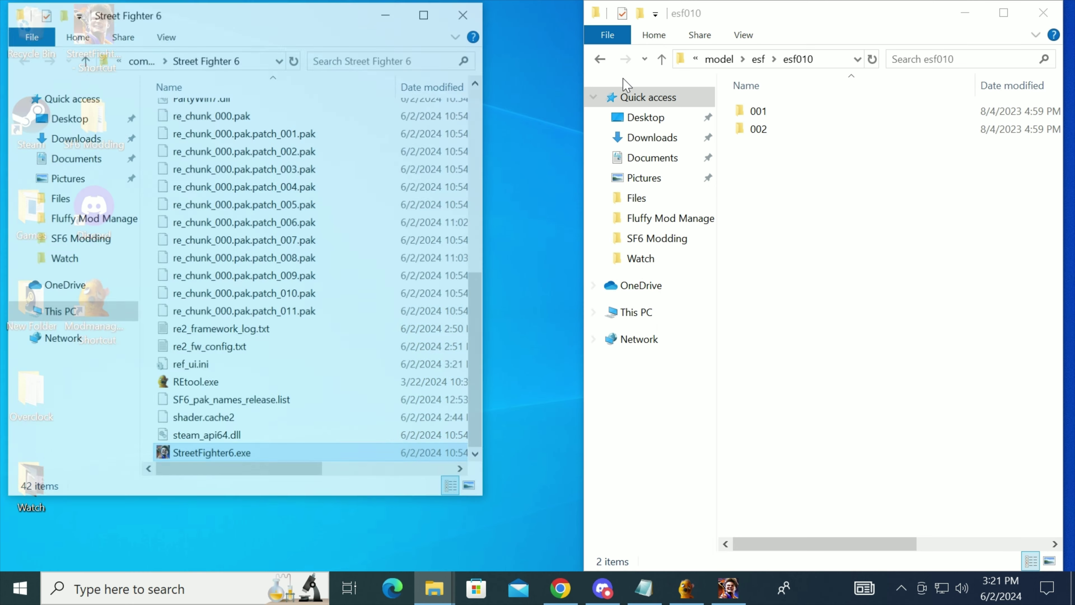
{"action": "scroll", "coordinate": [321, 317], "scroll_direction": "up", "scroll_amount": 6}
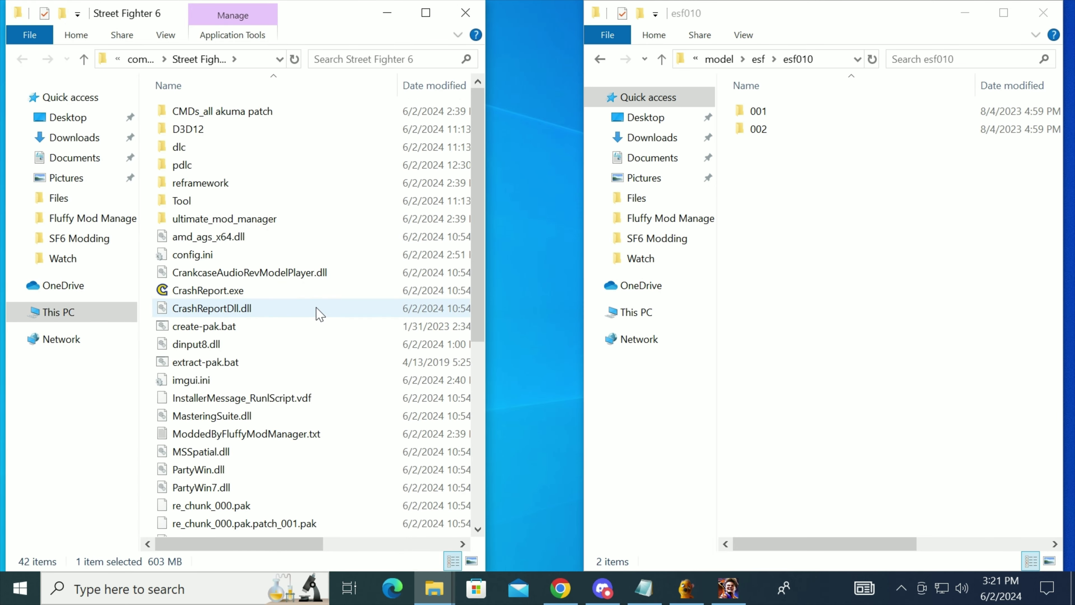
{"action": "double_click", "coordinate": [327, 186]}
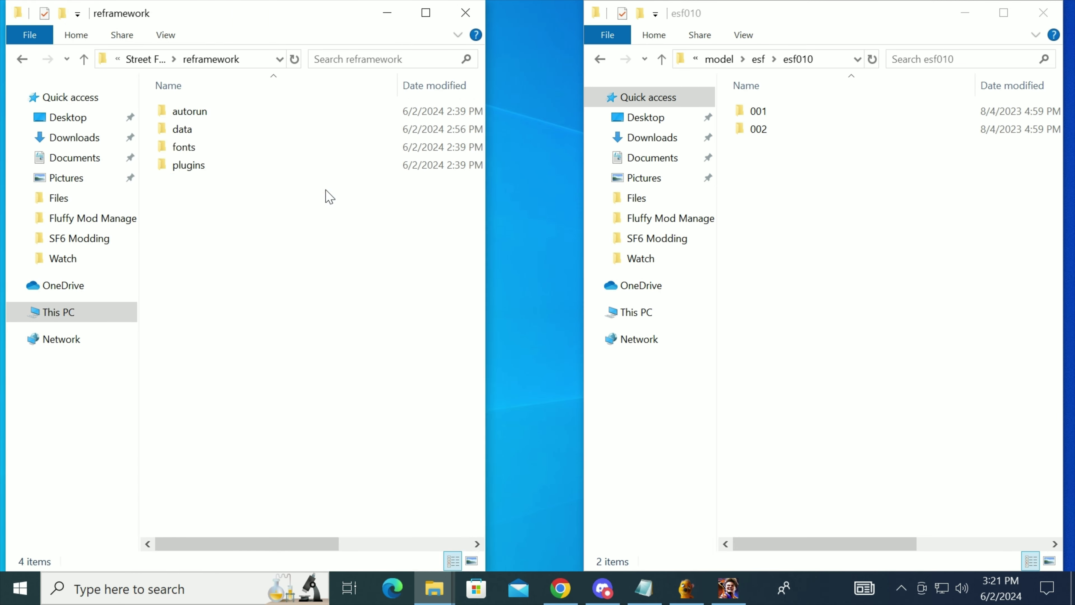
{"action": "double_click", "coordinate": [289, 129]}
{"action": "double_click", "coordinate": [290, 111]}
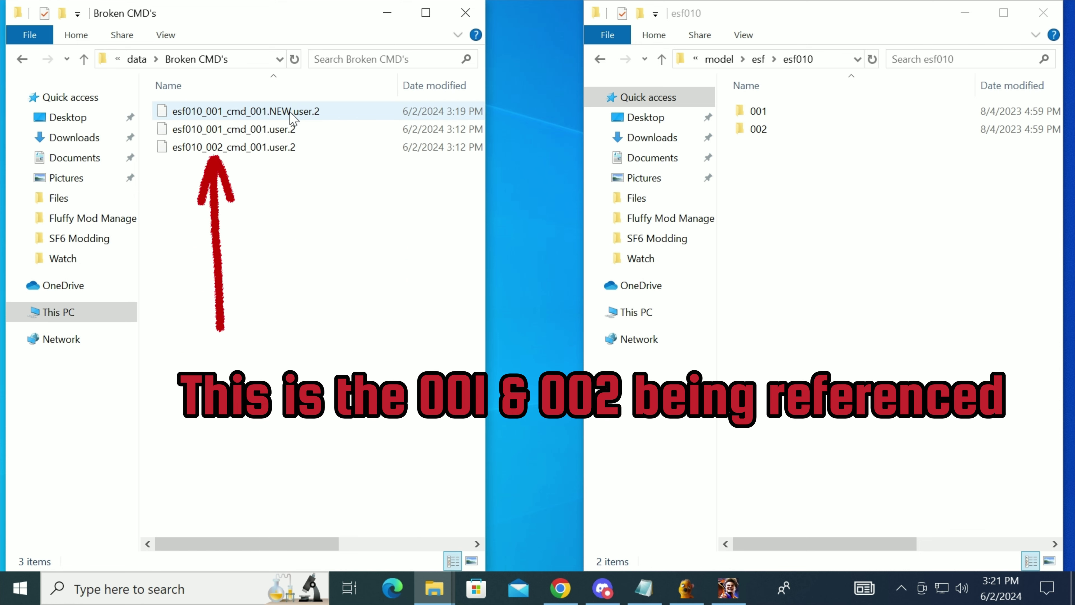
Move esf010_001_cmd_001.user.2 from Broken CMD's into the mod's 001 folder, replacing the existing file, and return to esf010
{"action": "double_click", "coordinate": [757, 112]}
{"action": "left_click_drag", "start_coordinate": [234, 129], "coordinate": [881, 259]}
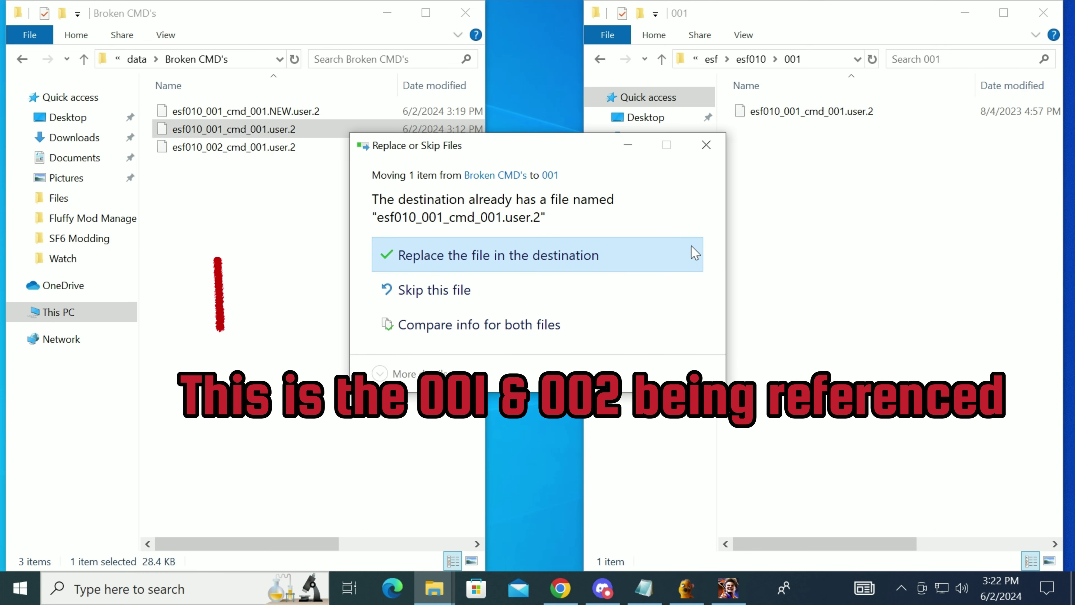
{"action": "left_click", "coordinate": [564, 255]}
{"action": "left_click", "coordinate": [600, 59]}
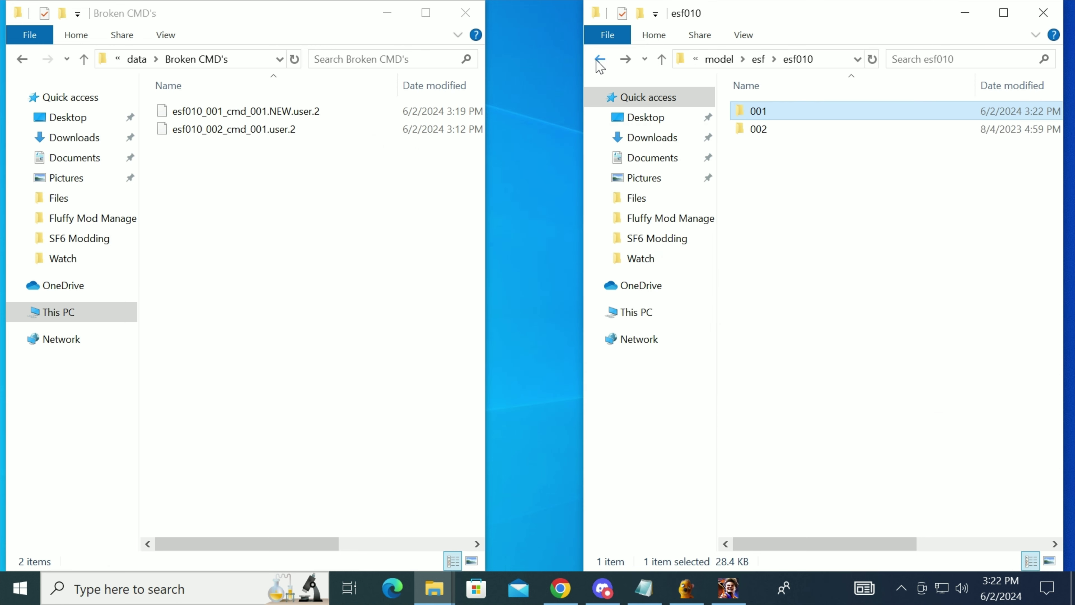
Move esf010_002_cmd_001.user.2 into the mod's 002 folder, replacing the existing file, and close both folder windows
{"action": "double_click", "coordinate": [741, 130]}
{"action": "left_click_drag", "start_coordinate": [231, 131], "coordinate": [848, 265]}
{"action": "left_click", "coordinate": [526, 253]}
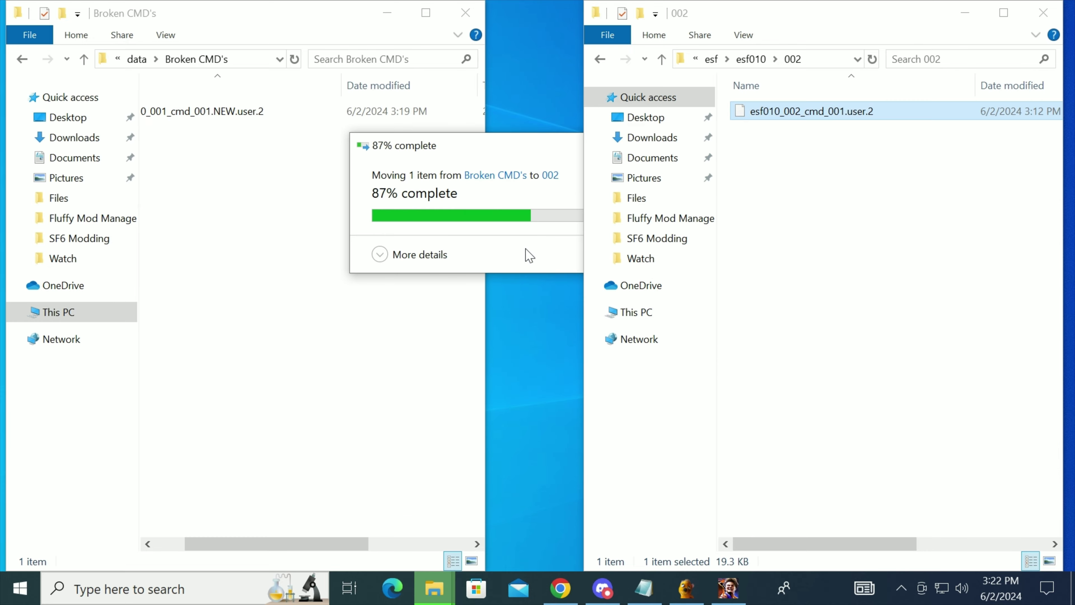
{"action": "left_click", "coordinate": [465, 13]}
{"action": "left_click", "coordinate": [1043, 12]}
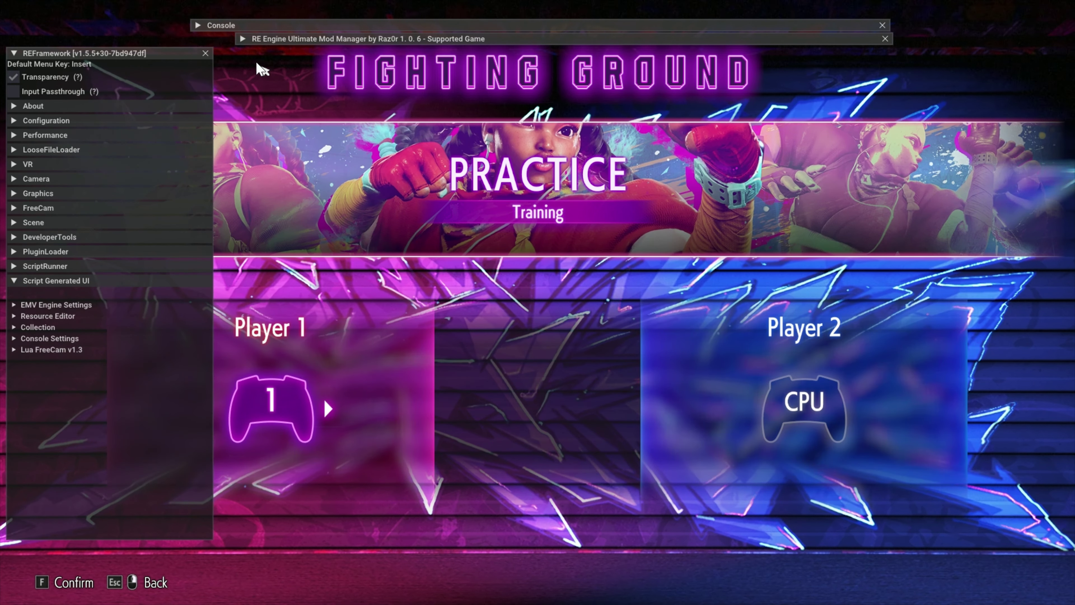
Back in the game, re-read the directories in RE Engine Ultimate Mod Manager, enable the psycho/violent ke mod and hide the overlay
{"action": "left_click", "coordinate": [246, 41]}
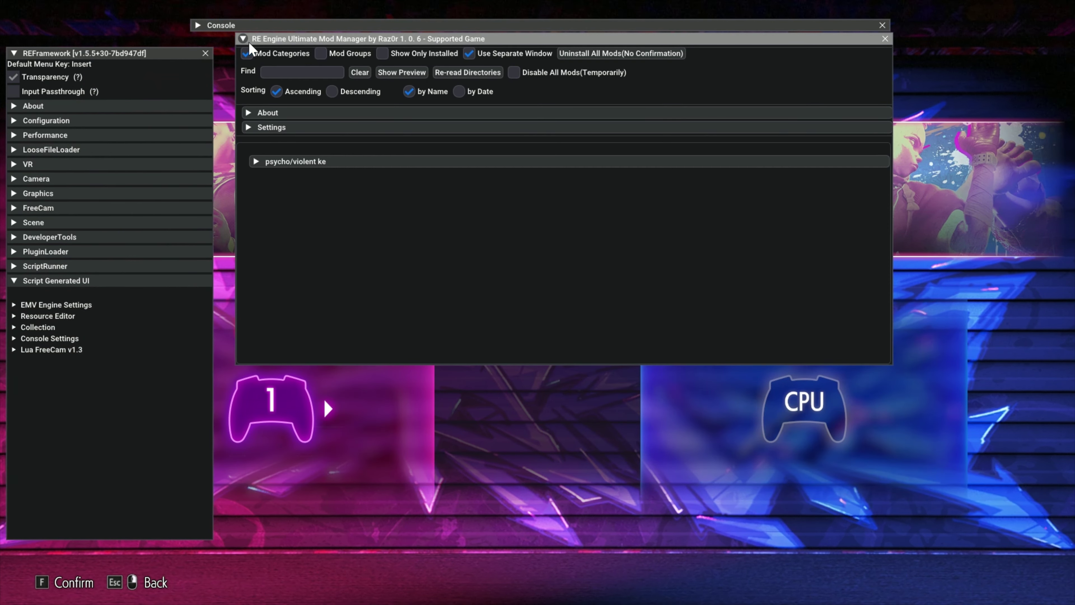
{"action": "left_click", "coordinate": [491, 73]}
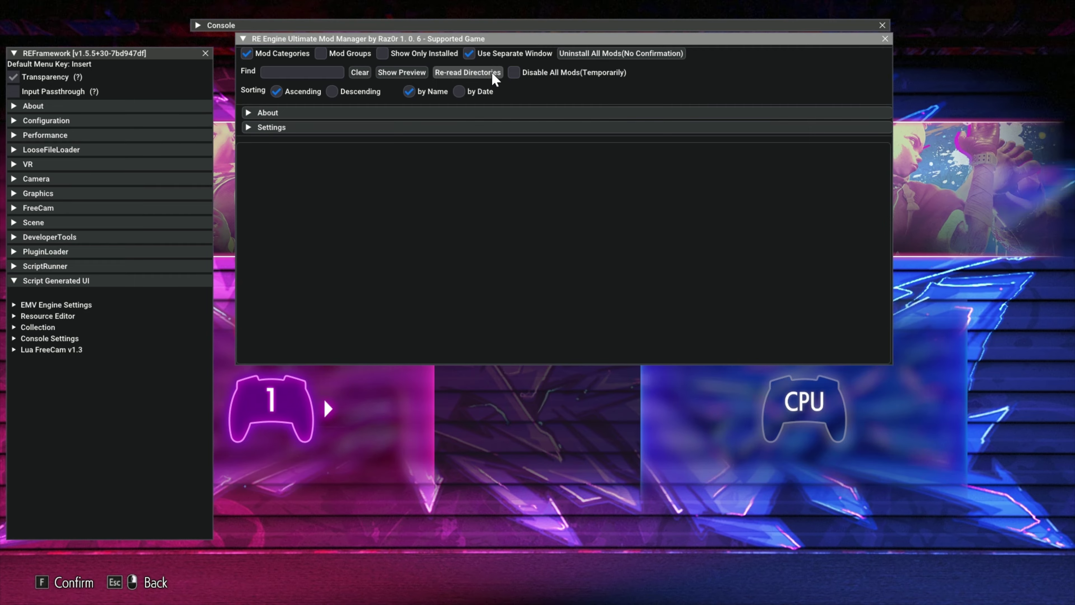
{"action": "left_click", "coordinate": [315, 163]}
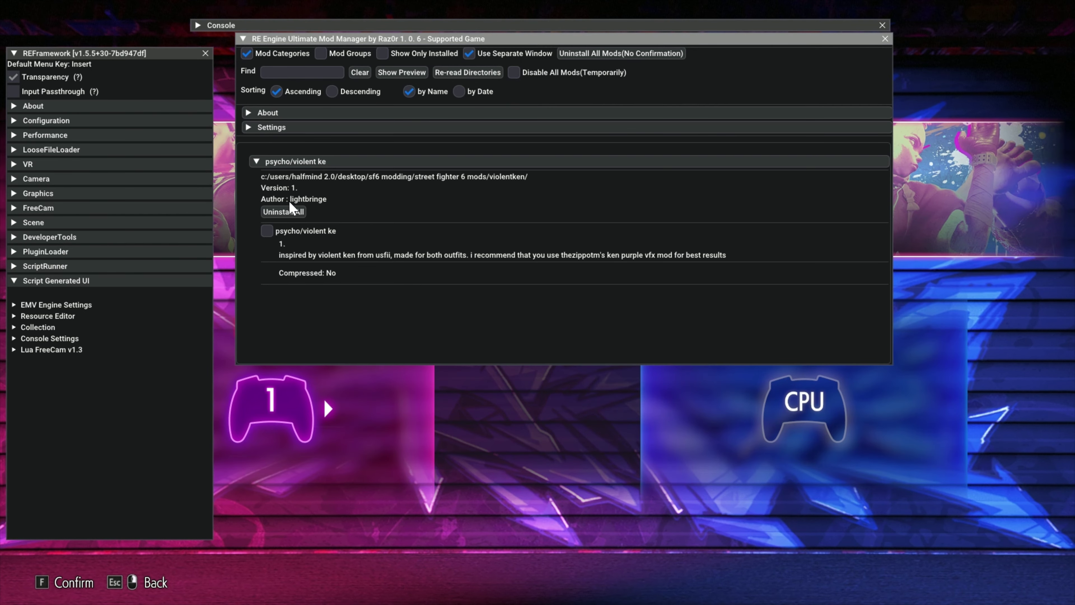
{"action": "key", "text": "Insert"}
Continue to training mode's character select and choose Ken in costume 1 for Player 1
{"action": "key", "text": "f"}
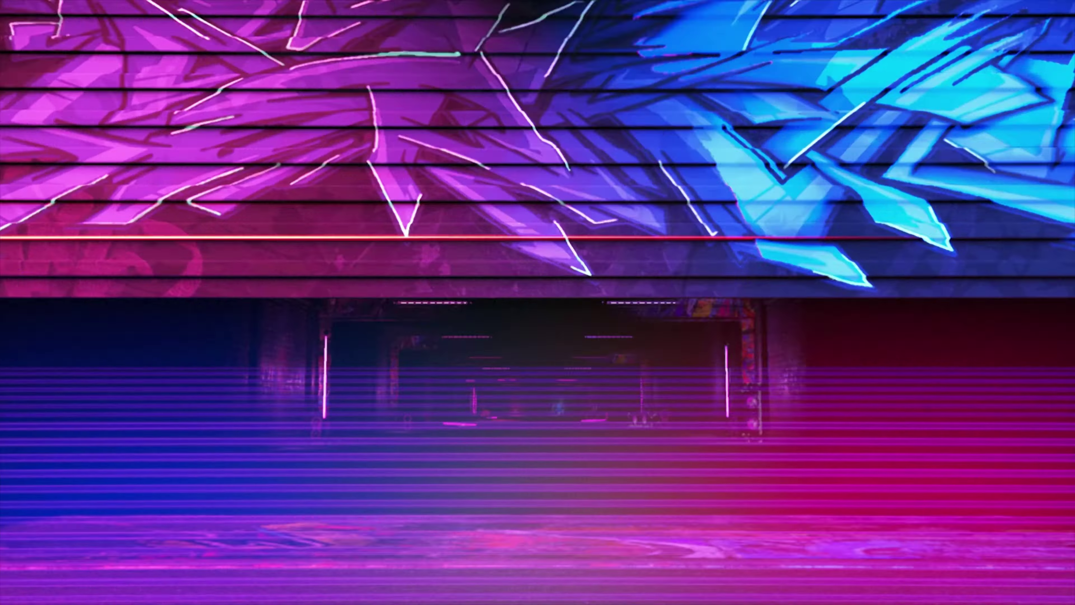
{"action": "key", "text": "f"}
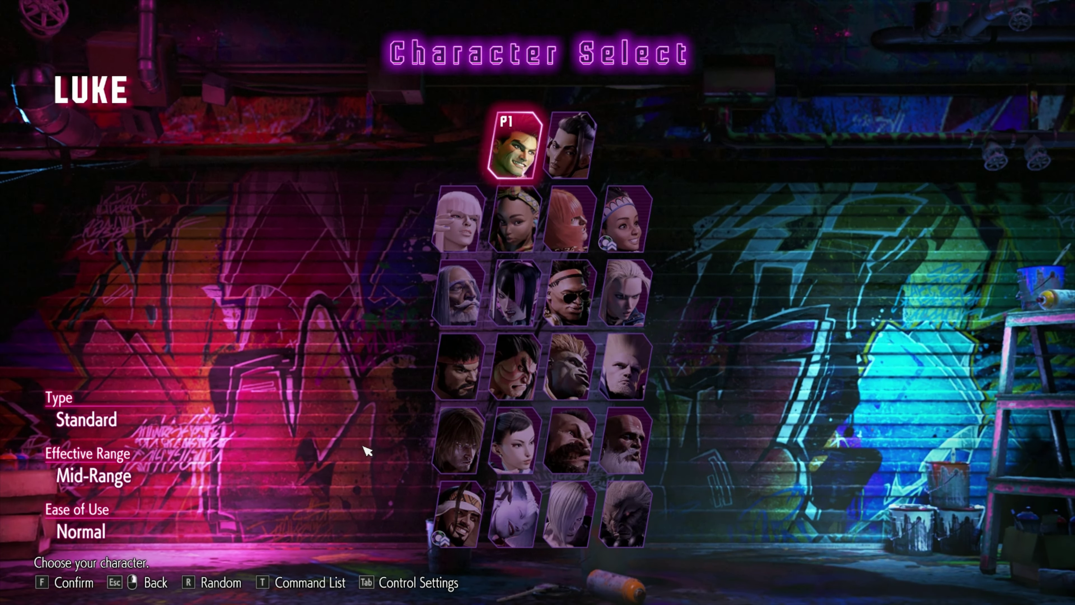
{"action": "left_click", "coordinate": [442, 448]}
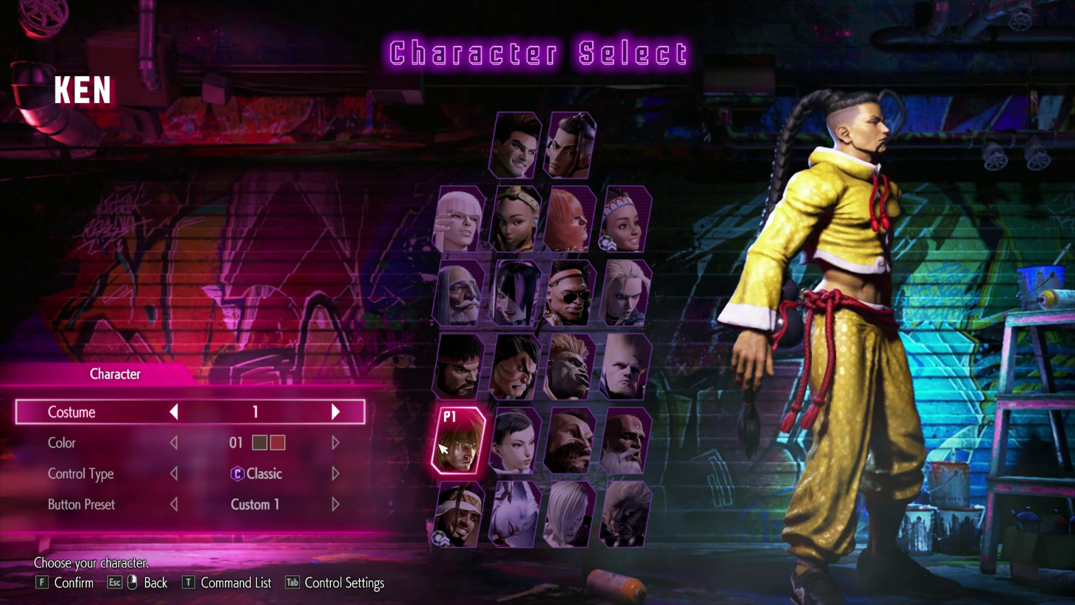
{"action": "left_click", "coordinate": [442, 448]}
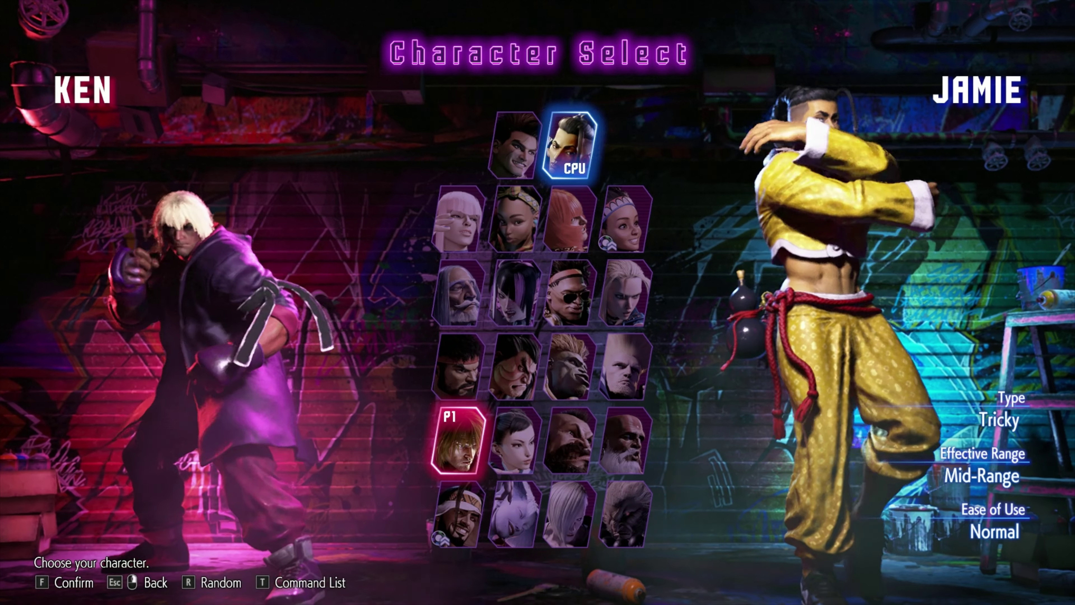
Choose Ken in costume 2 for the CPU opponent and confirm the selection
{"action": "left_click", "coordinate": [452, 449]}
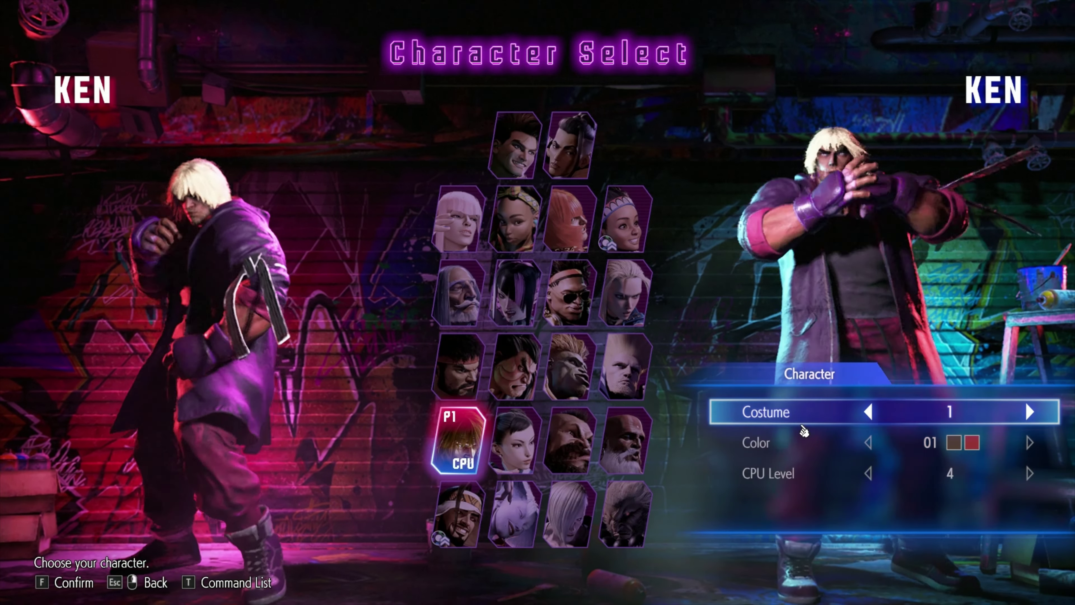
{"action": "left_click", "coordinate": [1045, 414]}
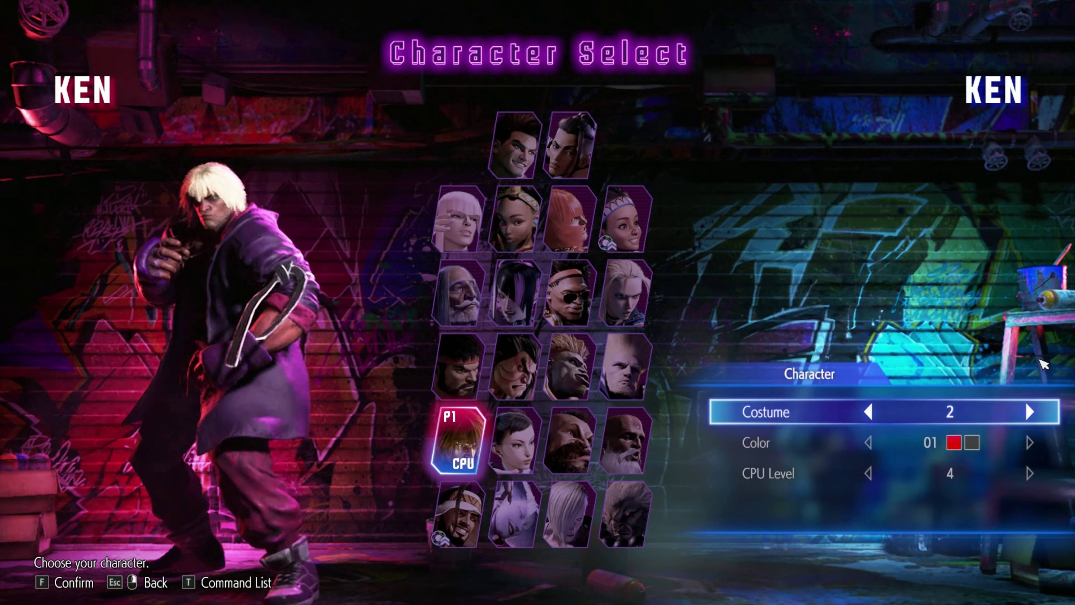
{"action": "key", "text": "f"}
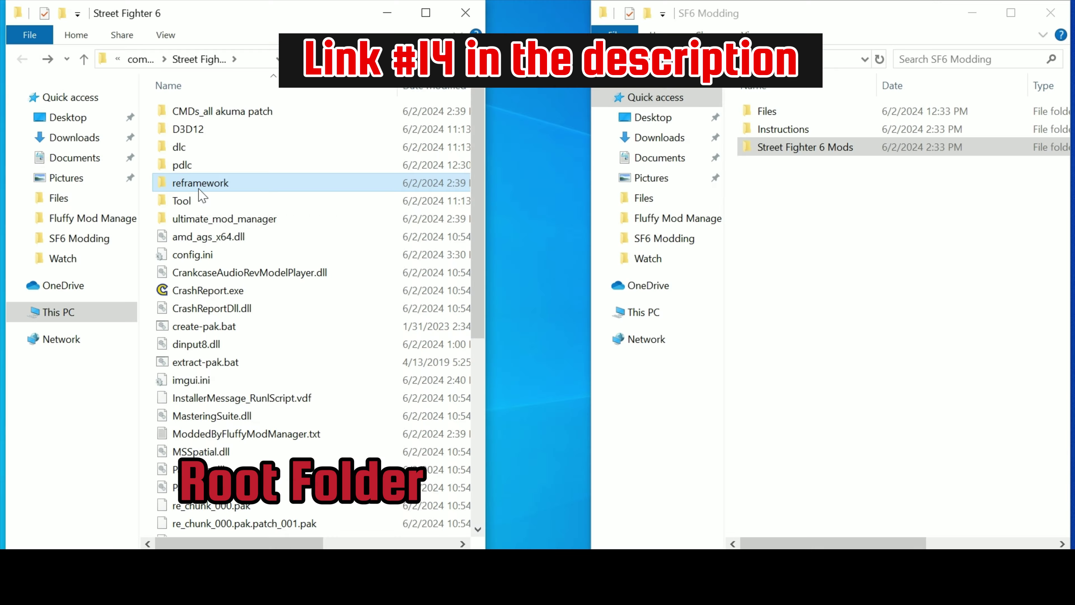
Open reframework/data/Broken CMD's in the game's root folder and delete the leftover esf010_001_cmd_001.NEW.user.2
{"action": "double_click", "coordinate": [201, 178]}
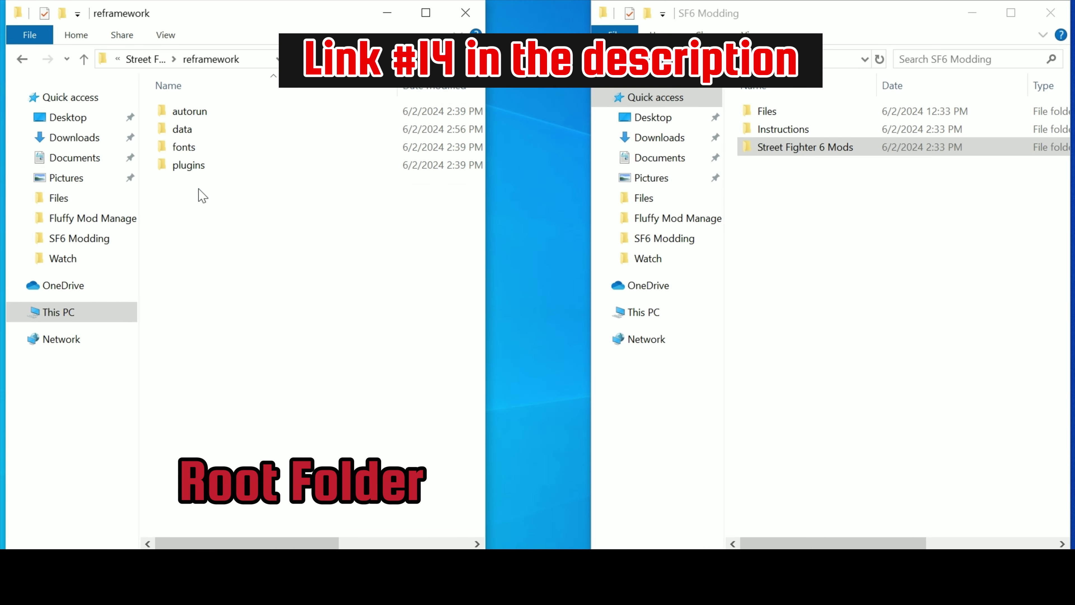
{"action": "double_click", "coordinate": [203, 128]}
{"action": "double_click", "coordinate": [204, 112]}
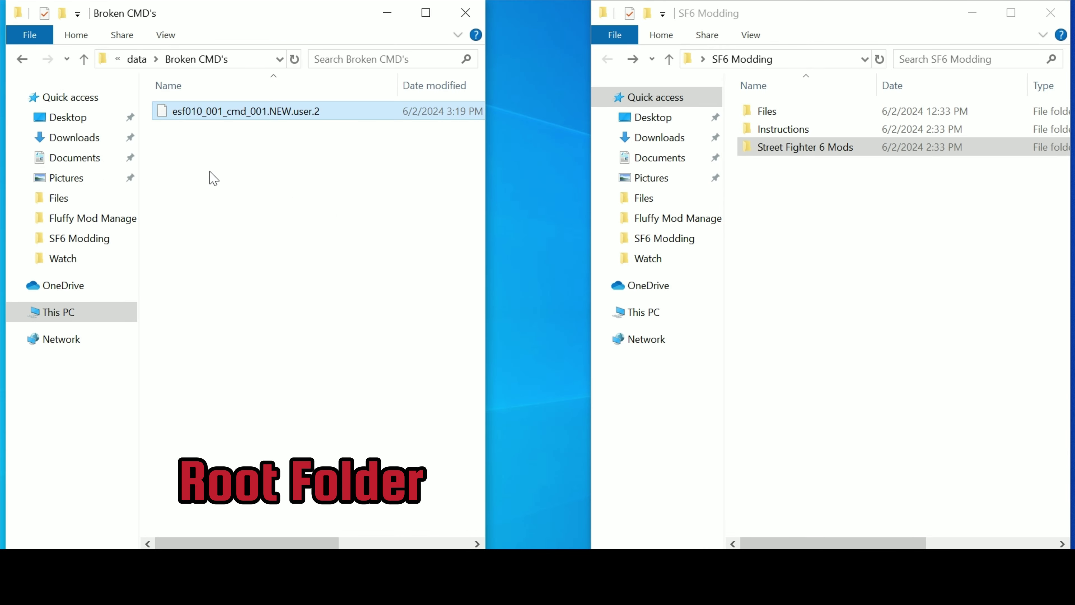
Open the next mod's natives/stm/product/model/esf/esf003 folder inside Street Fighter 6 Mods
{"action": "double_click", "coordinate": [836, 149]}
{"action": "double_click", "coordinate": [835, 111]}
{"action": "double_click", "coordinate": [835, 112]}
{"action": "double_click", "coordinate": [836, 121]}
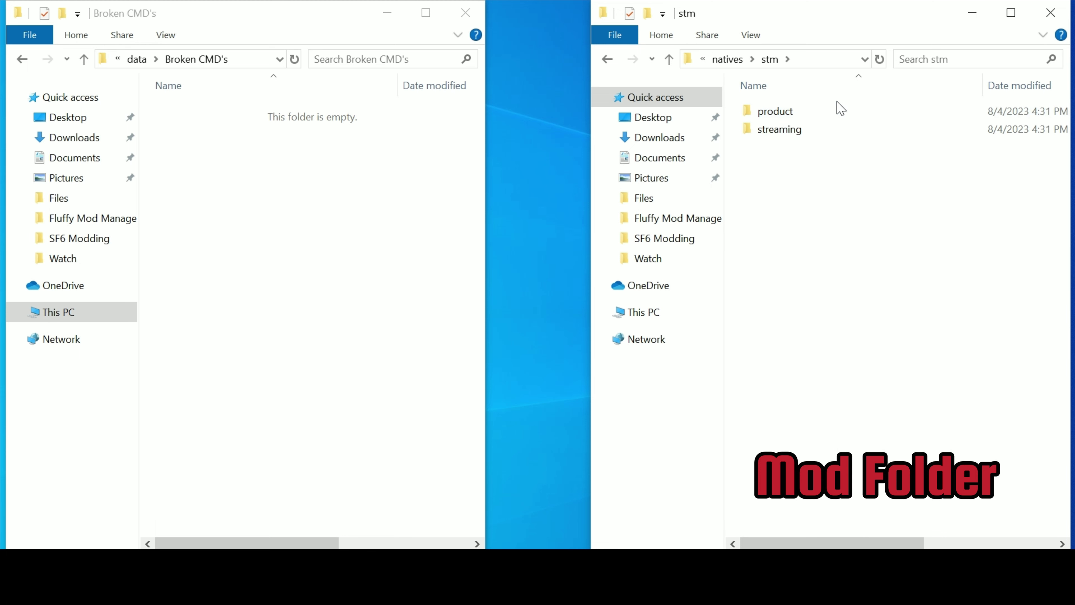
{"action": "double_click", "coordinate": [841, 111]}
{"action": "double_click", "coordinate": [842, 111]}
{"action": "double_click", "coordinate": [843, 114]}
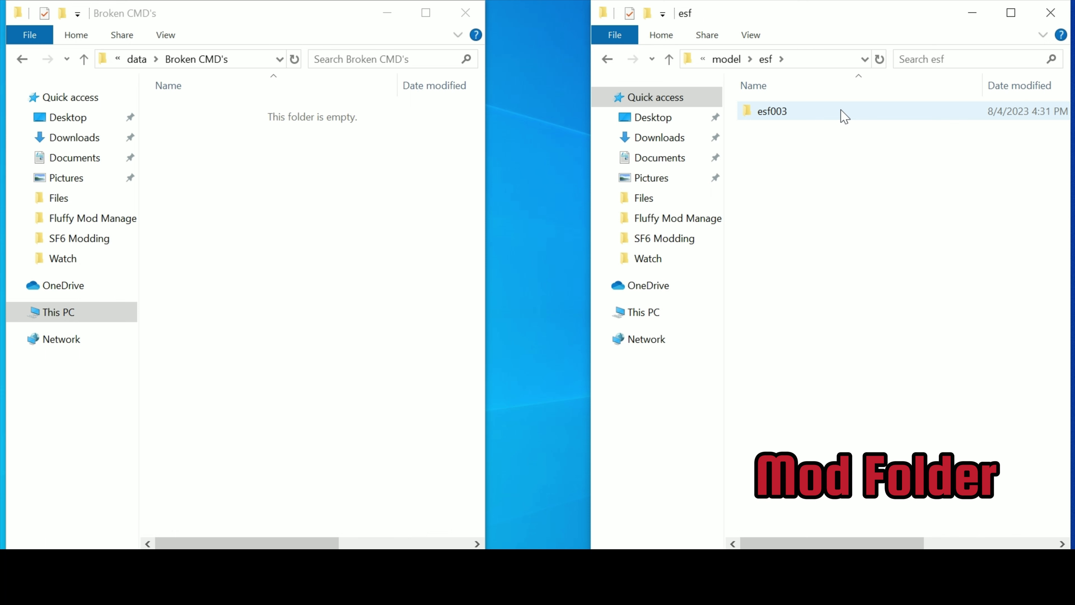
{"action": "double_click", "coordinate": [844, 114]}
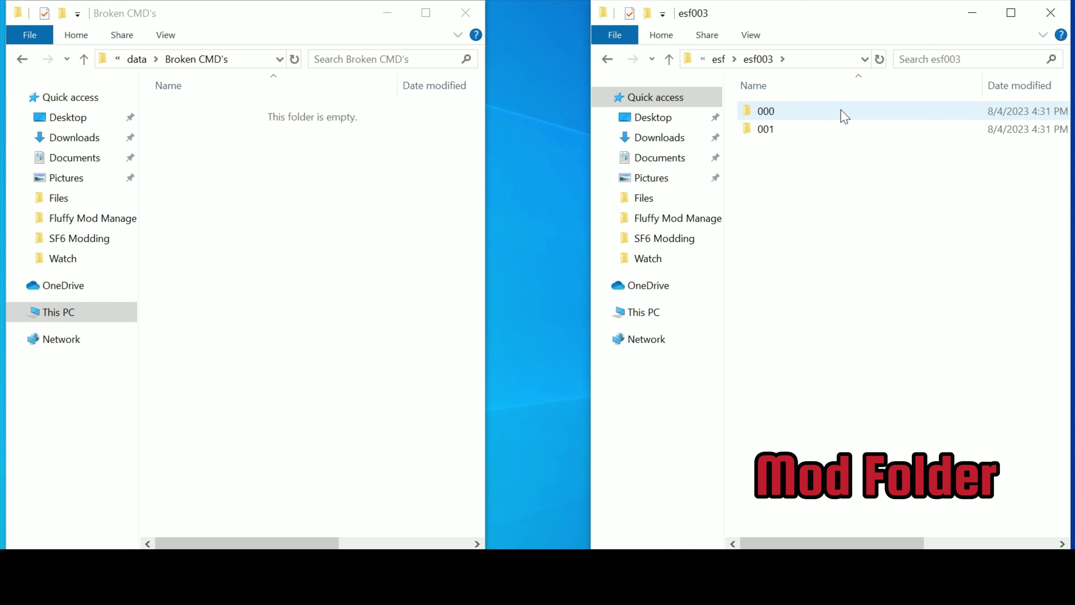
Copy esf003_001_cmd_001.user.2 and esf003_001_cmd_002.user.2 from the mod's 001 folder into Broken CMD's
{"action": "double_click", "coordinate": [851, 131]}
{"action": "left_click_drag", "start_coordinate": [817, 164], "coordinate": [281, 205]}
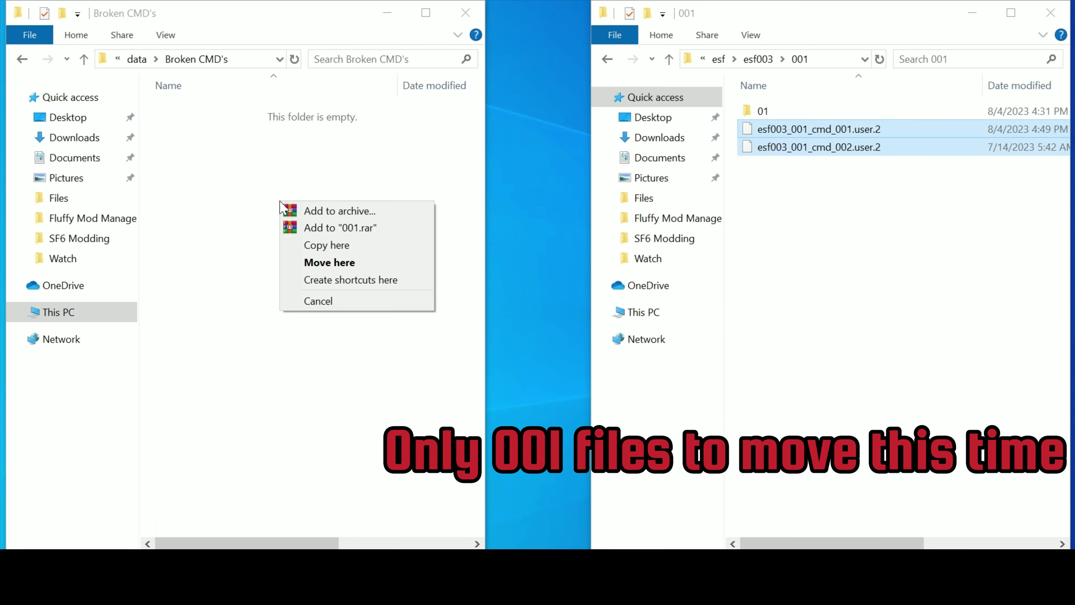
{"action": "left_click", "coordinate": [335, 246]}
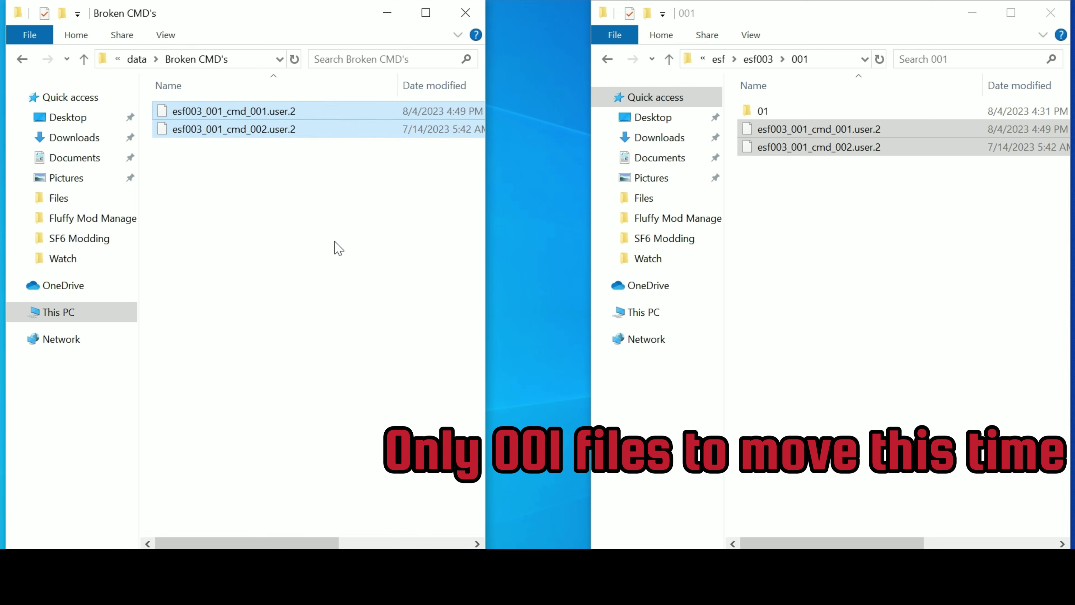
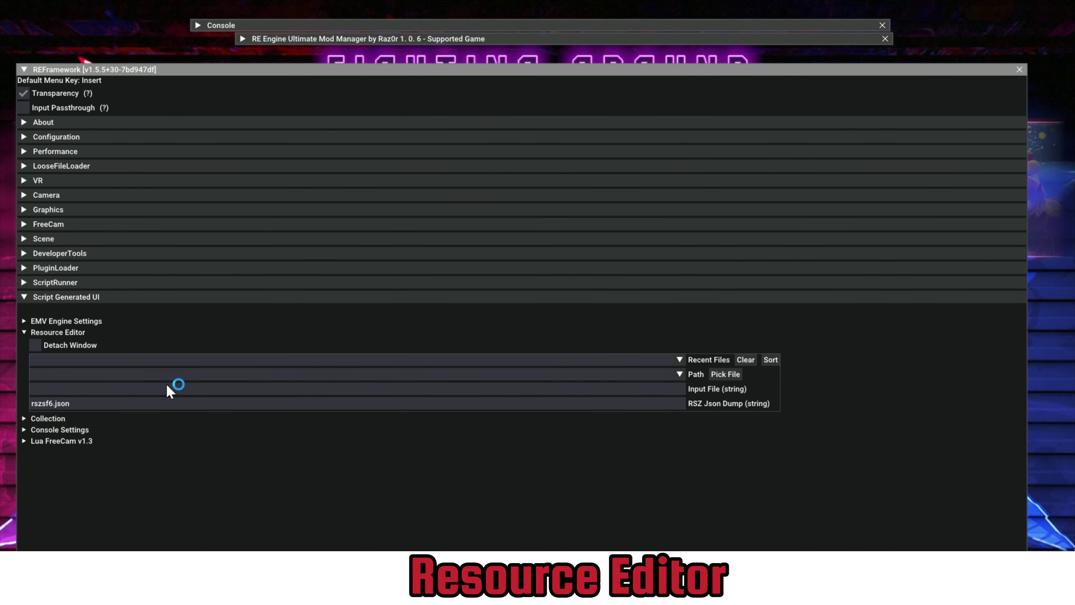
Set the RSZ Json Dump to akirszsf6.json and open esf003_001_cmd_001.user.2 from the broken cmd's folder
{"action": "left_click", "coordinate": [136, 402]}
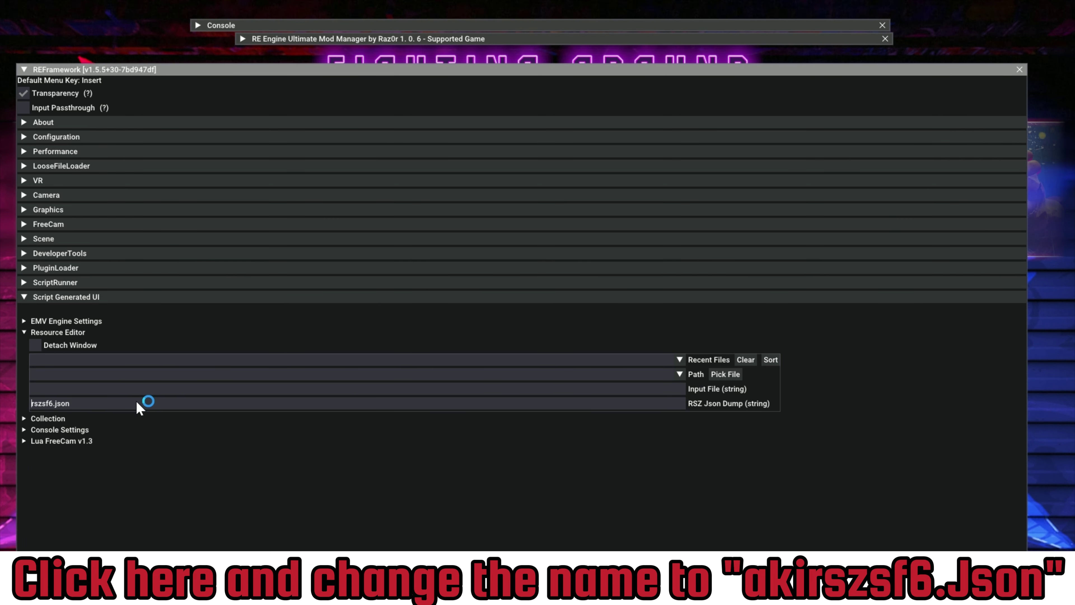
{"action": "type", "text": "aki"}
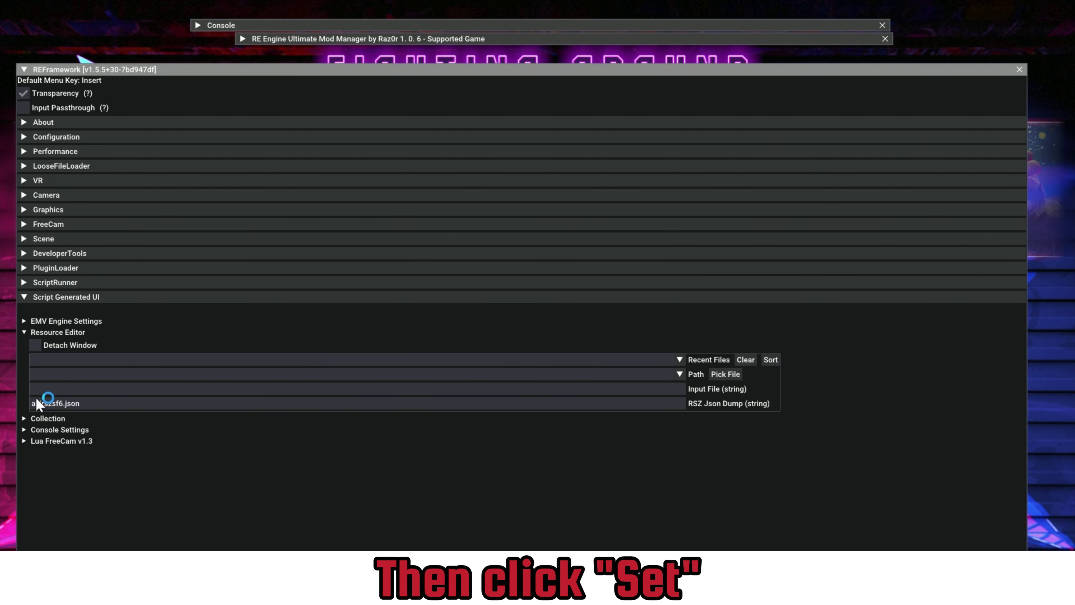
{"action": "left_click", "coordinate": [726, 379]}
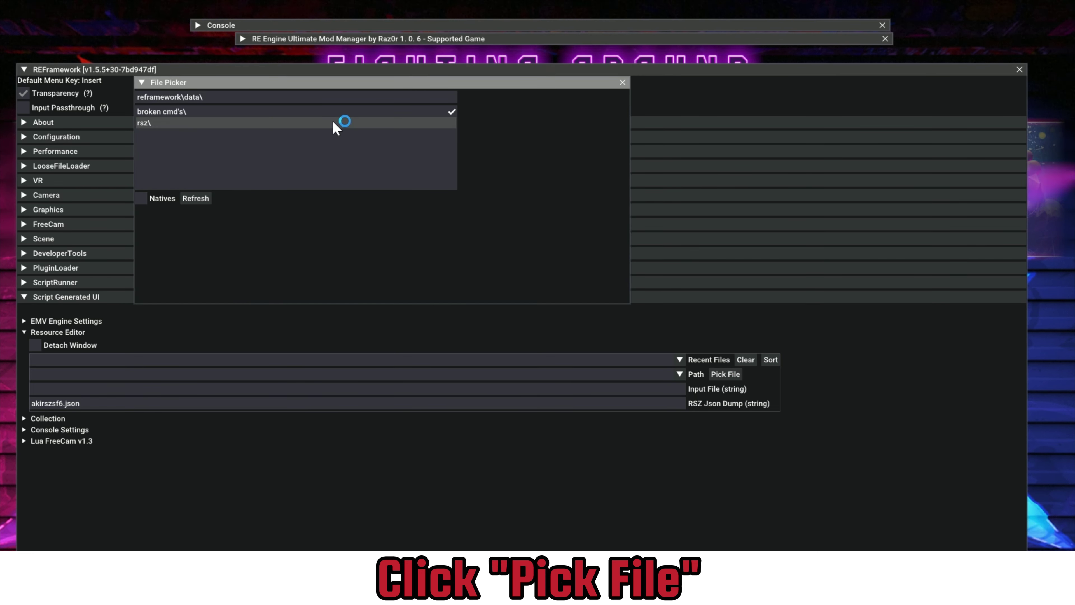
{"action": "double_click", "coordinate": [335, 112]}
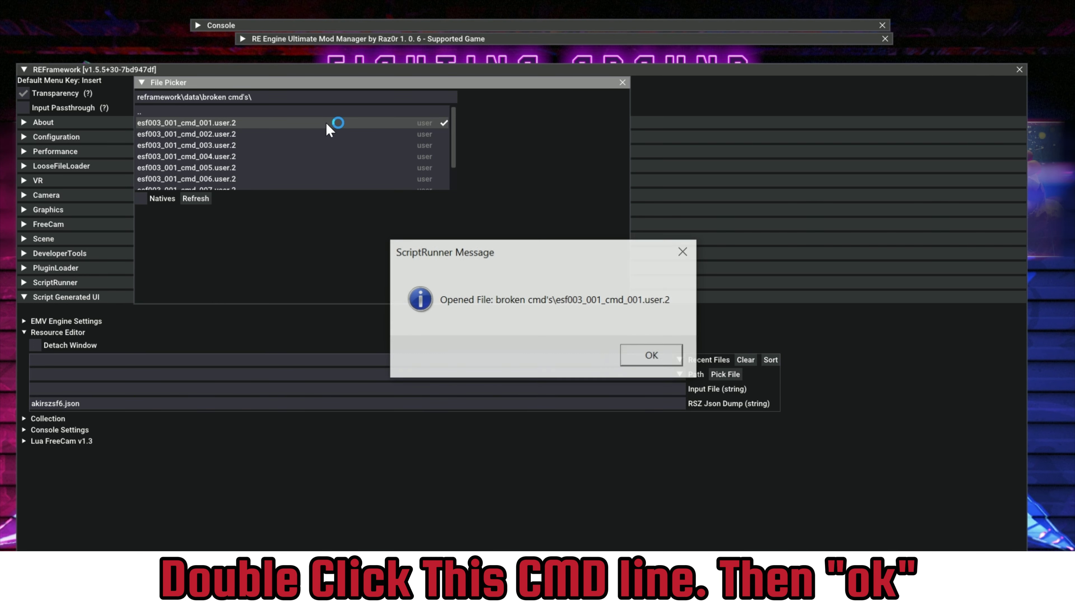
{"action": "left_click", "coordinate": [652, 355]}
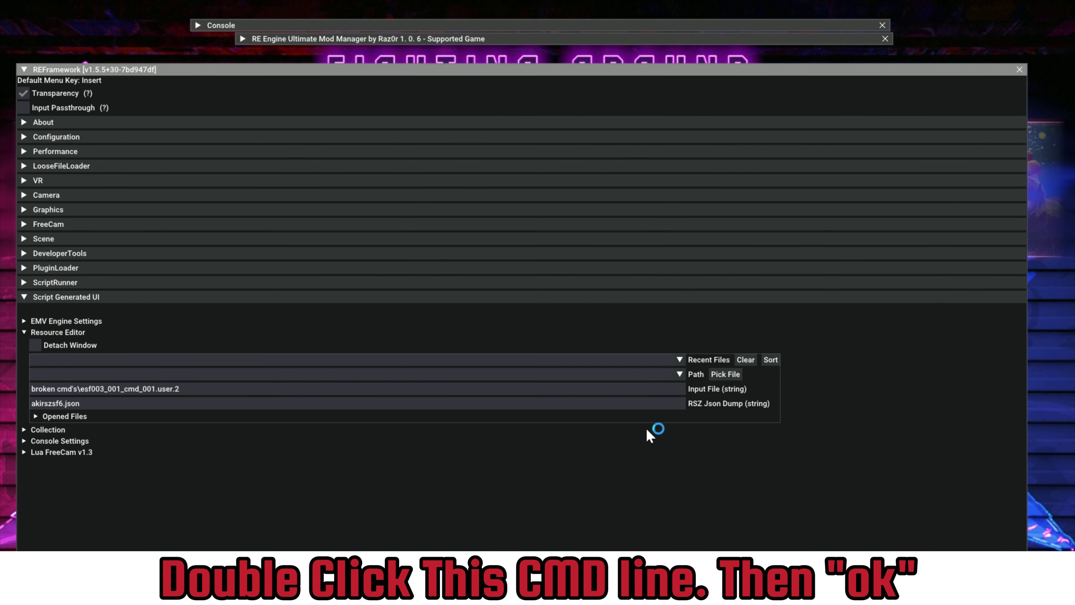
Open esf003_001_cmd_002.user.2, esf003_001_cmd_003.user.2 and esf003_001_cmd_004.user.2 from broken cmd's in the Resource Editor
{"action": "left_click", "coordinate": [725, 374]}
{"action": "double_click", "coordinate": [253, 134]}
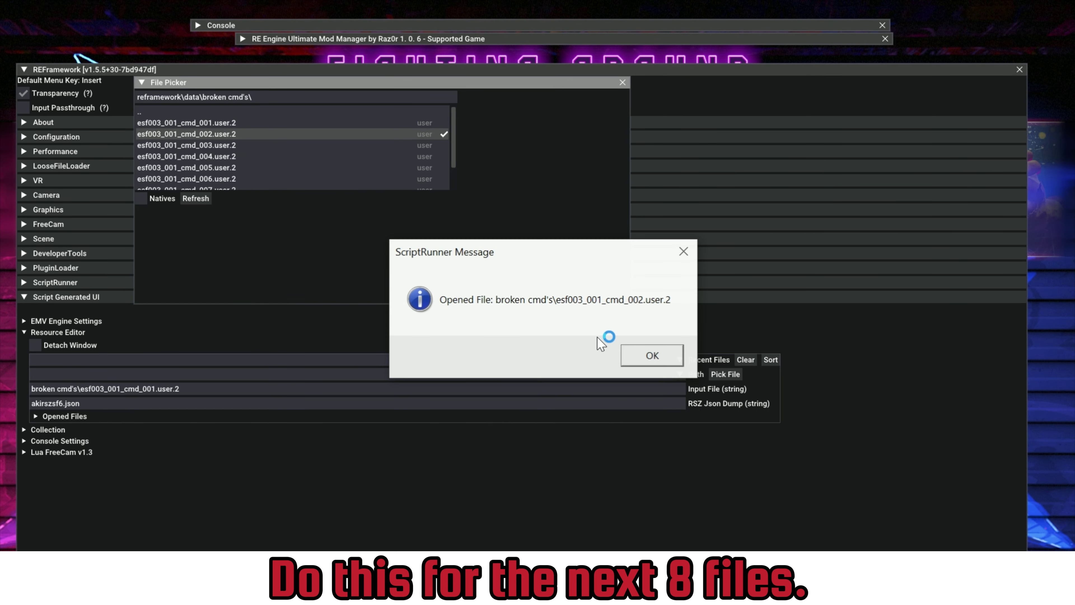
{"action": "left_click", "coordinate": [645, 356]}
{"action": "left_click", "coordinate": [725, 374]}
{"action": "double_click", "coordinate": [305, 146]}
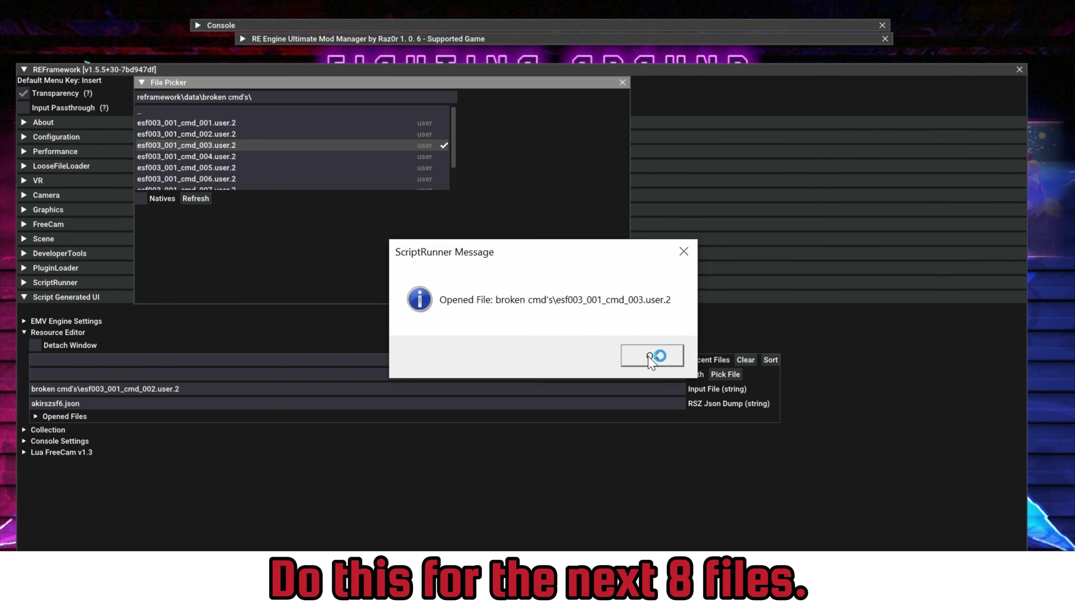
{"action": "left_click", "coordinate": [652, 356]}
{"action": "left_click", "coordinate": [652, 356]}
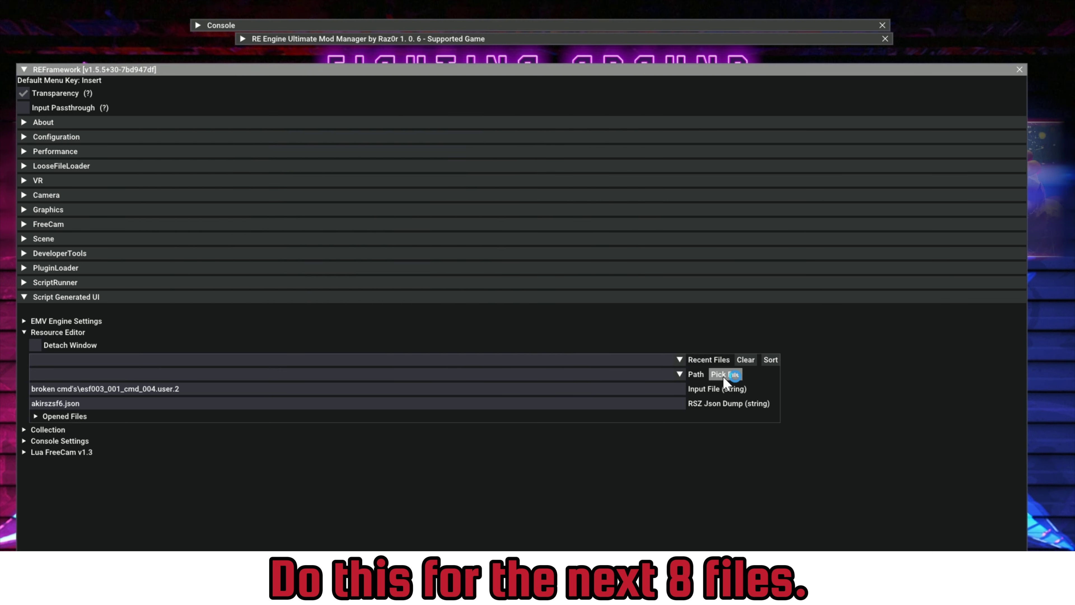
Open esf003_001_cmd_005.user.2 and esf003_001_cmd_006.user.2 from broken cmd's in the Resource Editor
{"action": "left_click", "coordinate": [726, 374]}
{"action": "double_click", "coordinate": [335, 169]}
{"action": "left_click", "coordinate": [652, 355]}
{"action": "left_click", "coordinate": [725, 374]}
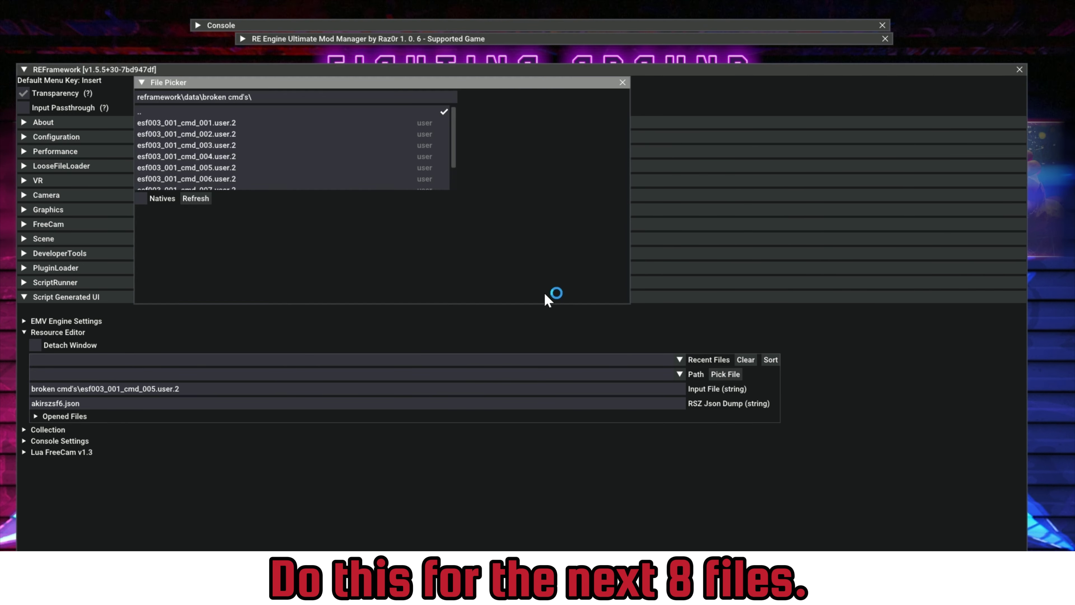
{"action": "scroll", "coordinate": [301, 156], "scroll_direction": "down", "scroll_amount": 1}
{"action": "double_click", "coordinate": [305, 150]}
{"action": "left_click", "coordinate": [652, 355]}
Open the remaining files esf003_001_cmd_007.user.2, esf003_001_cmd_008.user.2 and esf003_001_cmd_009.user.2 from broken cmd's
{"action": "left_click", "coordinate": [725, 374]}
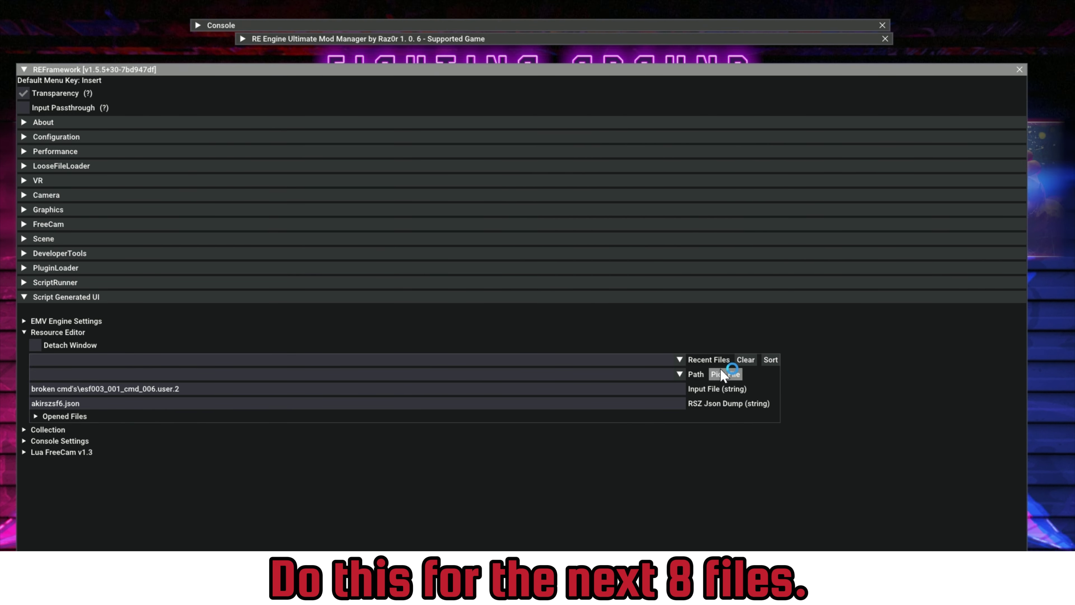
{"action": "double_click", "coordinate": [354, 161]}
{"action": "left_click", "coordinate": [652, 356]}
{"action": "left_click", "coordinate": [725, 374]}
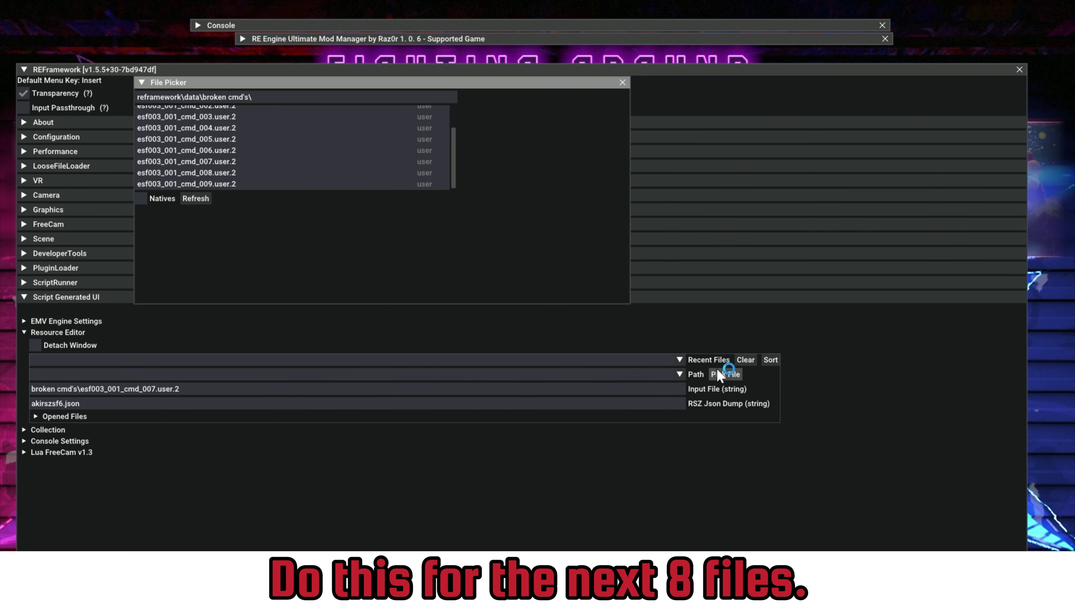
{"action": "double_click", "coordinate": [344, 171]}
{"action": "left_click", "coordinate": [651, 355]}
{"action": "left_click", "coordinate": [725, 374]}
{"action": "double_click", "coordinate": [322, 184]}
{"action": "left_click", "coordinate": [651, 355]}
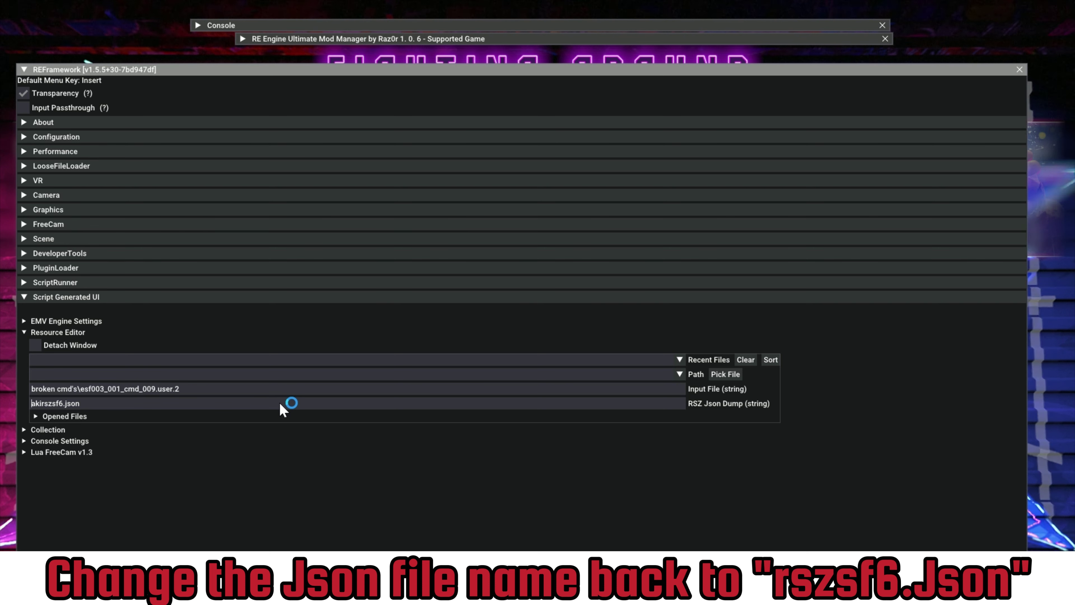
Set the RSZ Json Dump back to rszsf6.json in the Resource Editor
{"action": "key", "text": "Delete"}
{"action": "key", "text": "Delete"}
{"action": "key", "text": "Delete"}
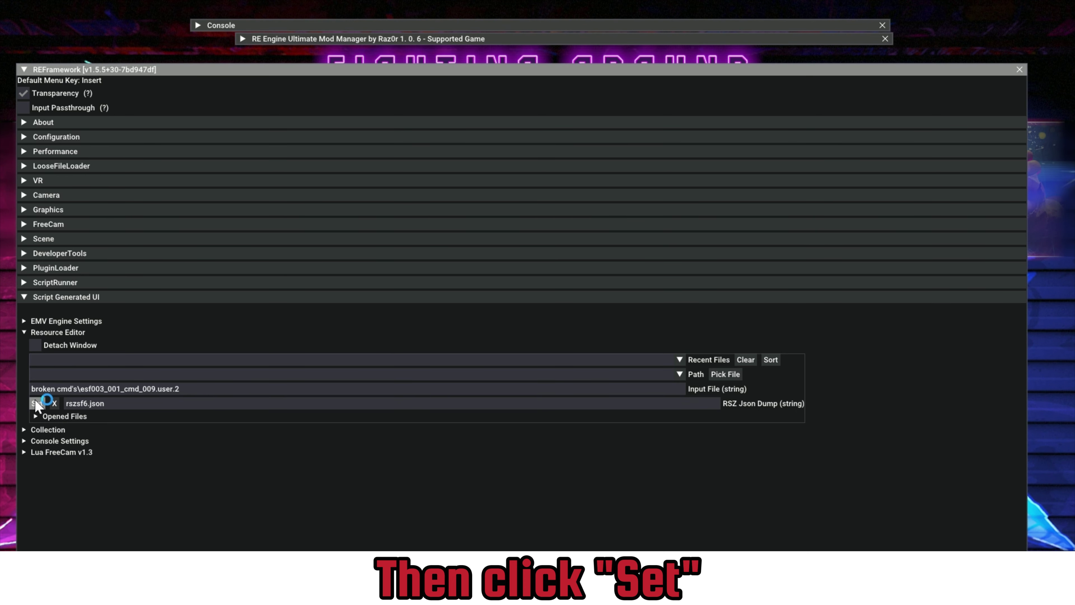
{"action": "left_click", "coordinate": [36, 403]}
Expand the opened USER files and save esf003_001_cmd_001.user.2 over its original path
{"action": "left_click", "coordinate": [58, 416]}
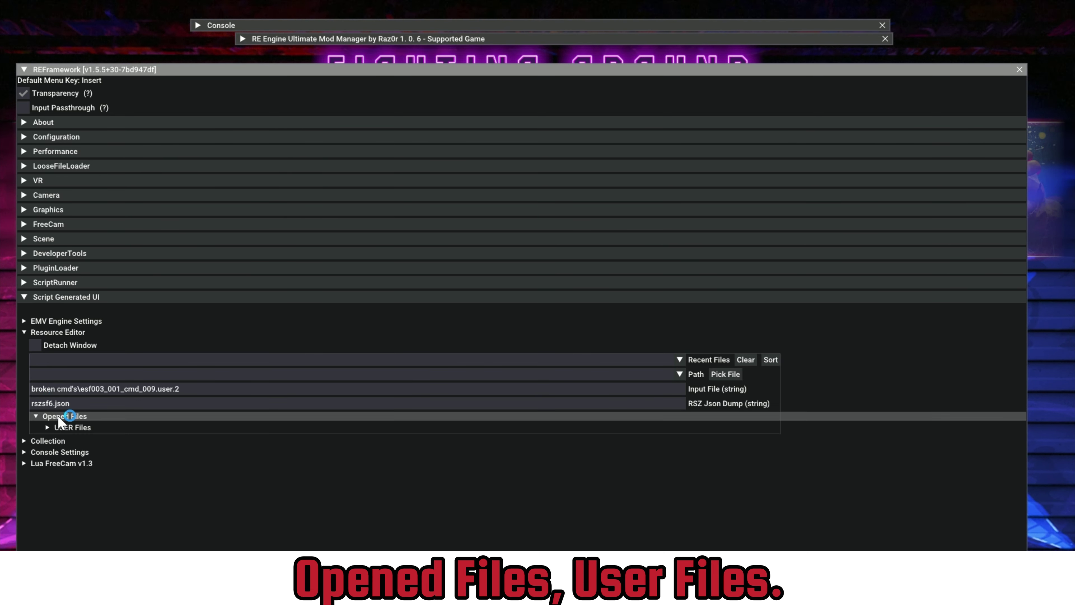
{"action": "left_click", "coordinate": [68, 427]}
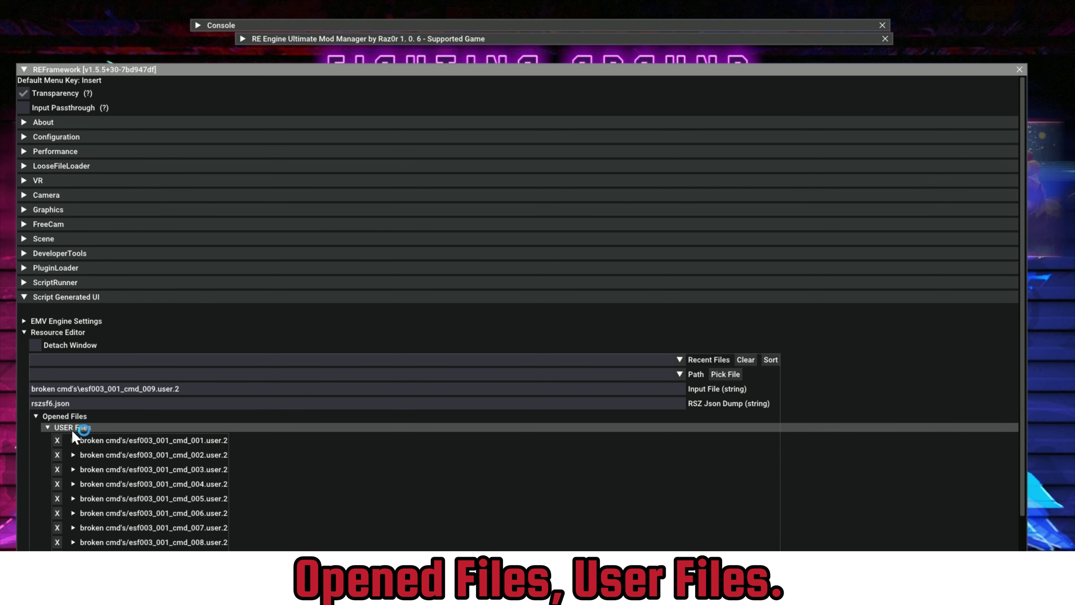
{"action": "left_click", "coordinate": [97, 441]}
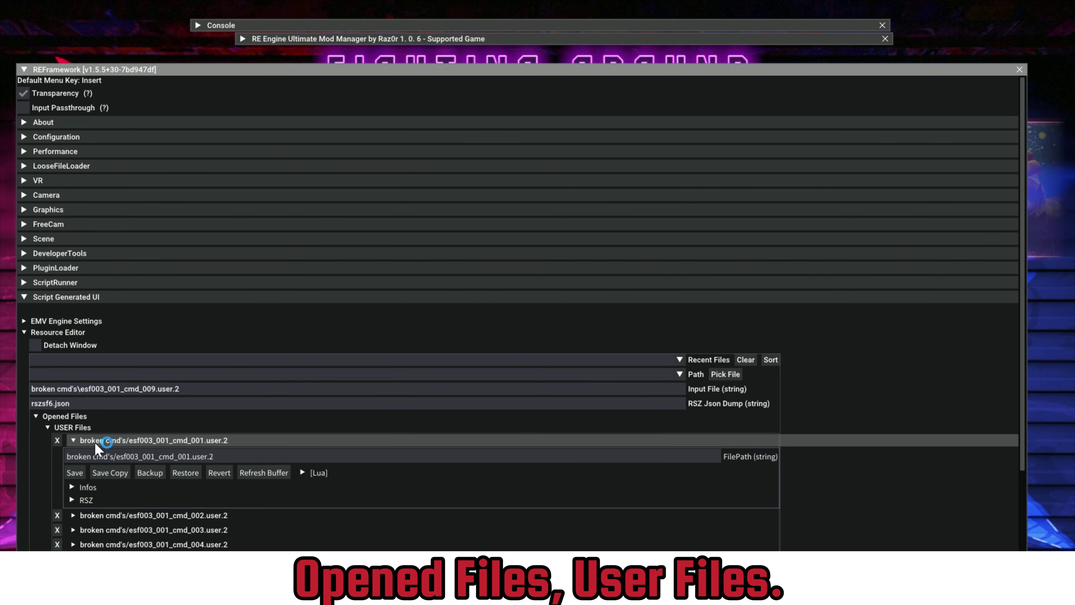
{"action": "left_click", "coordinate": [75, 473]}
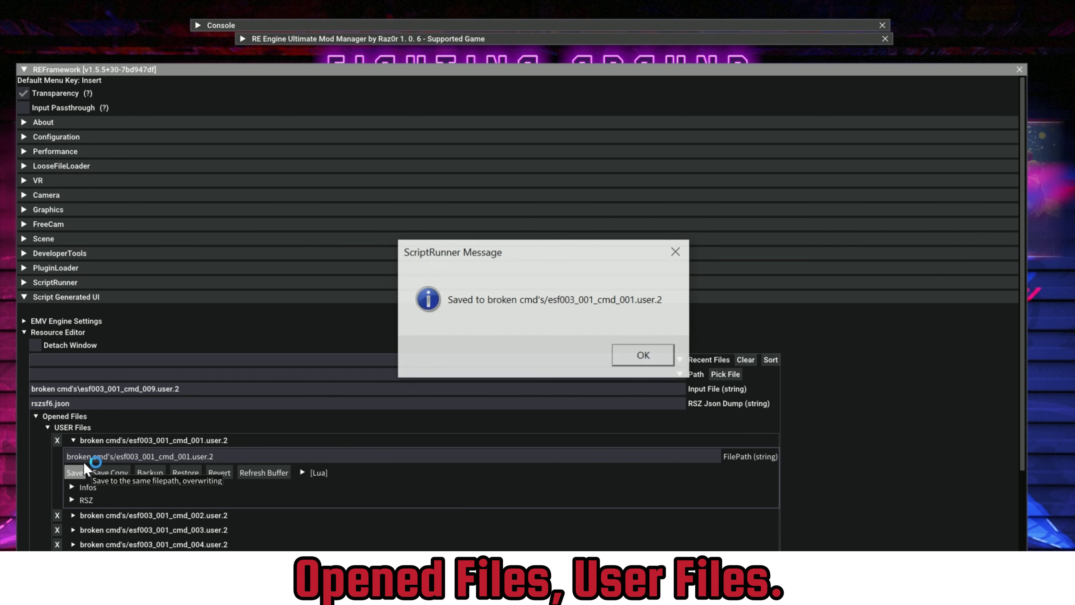
{"action": "key", "text": "Return"}
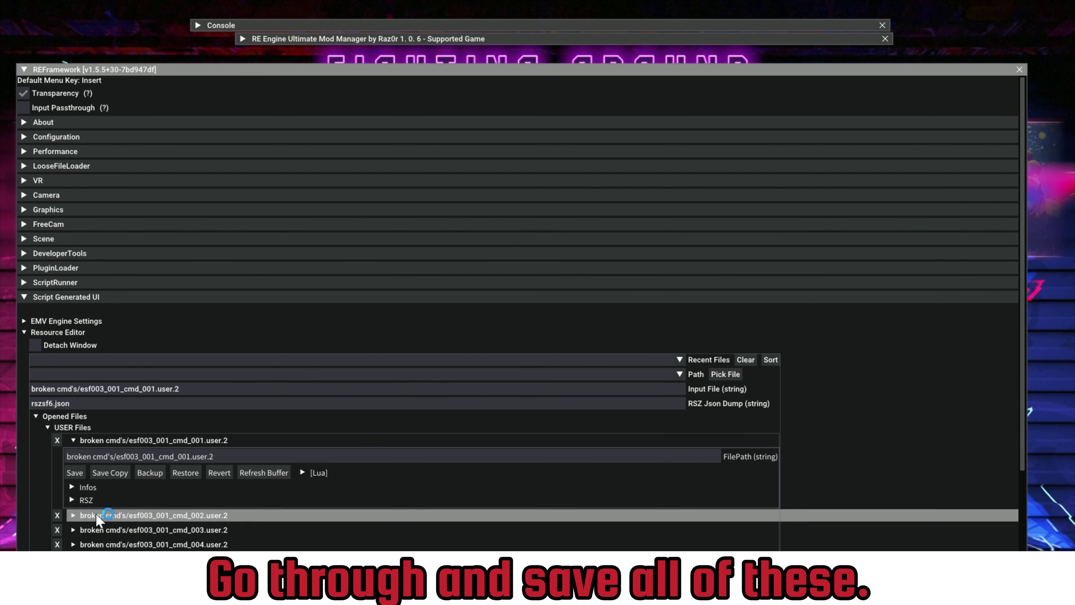
Expand and save esf003_001_cmd_002.user.2 and esf003_001_cmd_003.user.2 over their original paths
{"action": "left_click", "coordinate": [97, 515]}
{"action": "left_click", "coordinate": [75, 547]}
{"action": "key", "text": "Return"}
{"action": "scroll", "coordinate": [157, 530], "scroll_direction": "down", "scroll_amount": 2}
{"action": "scroll", "coordinate": [158, 530], "scroll_direction": "down", "scroll_amount": 2}
{"action": "left_click", "coordinate": [151, 427]}
{"action": "left_click", "coordinate": [76, 459]}
{"action": "key", "text": "Return"}
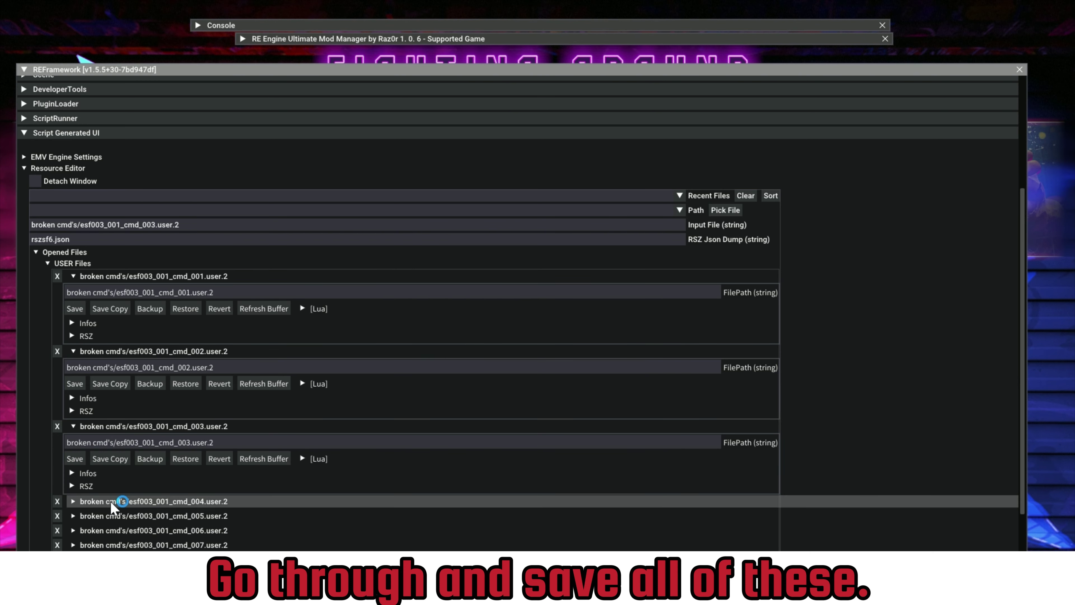
Expand and save esf003_001_cmd_004.user.2 and esf003_001_cmd_005.user.2 over their original paths
{"action": "left_click", "coordinate": [112, 501]}
{"action": "left_click", "coordinate": [75, 534]}
{"action": "key", "text": "Return"}
{"action": "scroll", "coordinate": [151, 497], "scroll_direction": "down", "scroll_amount": 3}
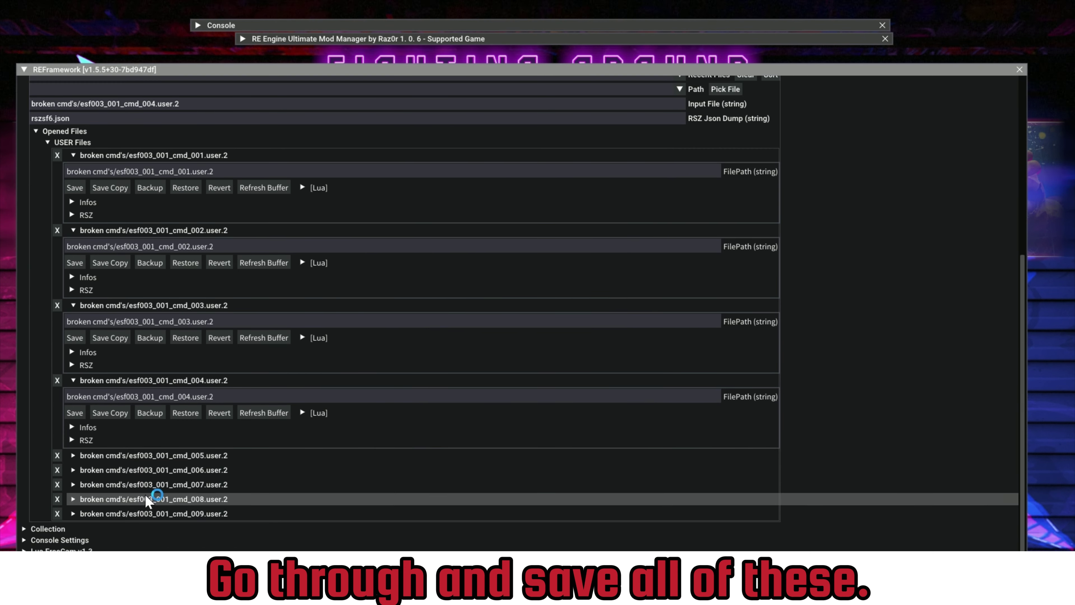
{"action": "left_click", "coordinate": [139, 455]}
{"action": "left_click", "coordinate": [75, 487]}
{"action": "key", "text": "Return"}
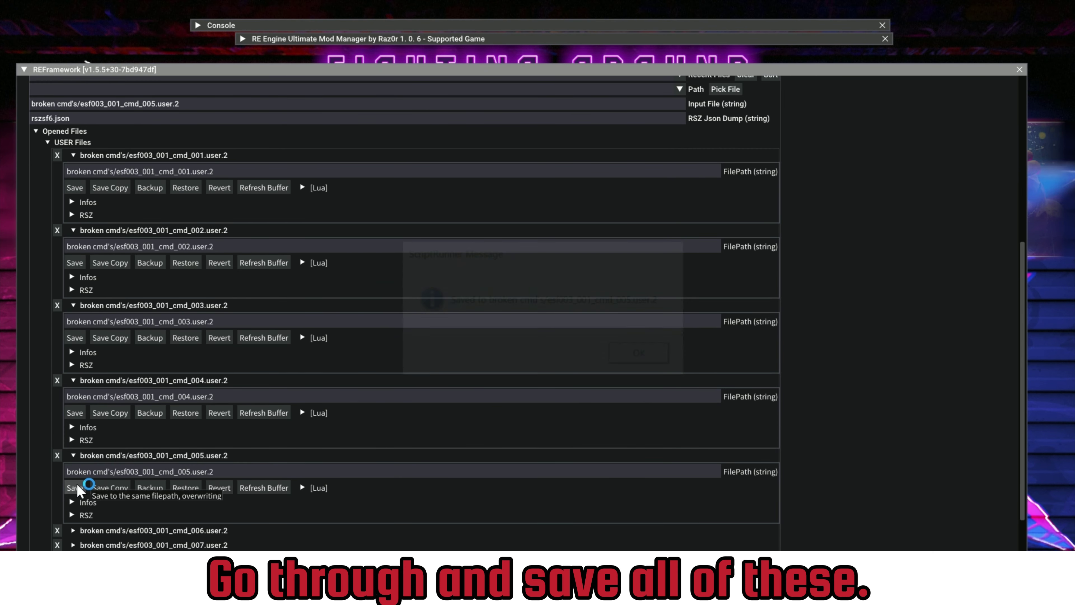
Expand and save esf003_001_cmd_006.user.2 and esf003_001_cmd_007.user.2 over their original paths
{"action": "scroll", "coordinate": [84, 487], "scroll_direction": "down", "scroll_amount": 2}
{"action": "left_click", "coordinate": [111, 469]}
{"action": "left_click", "coordinate": [76, 502]}
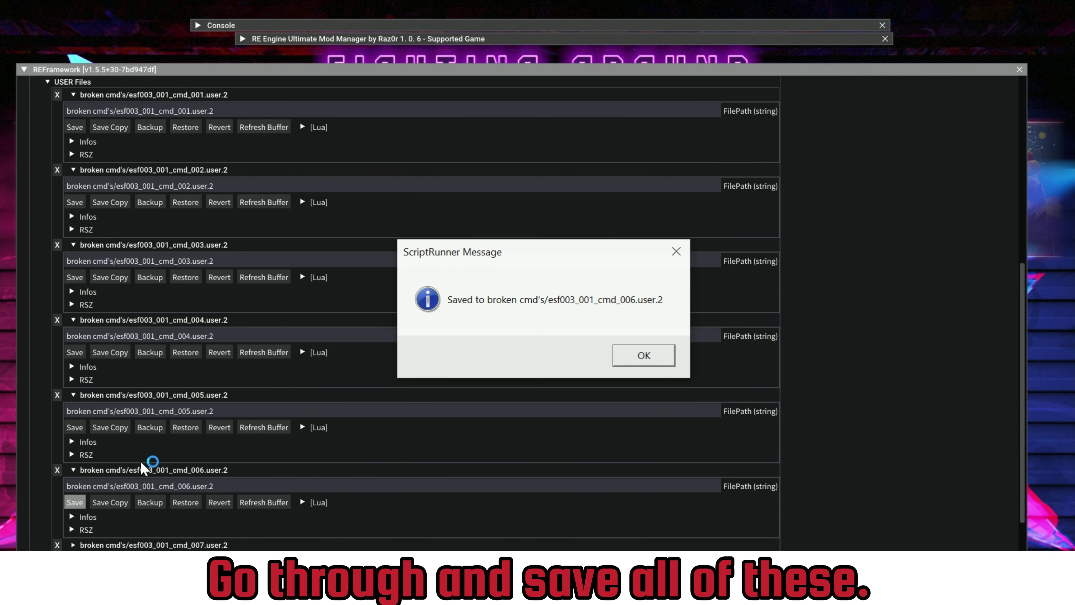
{"action": "key", "text": "Return"}
{"action": "scroll", "coordinate": [146, 466], "scroll_direction": "down", "scroll_amount": 2}
{"action": "left_click", "coordinate": [141, 484]}
{"action": "left_click", "coordinate": [75, 516]}
{"action": "key", "text": "Return"}
Expand and save esf003_001_cmd_008.user.2 and esf003_001_cmd_009.user.2 over their original paths
{"action": "scroll", "coordinate": [152, 483], "scroll_direction": "down", "scroll_amount": 2}
{"action": "left_click", "coordinate": [117, 503]}
{"action": "left_click", "coordinate": [75, 531]}
{"action": "key", "text": "Return"}
{"action": "scroll", "coordinate": [142, 483], "scroll_direction": "down", "scroll_amount": 2}
{"action": "left_click", "coordinate": [106, 514]}
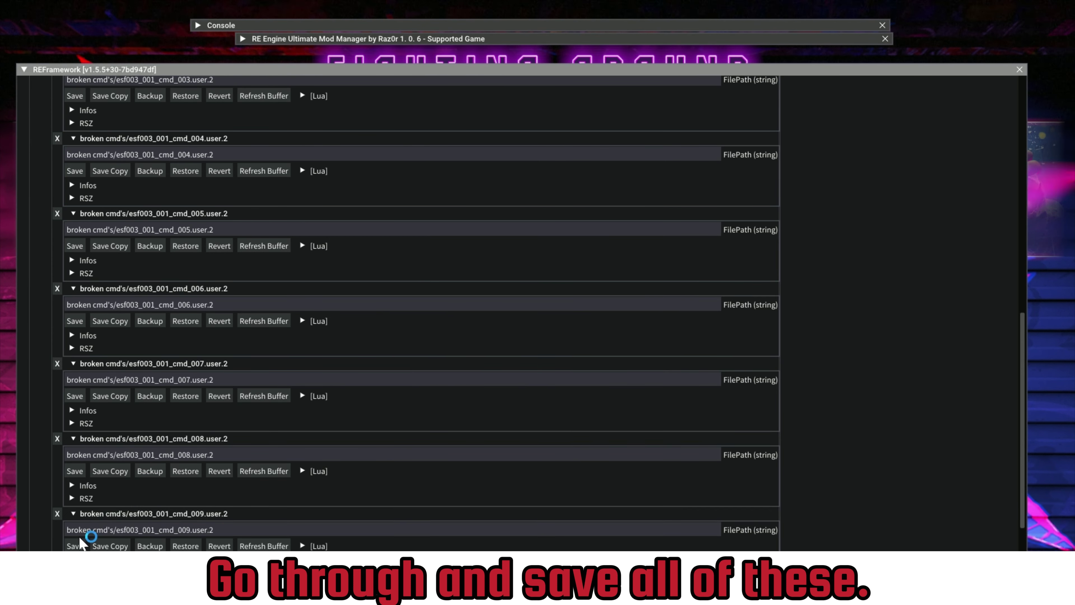
{"action": "left_click", "coordinate": [75, 546]}
{"action": "key", "text": "Return"}
Collapse all nine esf003 file entries and the Opened Files list, and shrink the REFramework window
{"action": "left_click", "coordinate": [80, 513]}
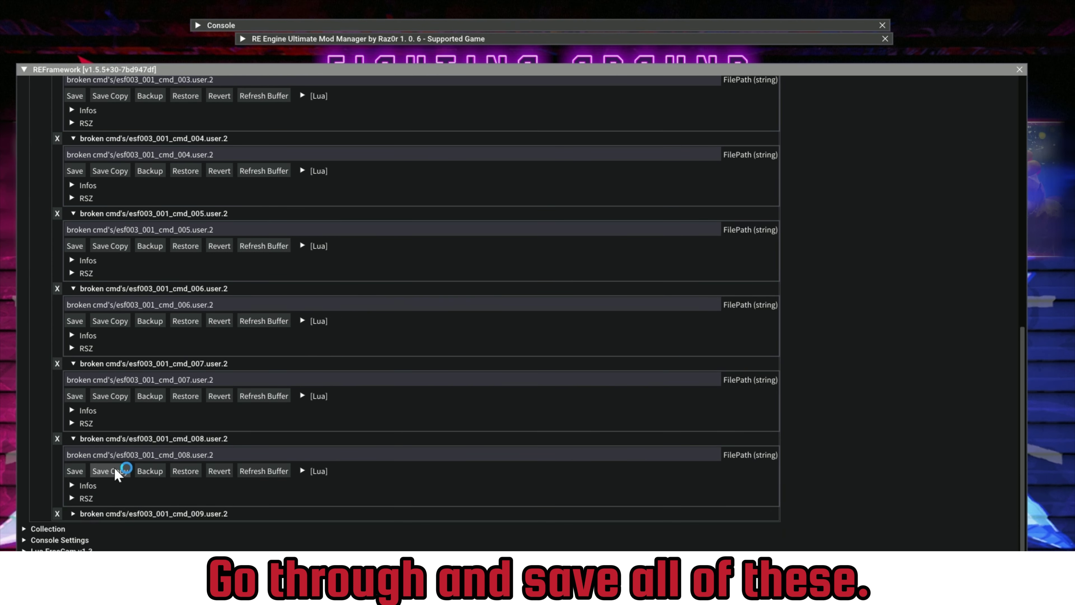
{"action": "left_click", "coordinate": [134, 439]}
{"action": "left_click", "coordinate": [137, 423]}
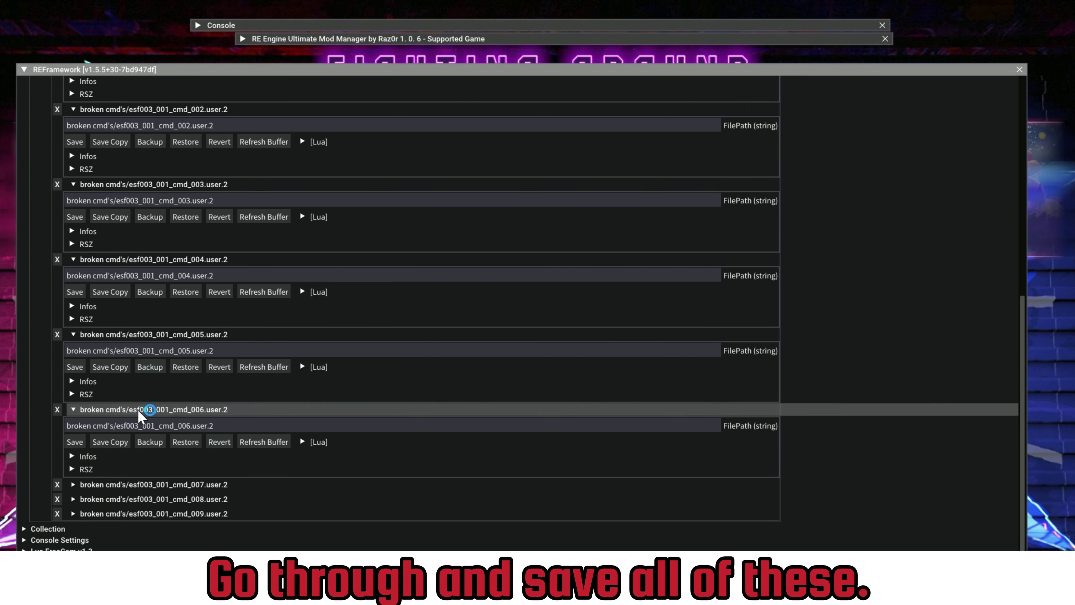
{"action": "left_click", "coordinate": [144, 408]}
{"action": "left_click", "coordinate": [144, 396]}
{"action": "left_click", "coordinate": [154, 380]}
{"action": "left_click", "coordinate": [155, 366]}
{"action": "left_click", "coordinate": [155, 351]}
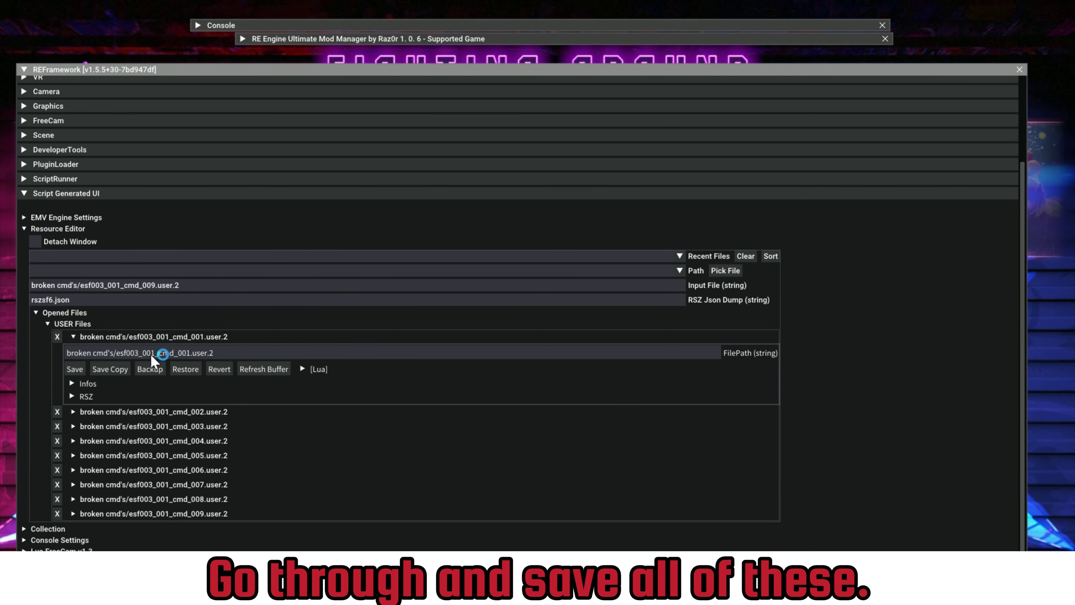
{"action": "left_click", "coordinate": [87, 335]}
{"action": "left_click", "coordinate": [72, 384]}
{"action": "left_click", "coordinate": [64, 416]}
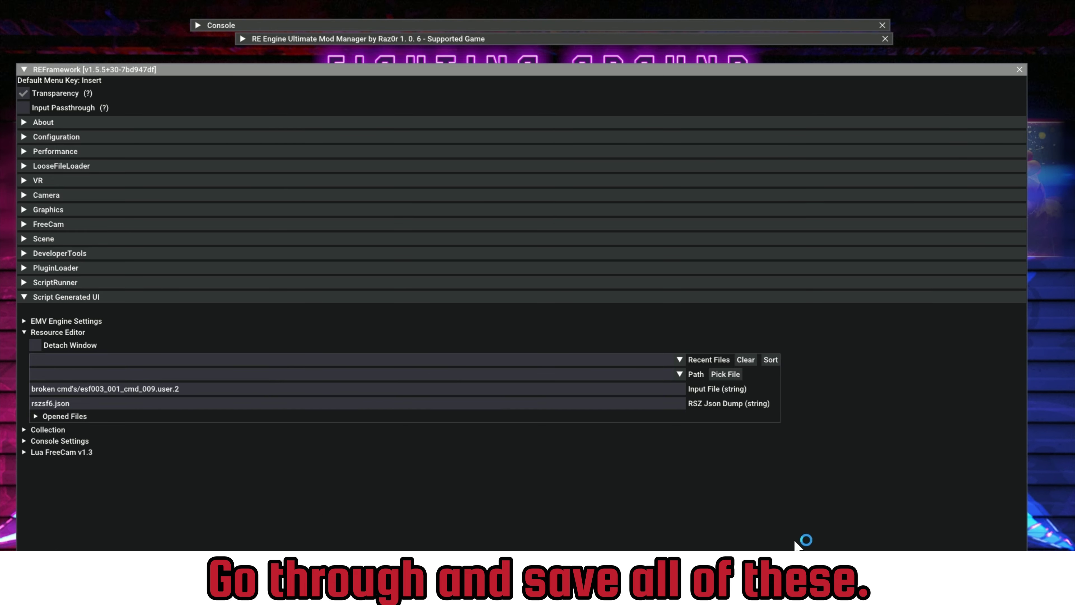
{"action": "left_click_drag", "start_coordinate": [1026, 549], "coordinate": [221, 499]}
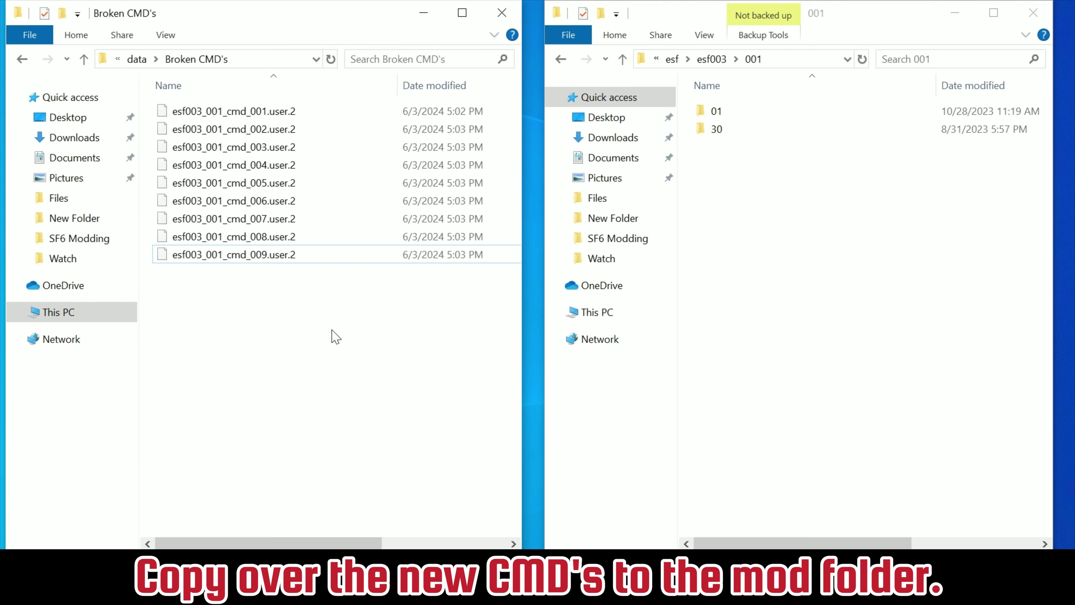
Copy the nine re-saved esf003_001_cmd files from Broken CMD's into the mod's esf003/001 folder and delete them from Broken CMD's
{"action": "left_click_drag", "start_coordinate": [268, 270], "coordinate": [775, 304]}
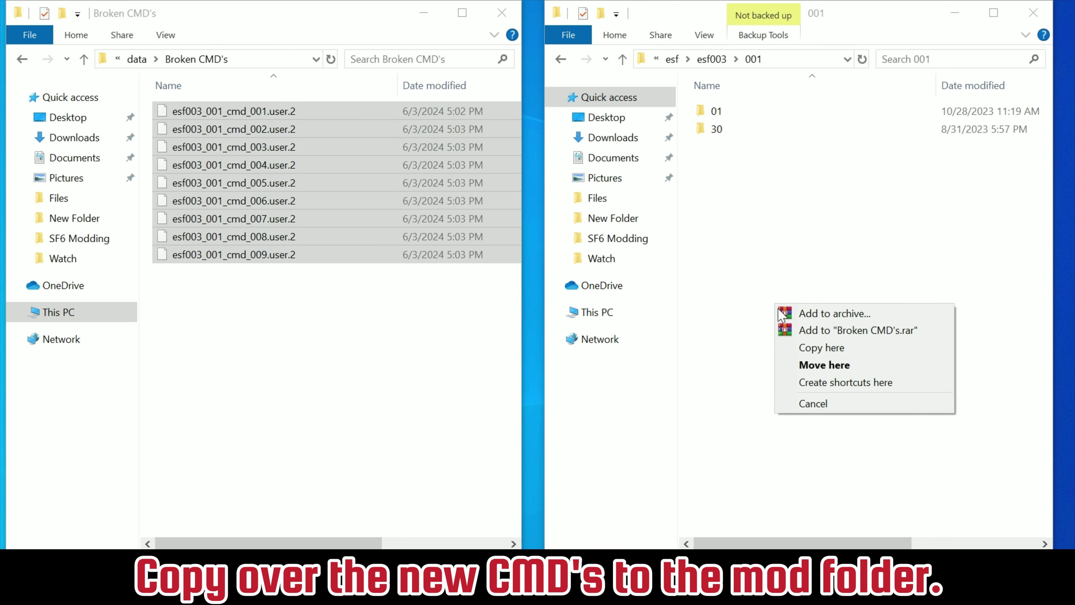
{"action": "left_click", "coordinate": [809, 348]}
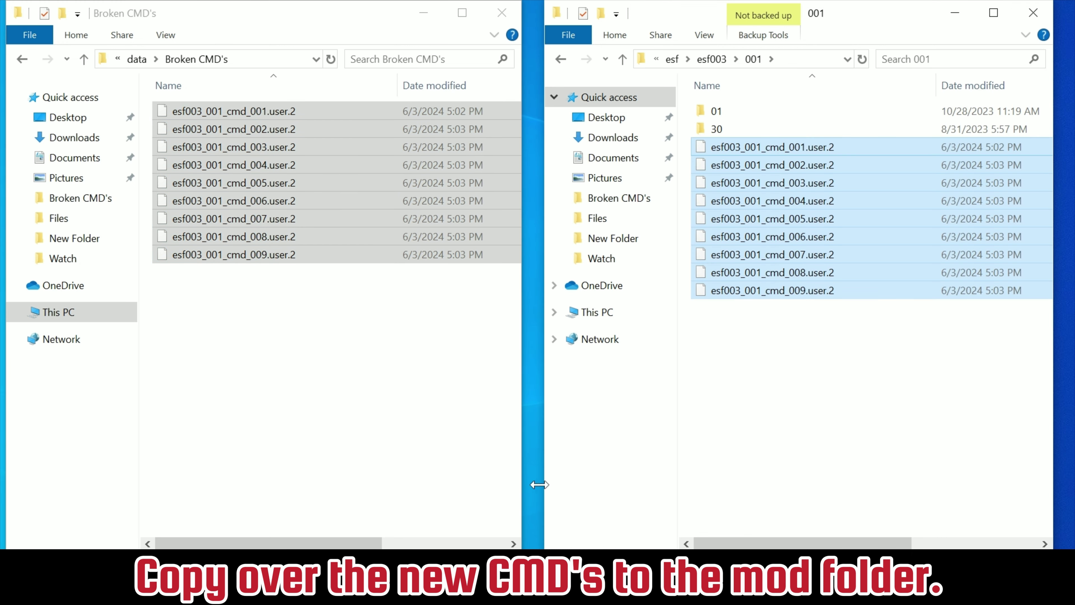
{"action": "left_click_drag", "start_coordinate": [332, 331], "coordinate": [182, 112]}
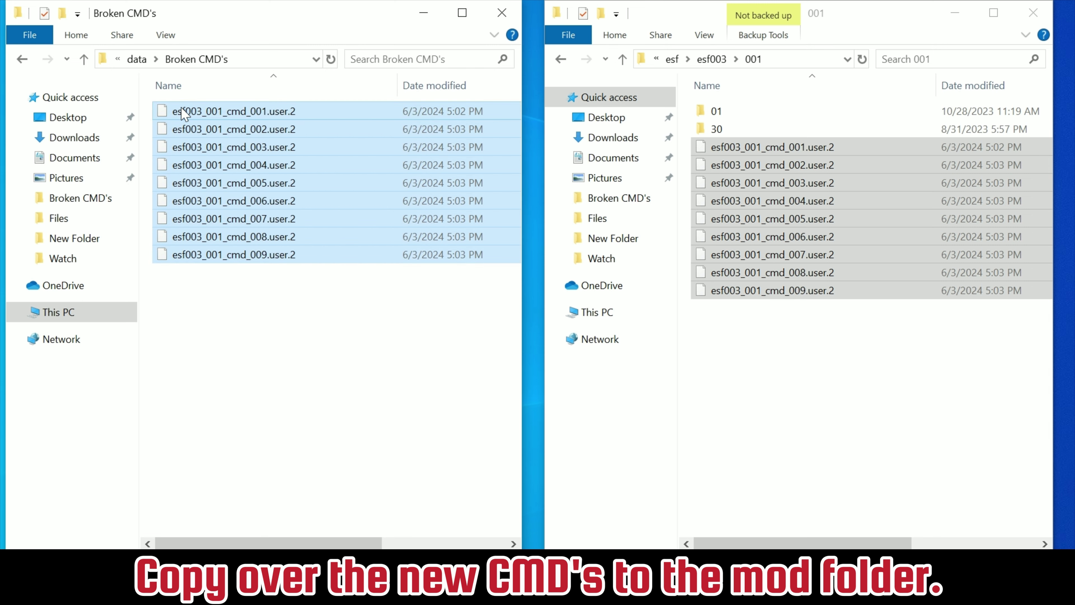
{"action": "key", "text": "Delete"}
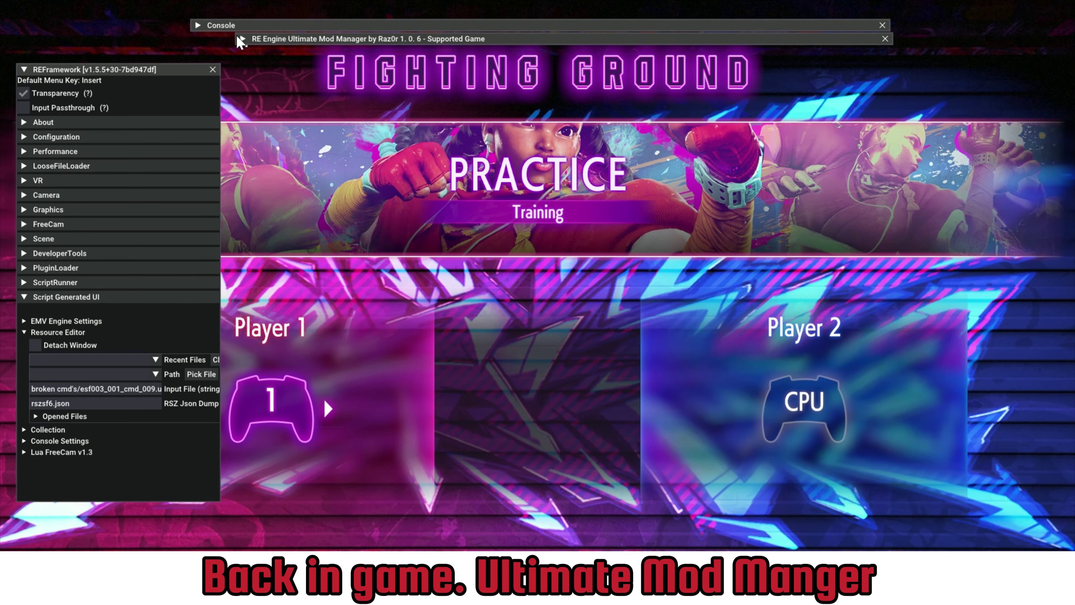
Re-read the directories in RE Engine Ultimate Mod Manager and enable the kim's juri cosplay 2 mod
{"action": "left_click", "coordinate": [242, 38]}
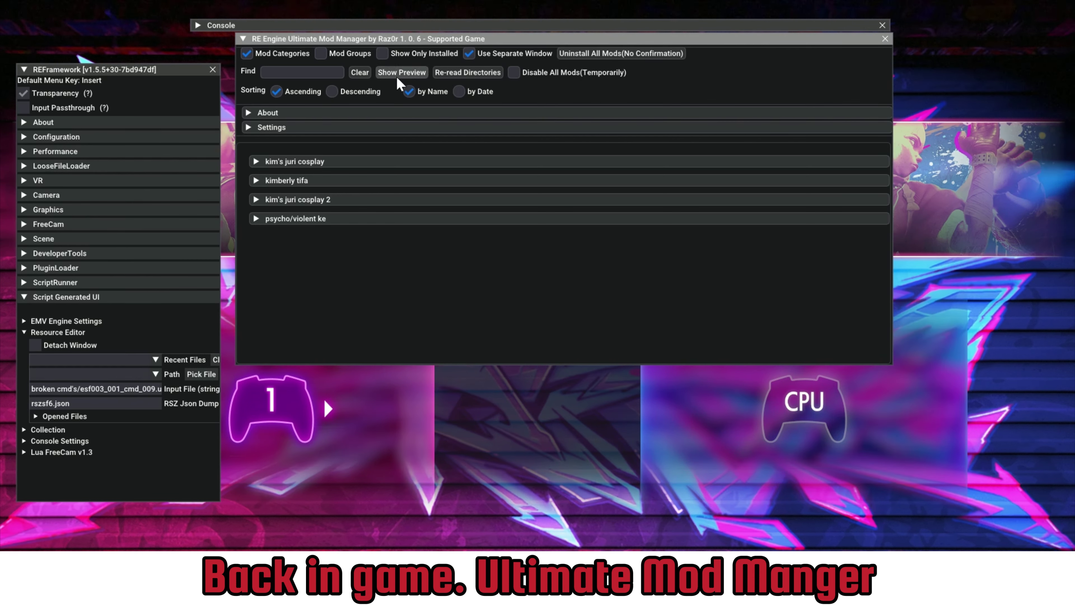
{"action": "left_click", "coordinate": [474, 75]}
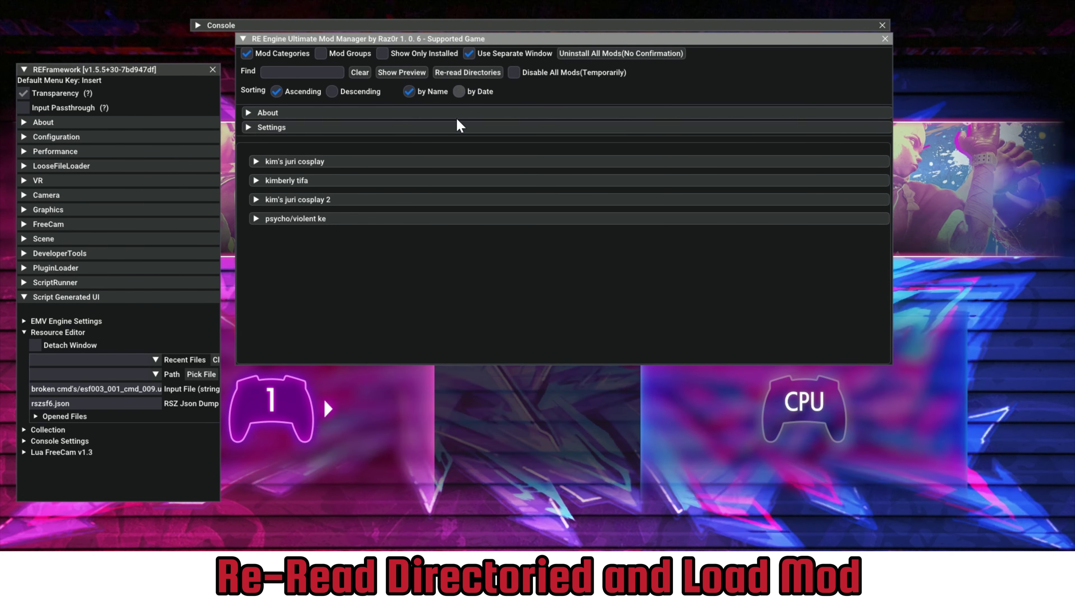
{"action": "left_click", "coordinate": [304, 200]}
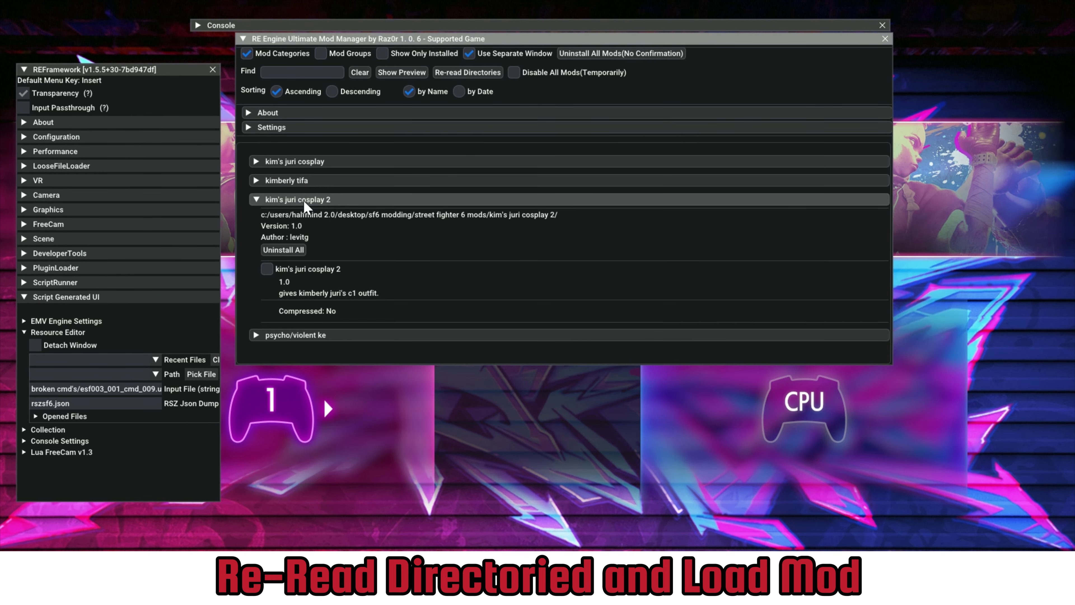
{"action": "left_click", "coordinate": [267, 268]}
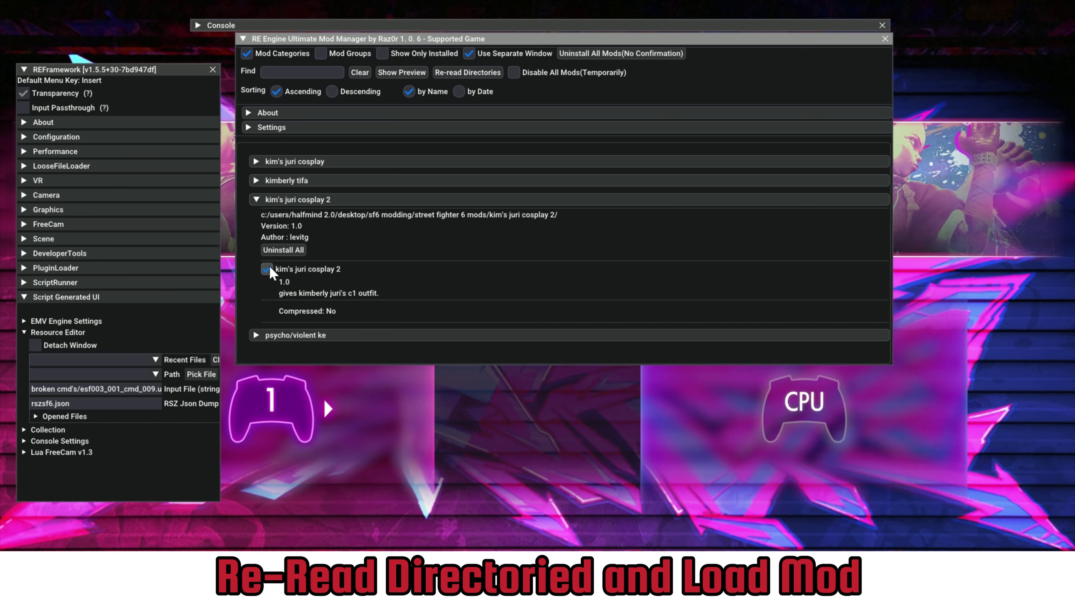
Hide the REFramework overlay, enter Training's character select and choose Kimberly for Player 1
{"action": "key", "text": "Insert"}
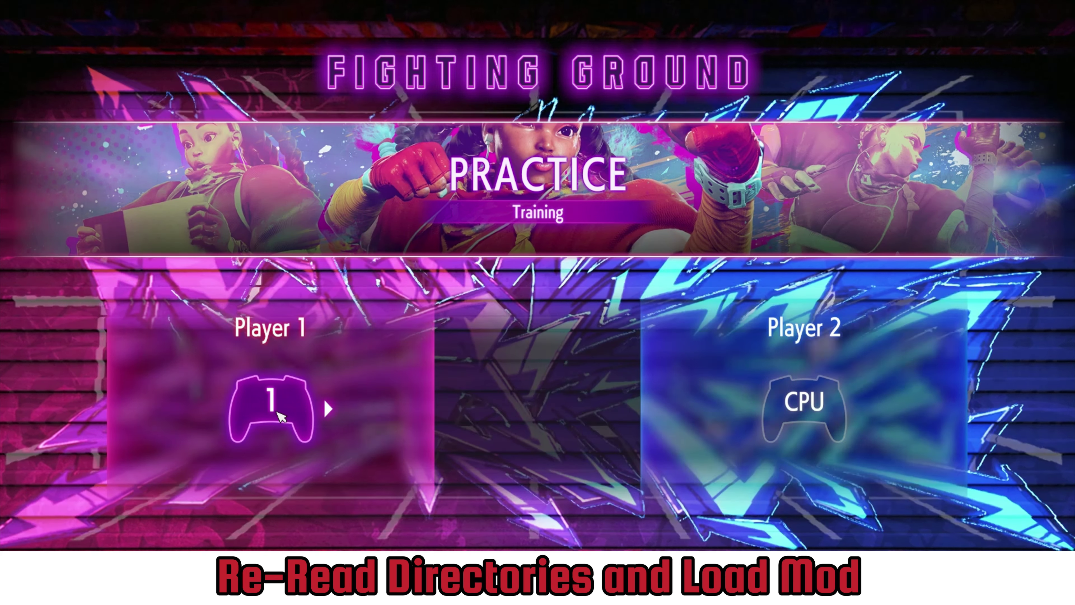
{"action": "key", "text": "Return"}
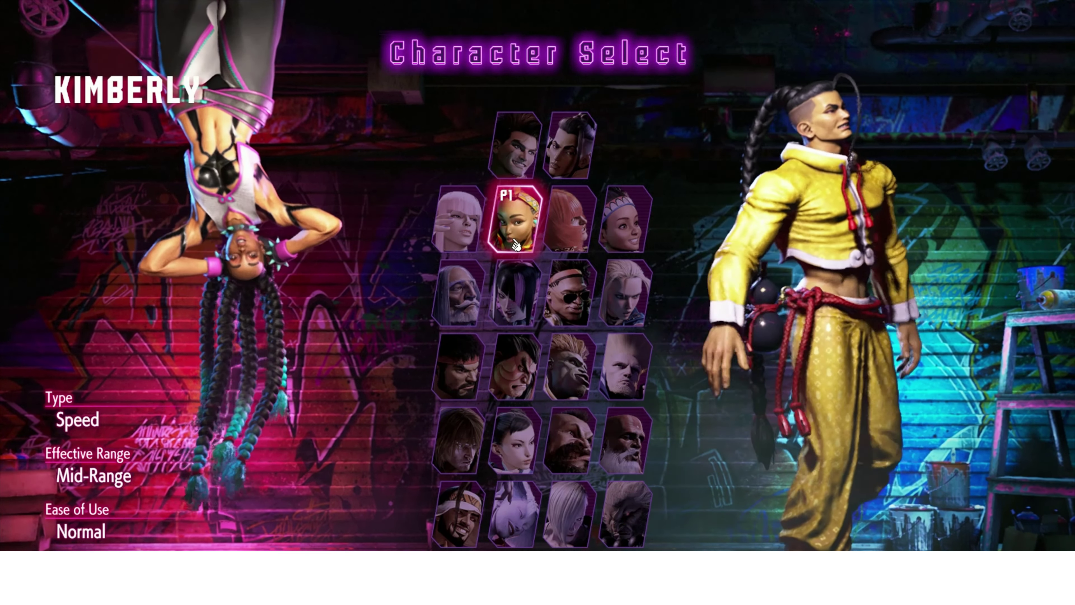
{"action": "left_click", "coordinate": [516, 244]}
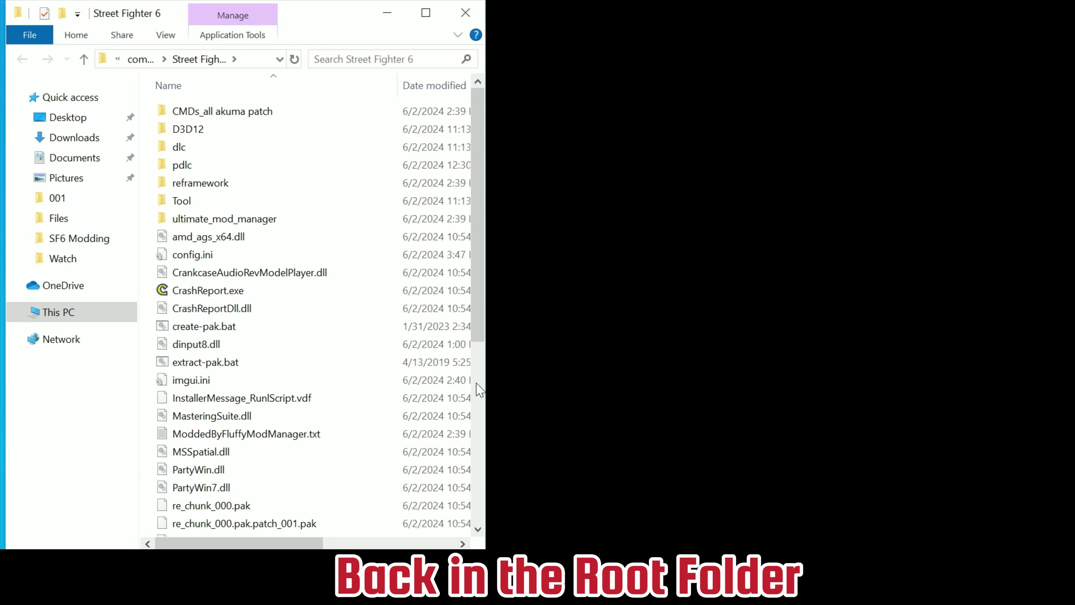
Copy the name SF6_pak_names_release from the .list file in the Street Fighter 6 root folder
{"action": "scroll", "coordinate": [452, 402], "scroll_direction": "down", "scroll_amount": 1}
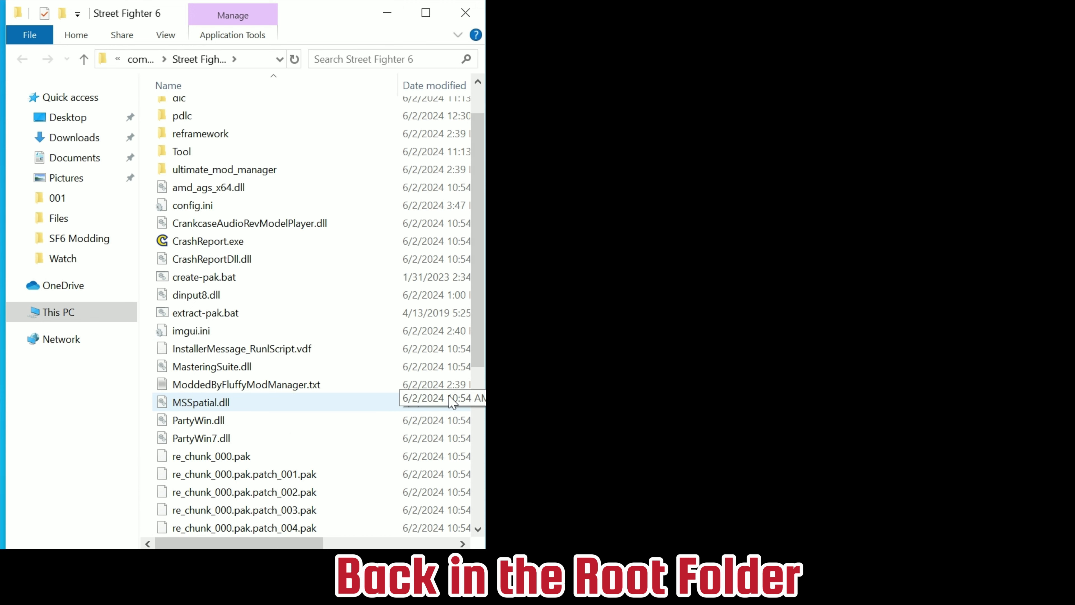
{"action": "scroll", "coordinate": [452, 402], "scroll_direction": "down", "scroll_amount": 5}
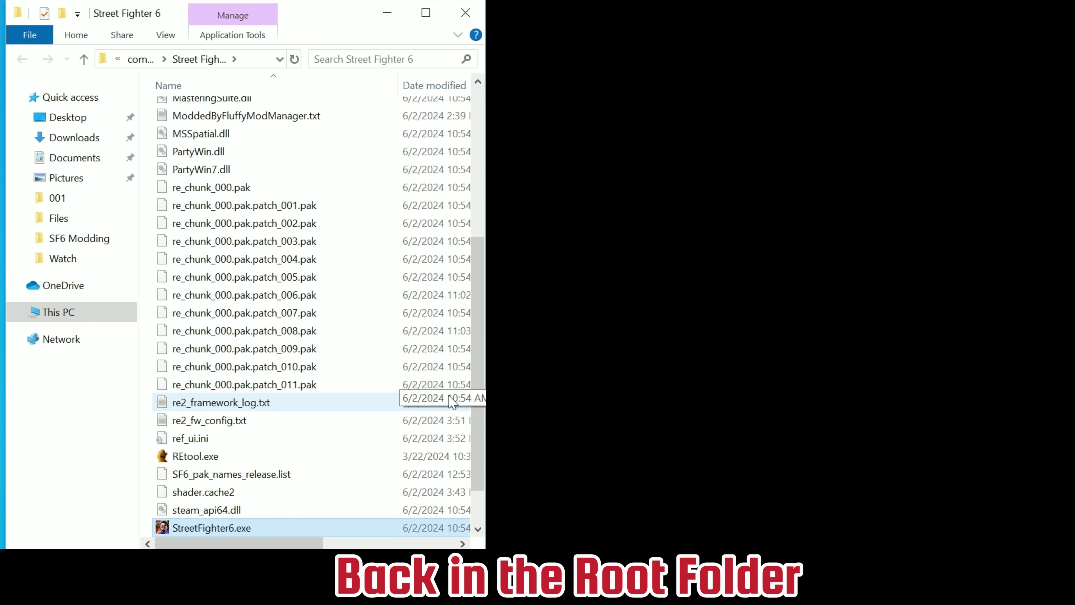
{"action": "left_click", "coordinate": [245, 475]}
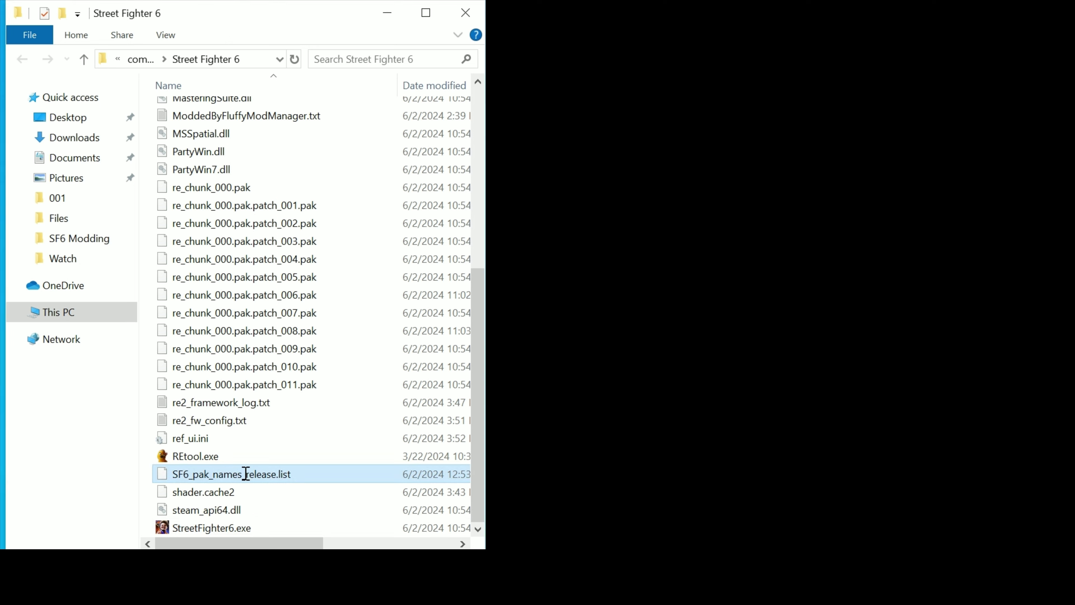
{"action": "left_click", "coordinate": [245, 473]}
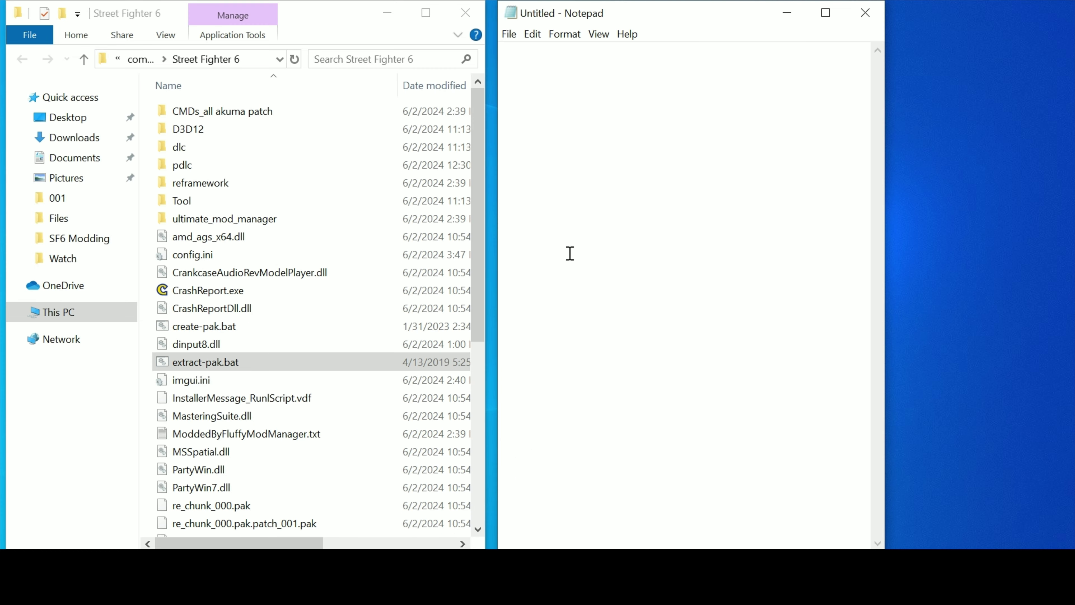
Open extract-pak.bat in Notepad, replace re2_pak_names_release with SF6_pak_names_release, save the file and close it
{"action": "left_click_drag", "start_coordinate": [185, 371], "coordinate": [600, 356]}
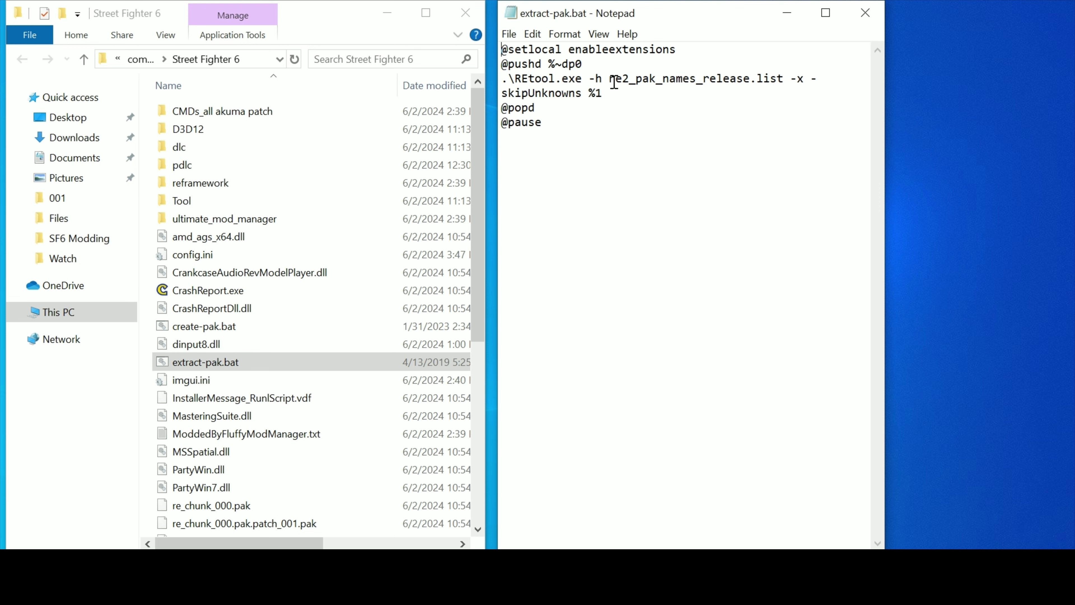
{"action": "left_click_drag", "start_coordinate": [695, 73], "coordinate": [750, 75]}
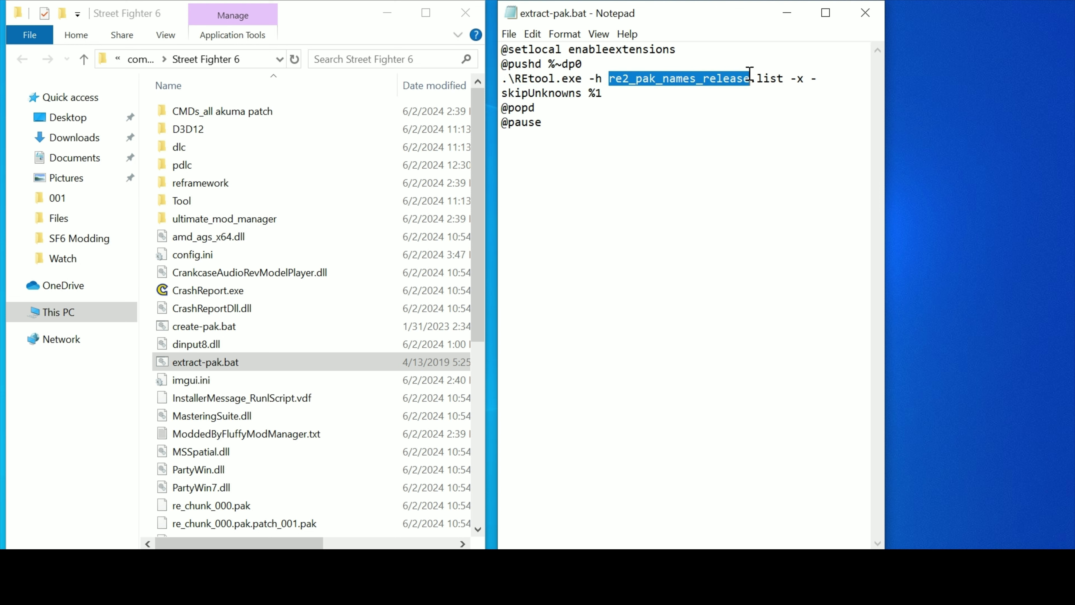
{"action": "key", "text": "ctrl+v"}
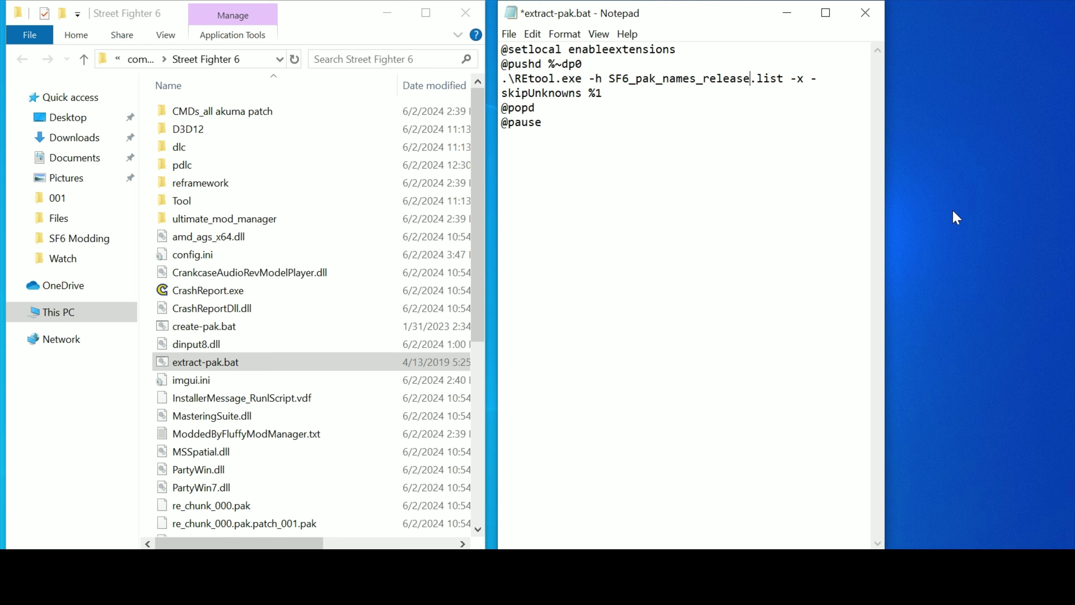
{"action": "left_click", "coordinate": [510, 37]}
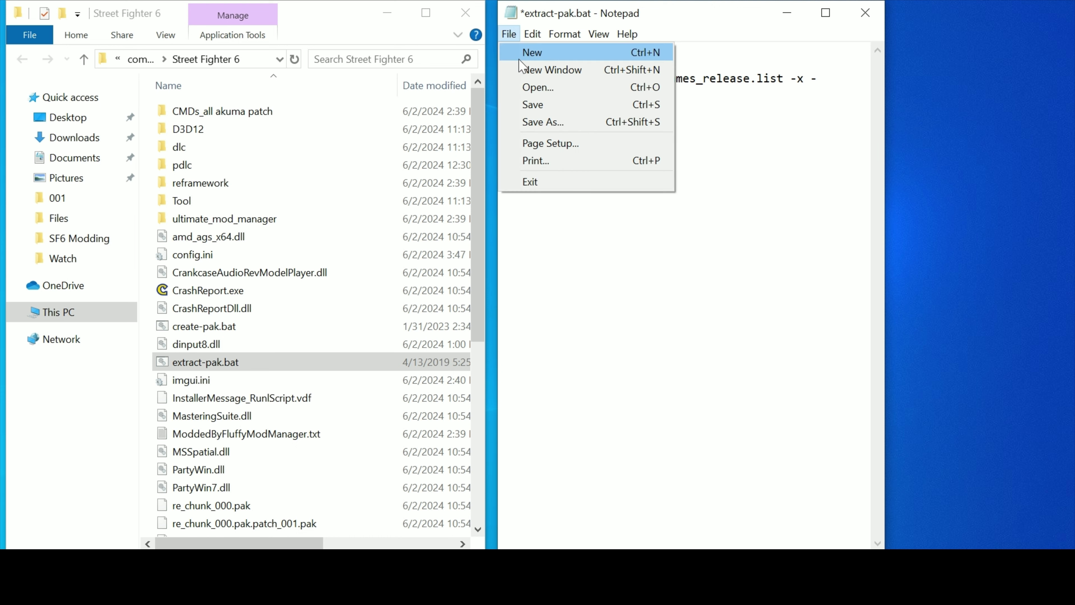
{"action": "left_click", "coordinate": [529, 101]}
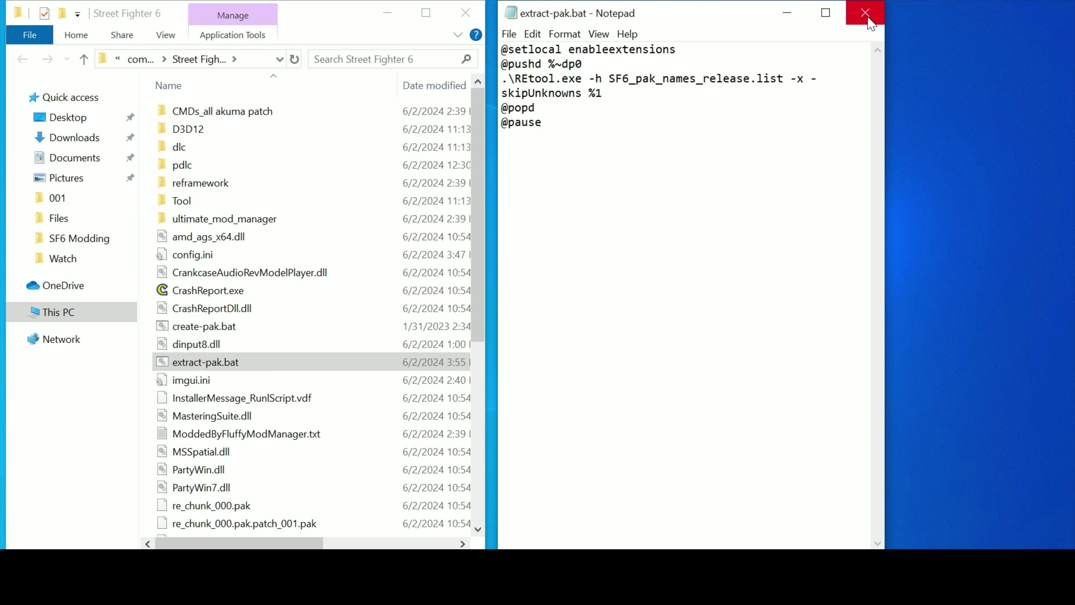
{"action": "left_click", "coordinate": [865, 12]}
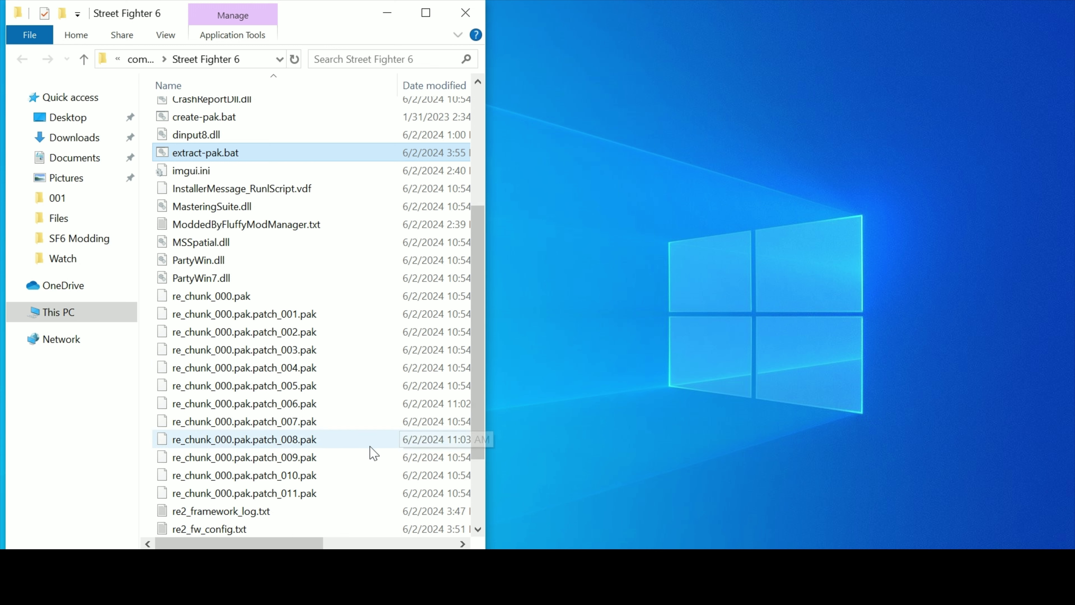
Extract re_chunk_000.pak.patch_010.pak with extract-pak.bat and dismiss the console window
{"action": "left_click_drag", "start_coordinate": [268, 477], "coordinate": [222, 158]}
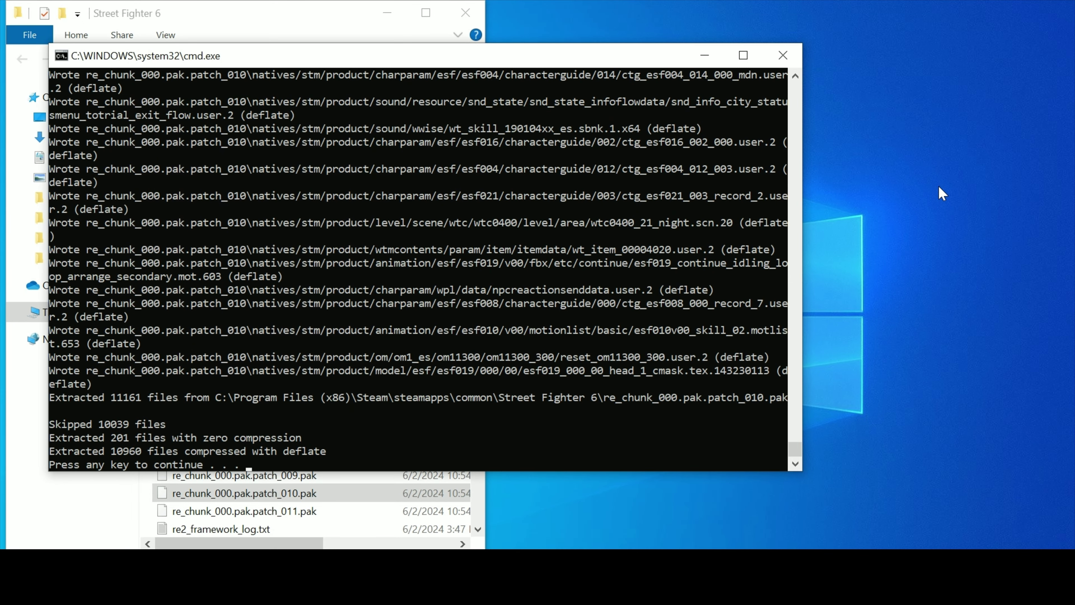
{"action": "key", "text": "Return"}
Open the 001 folder under natives/stm/product/model/esf/esf003 in the Kim's Juri Cosplay 2 mod
{"action": "mouse_move", "coordinate": [296, 190]}
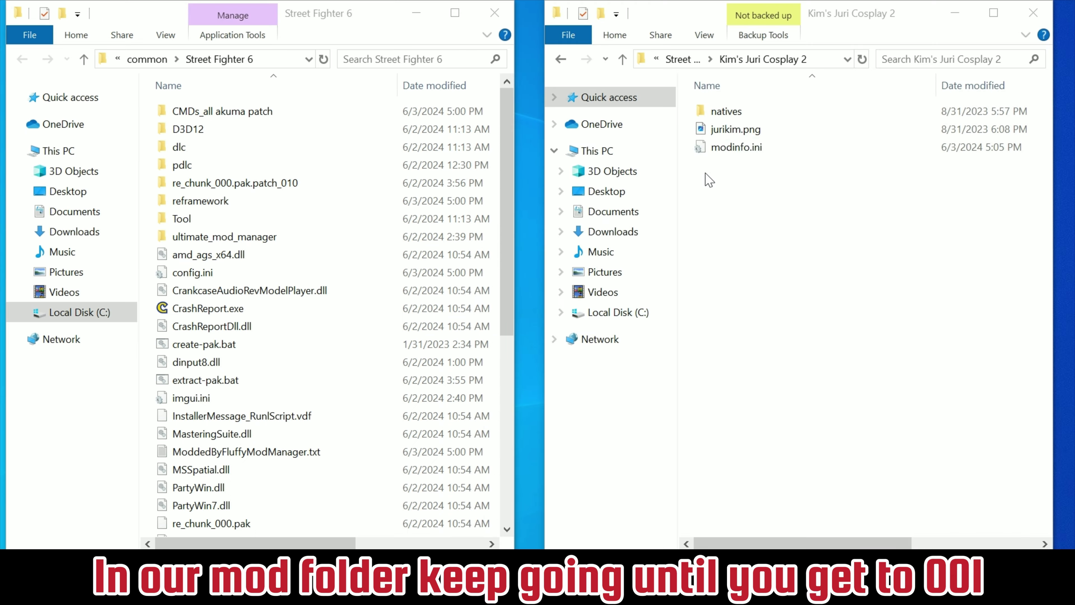
{"action": "double_click", "coordinate": [720, 111]}
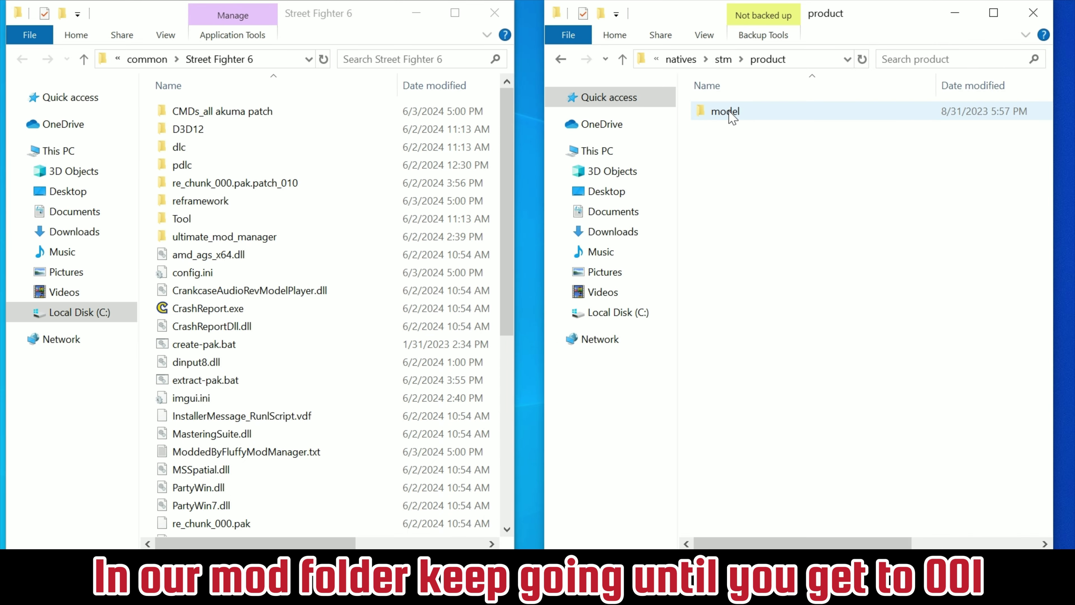
{"action": "double_click", "coordinate": [732, 117]}
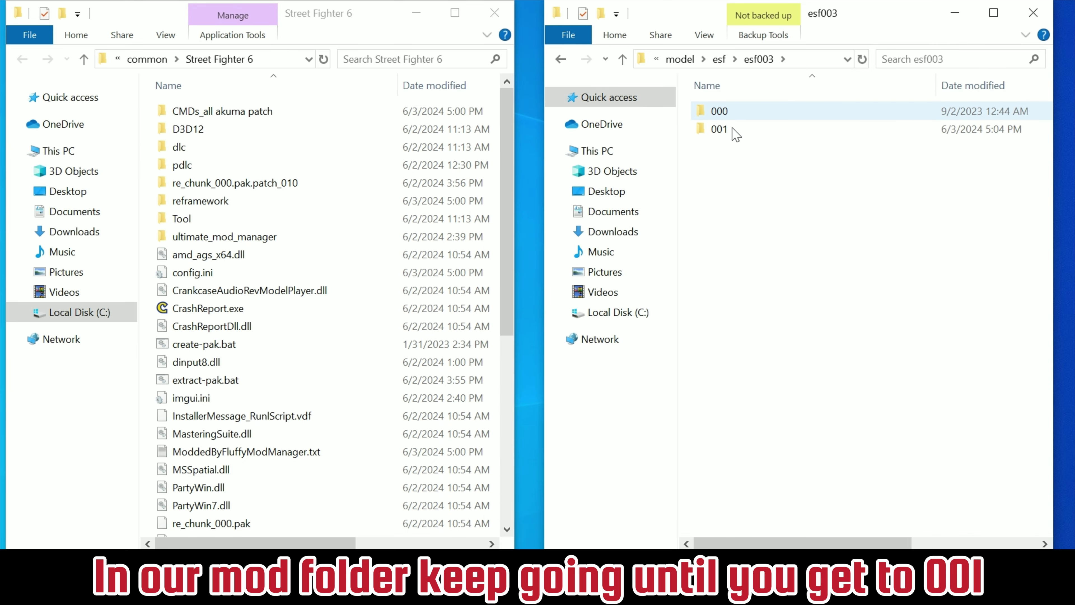
{"action": "double_click", "coordinate": [719, 129]}
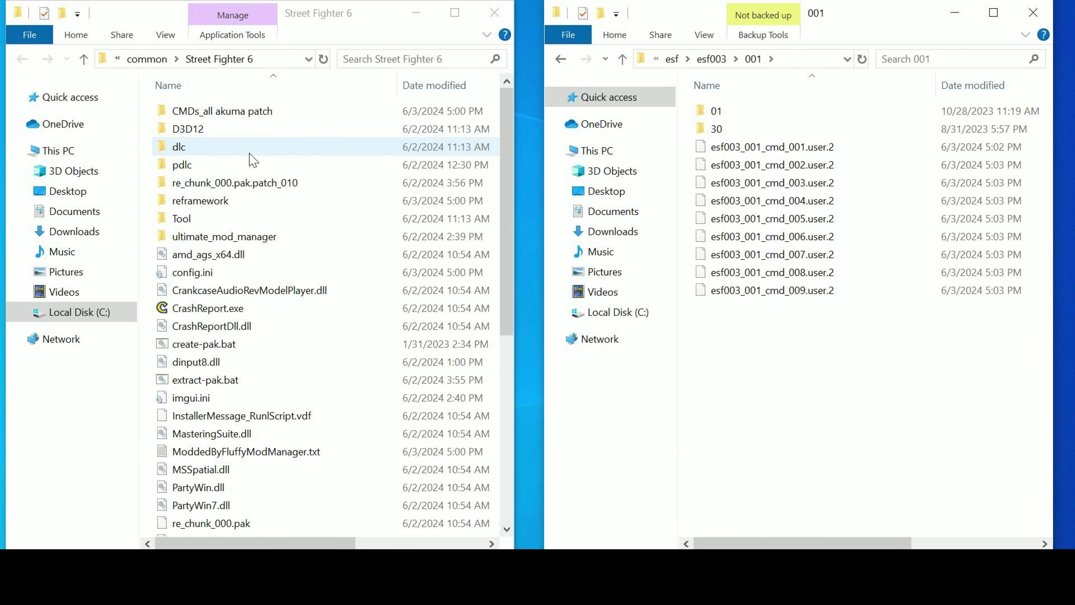
Open the 001 folder under natives/stm/product/model/esf/esf016 in the extracted re_chunk_000.pak.patch_010 folder
{"action": "left_click", "coordinate": [220, 182]}
{"action": "double_click", "coordinate": [207, 185]}
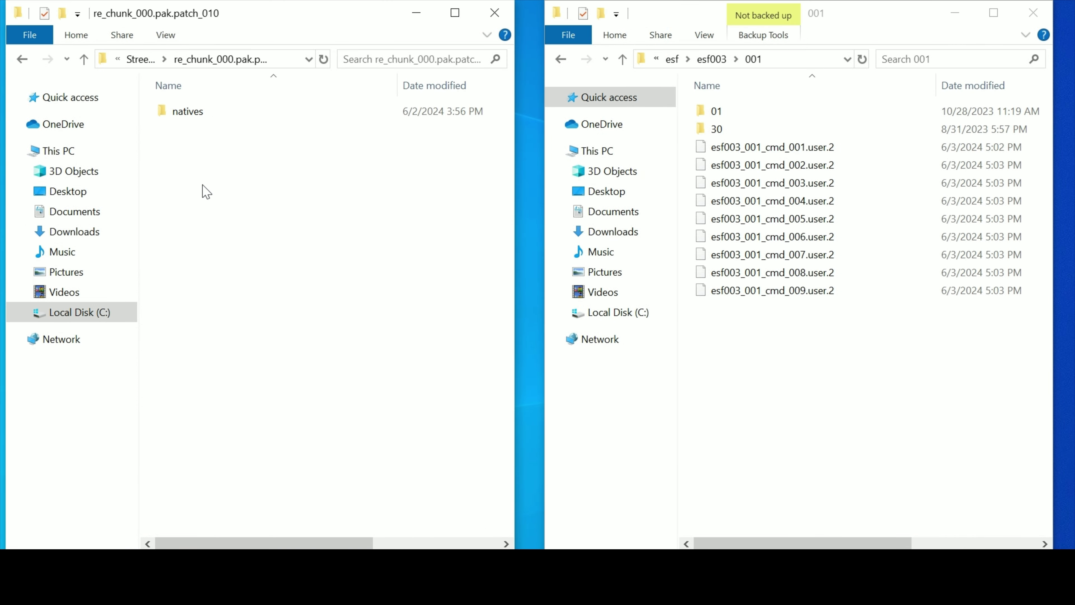
{"action": "double_click", "coordinate": [228, 114]}
{"action": "double_click", "coordinate": [225, 112]}
{"action": "double_click", "coordinate": [226, 113]}
{"action": "double_click", "coordinate": [239, 507]}
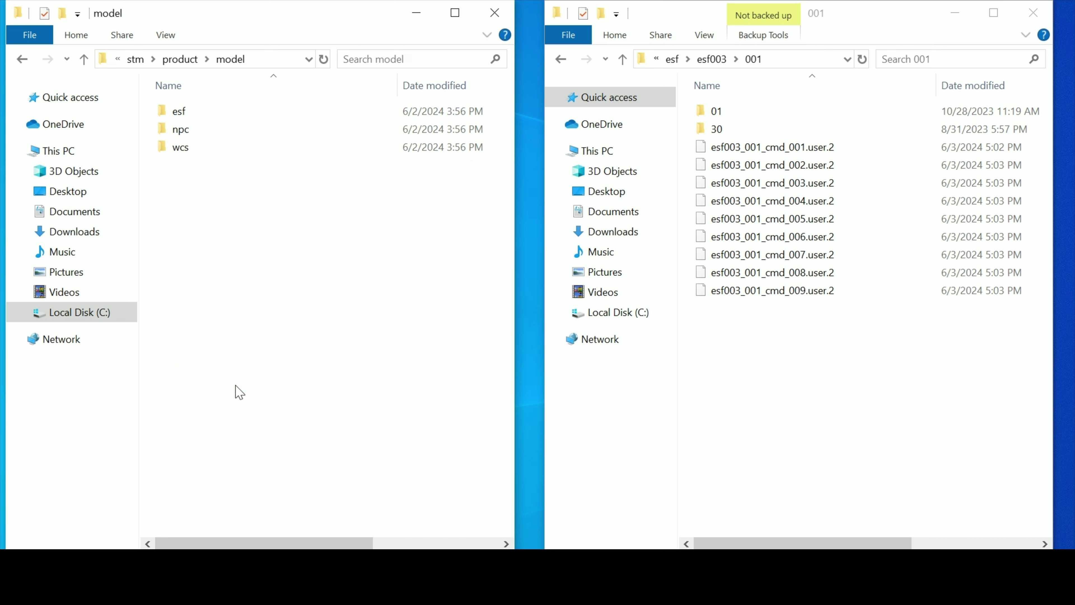
{"action": "double_click", "coordinate": [245, 113]}
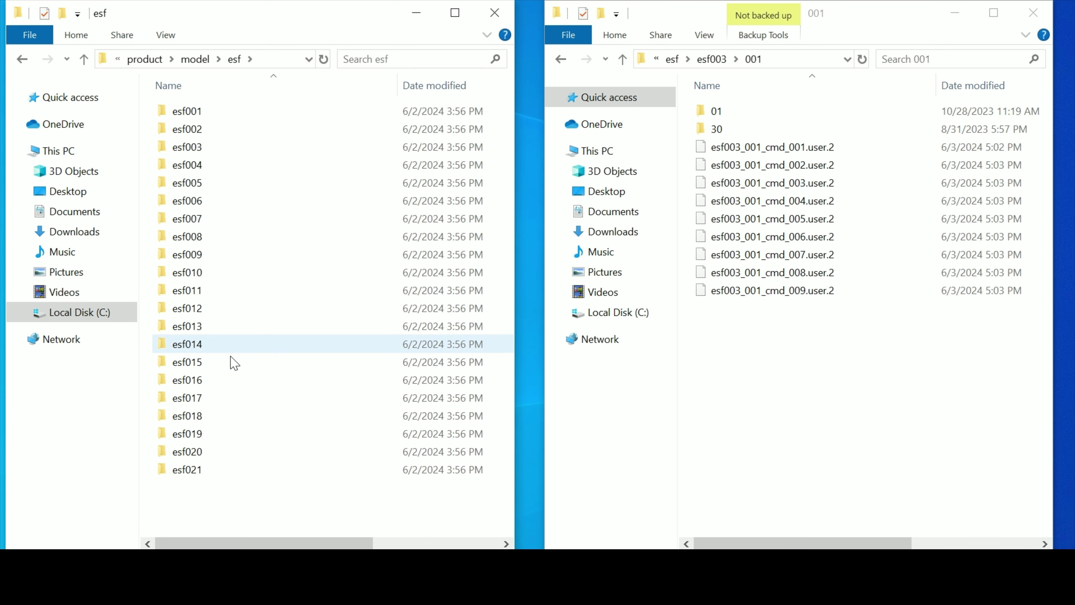
{"action": "double_click", "coordinate": [229, 380]}
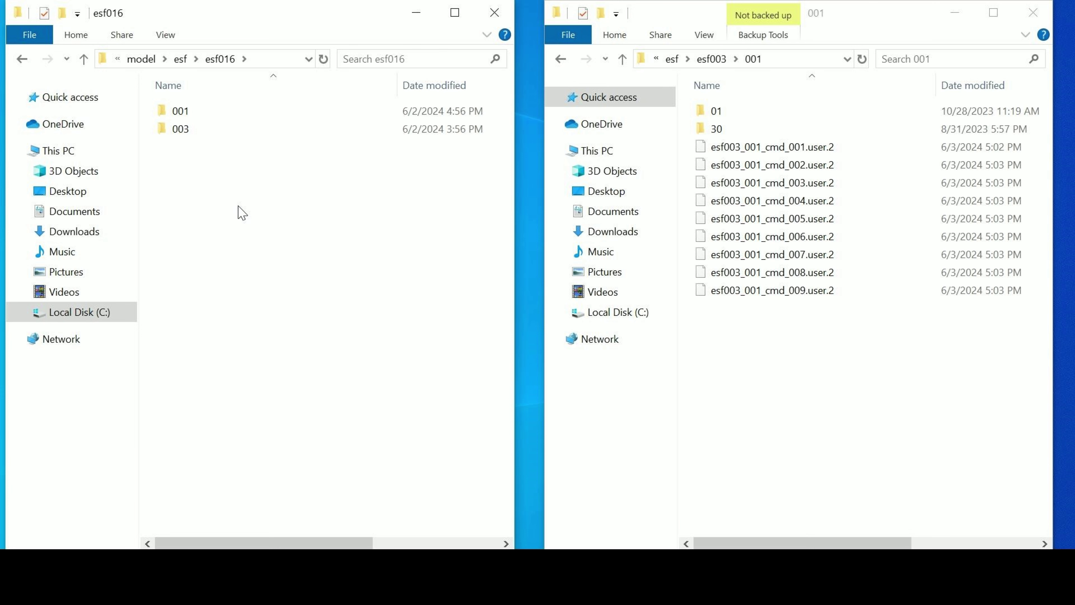
{"action": "double_click", "coordinate": [251, 114]}
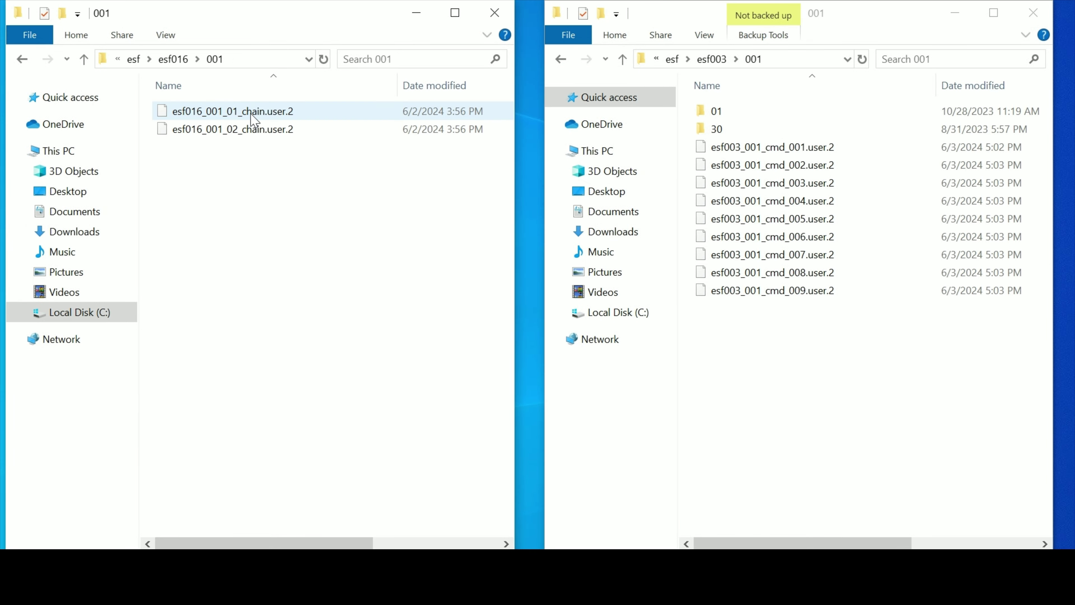
Copy esf016_001_01_chain.user.2 into the mod's esf003/001 folder, rename it esf003_001_01_chain.user.2 and close both folder windows
{"action": "left_click_drag", "start_coordinate": [252, 119], "coordinate": [806, 425]}
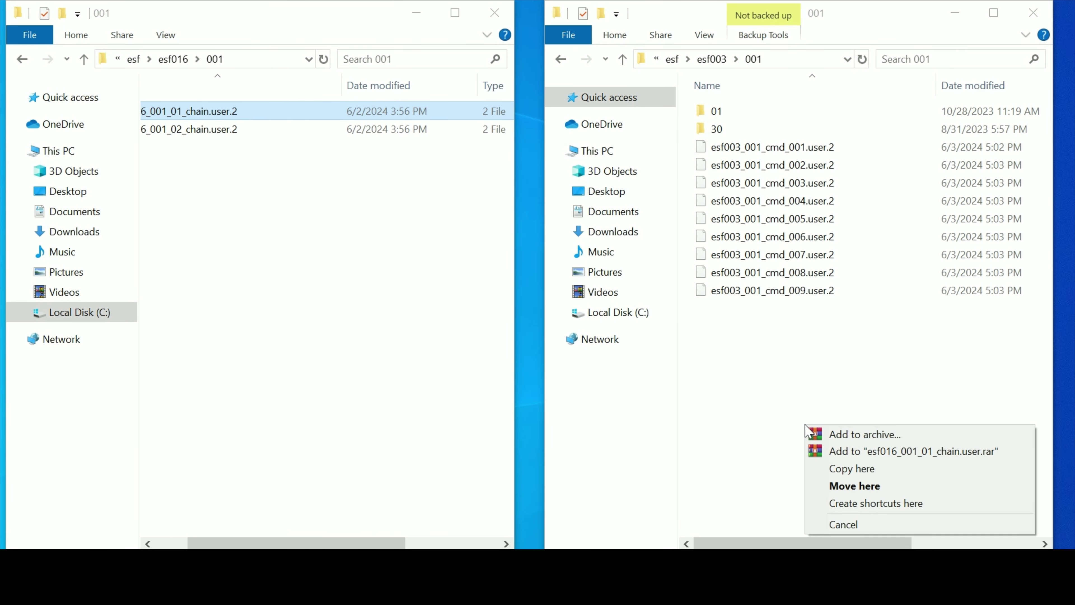
{"action": "left_click", "coordinate": [859, 469]}
{"action": "left_click", "coordinate": [737, 314]}
{"action": "left_click", "coordinate": [736, 309]}
{"action": "key", "text": "BackSpace"}
{"action": "key", "text": "Delete"}
{"action": "type", "text": "03"}
{"action": "key", "text": "Return"}
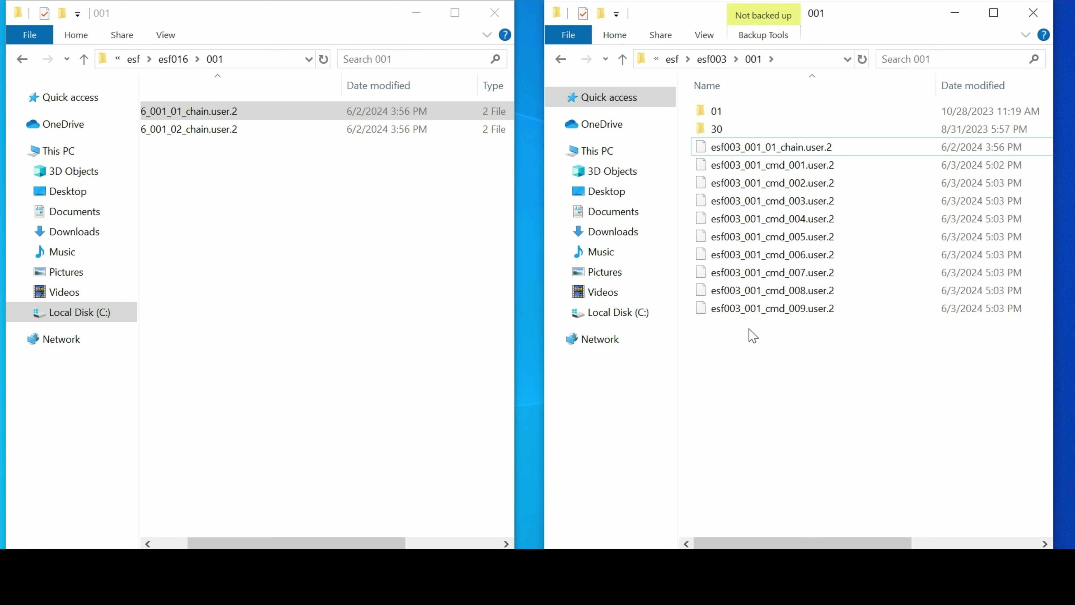
{"action": "left_click", "coordinate": [506, 16]}
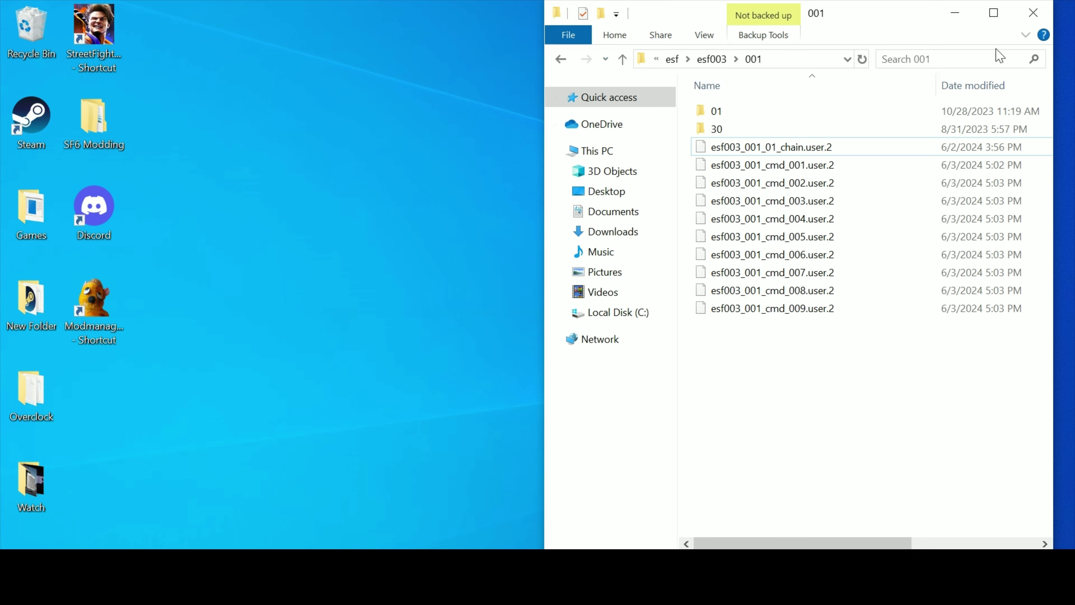
{"action": "left_click", "coordinate": [1035, 13]}
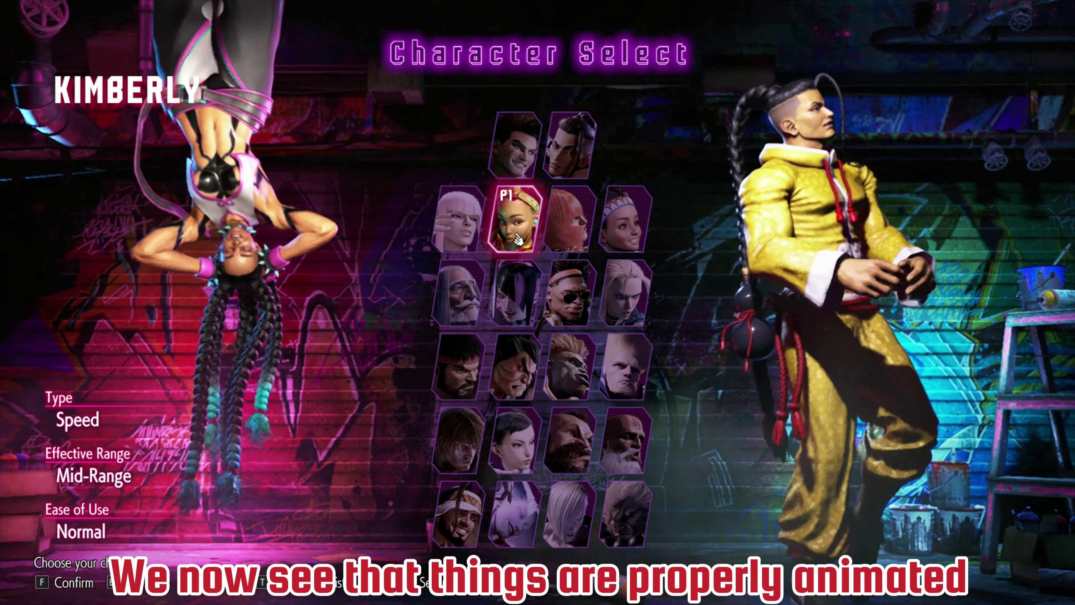
Choose Kimberly with costume 1, color 01 for Player 1 and Kimberly with costume 1, color 02 for the CPU
{"action": "left_click", "coordinate": [516, 239]}
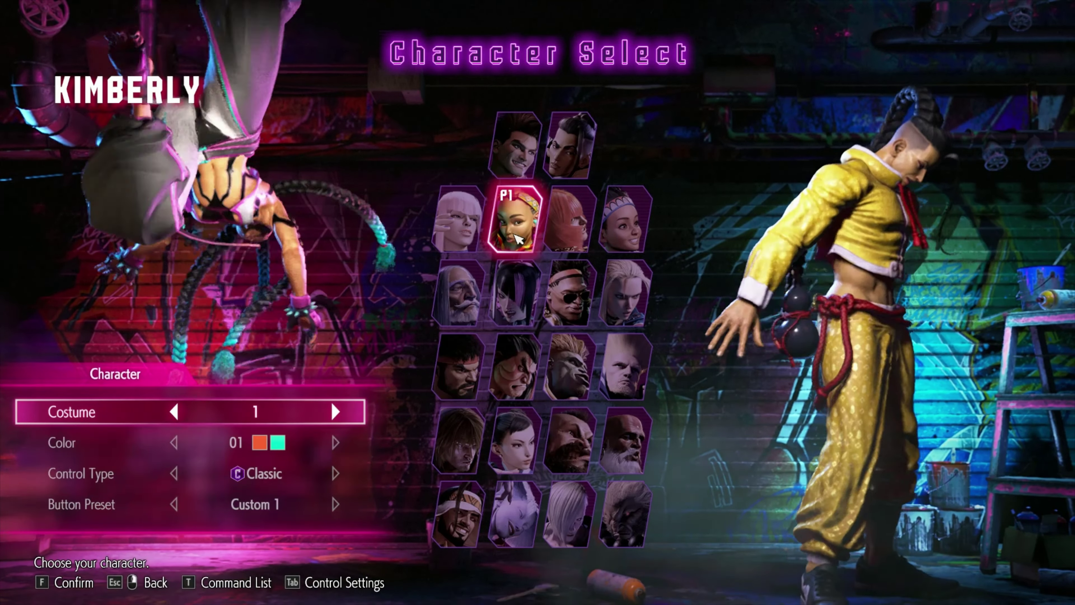
{"action": "left_click", "coordinate": [516, 239]}
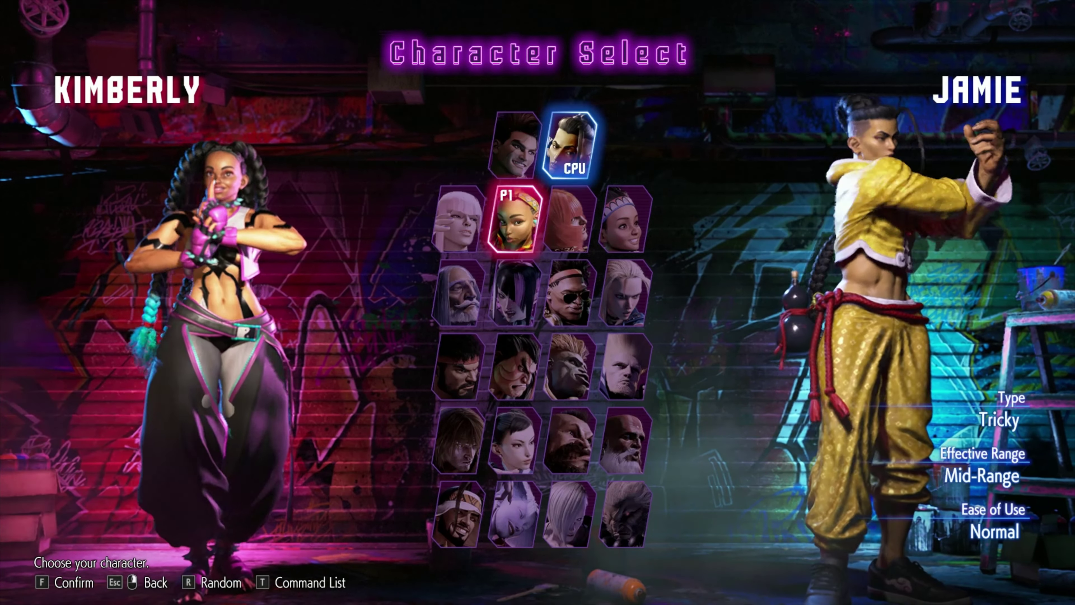
{"action": "left_click", "coordinate": [519, 240]}
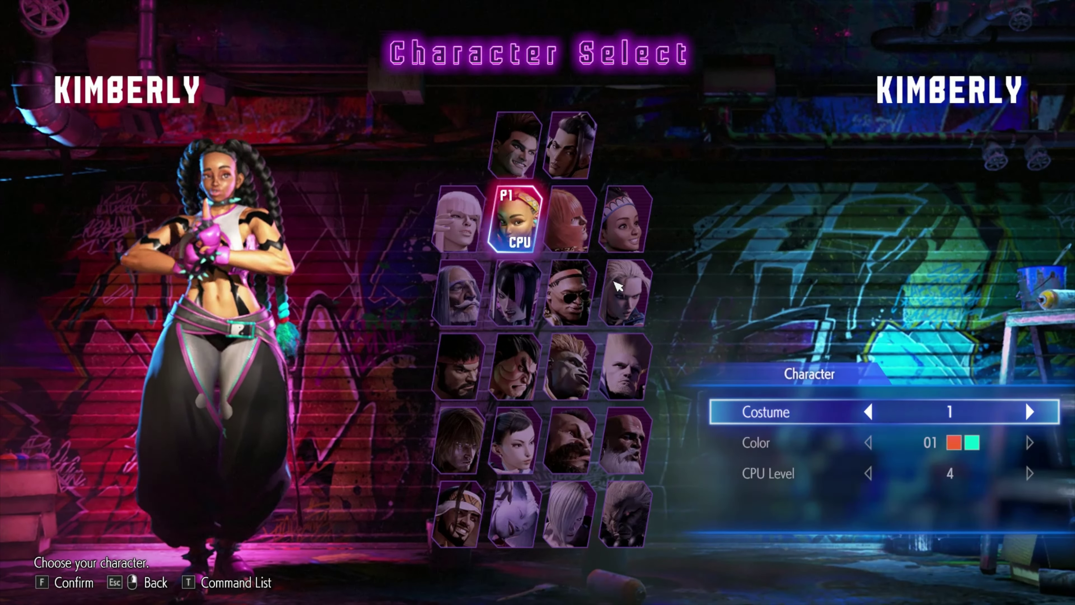
{"action": "left_click", "coordinate": [1040, 443]}
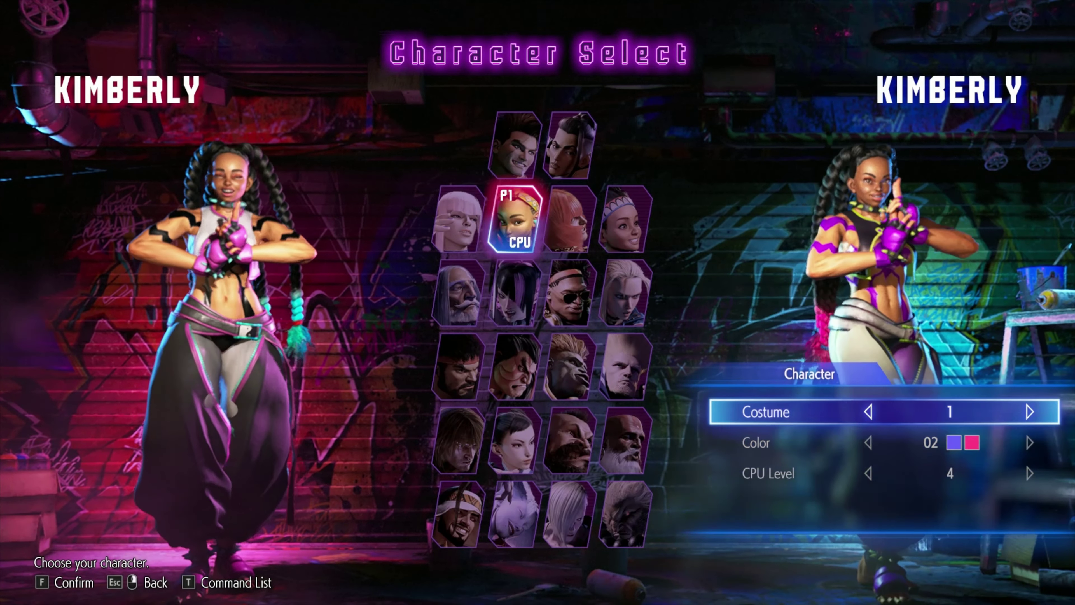
{"action": "left_click", "coordinate": [1039, 411]}
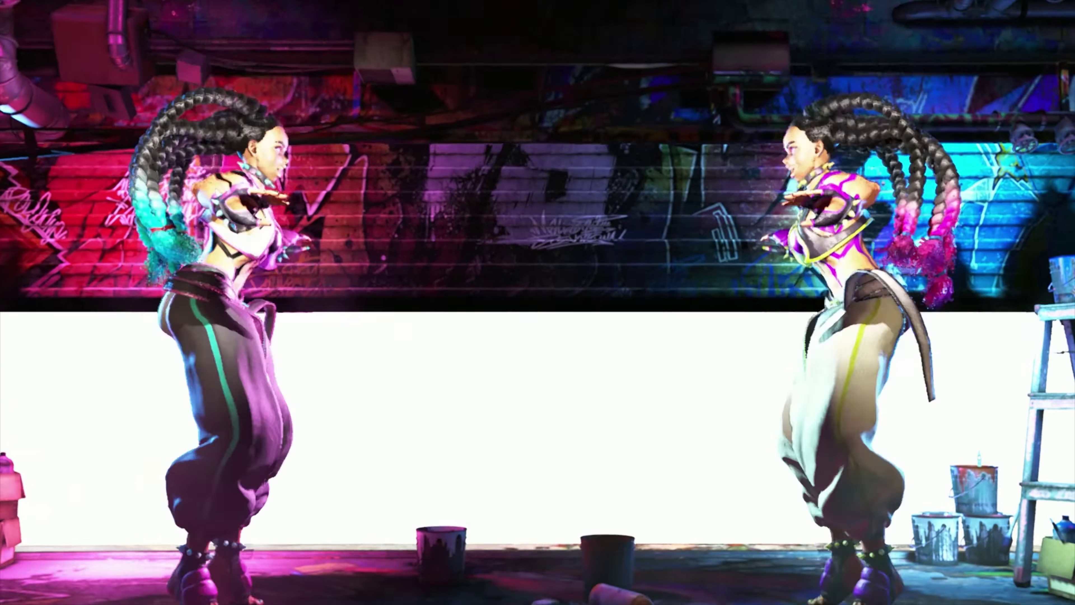